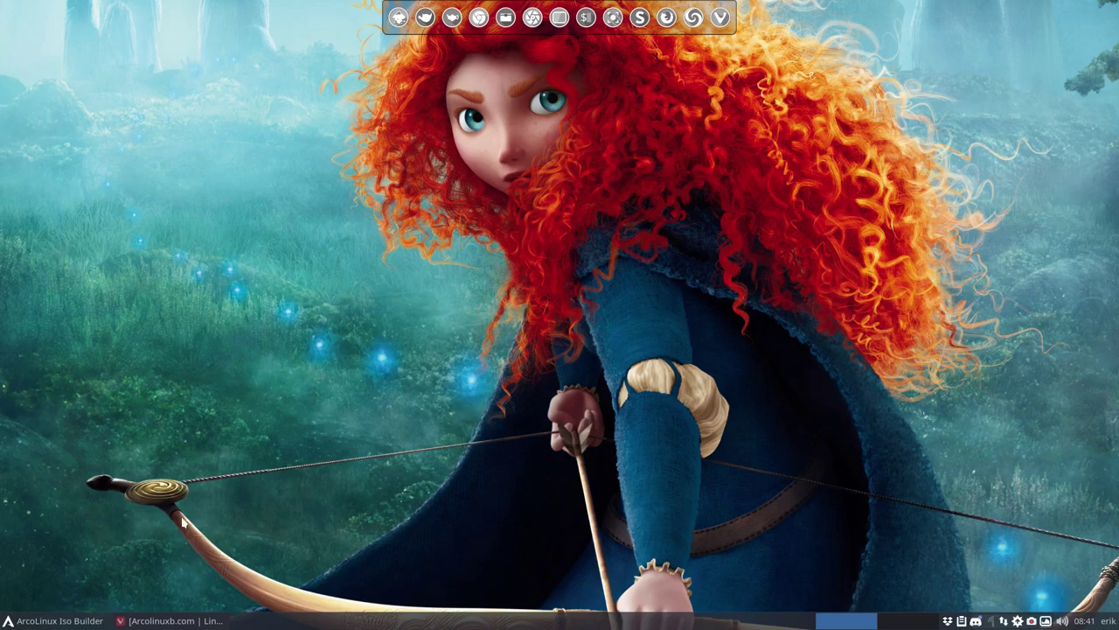
Bring up the arcolinuxb.com site in Vivaldi and examine the BYOI entries for the ArcoLinux, ArcoLinuxD, ArcoLinuxB and ArcoLinuxB minimal ISOs.
click(162, 622)
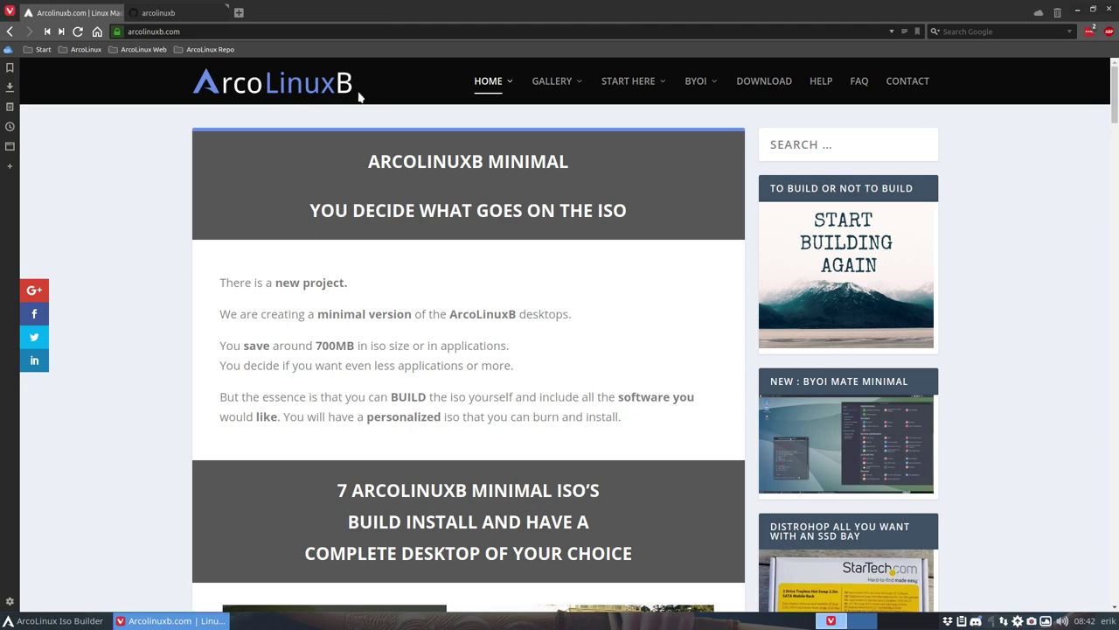
mouse_move(706, 88)
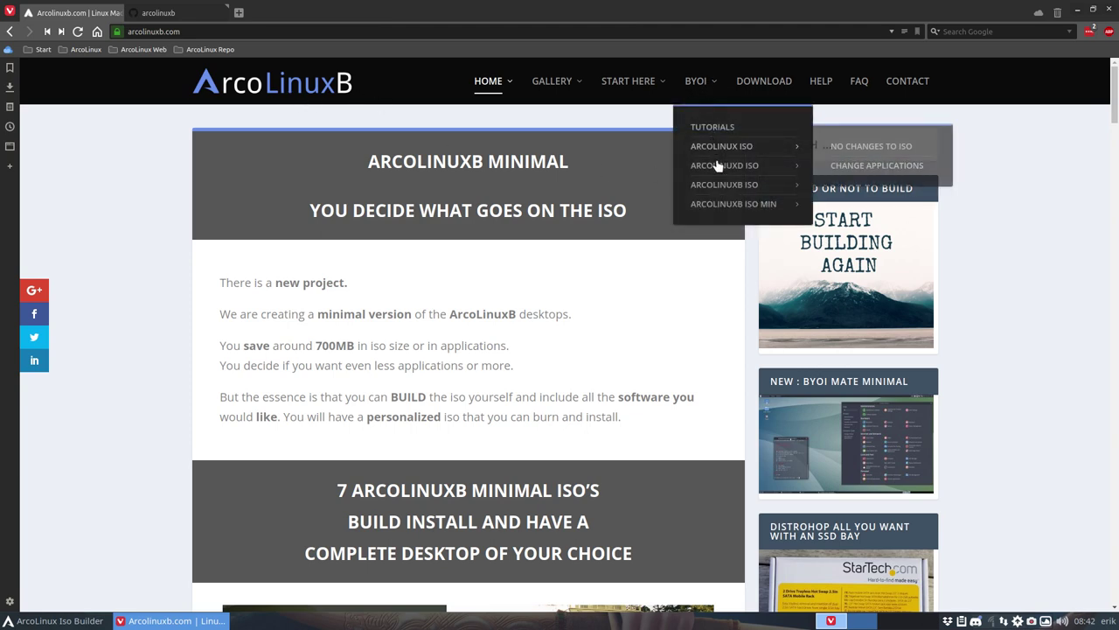
mouse_move(749, 204)
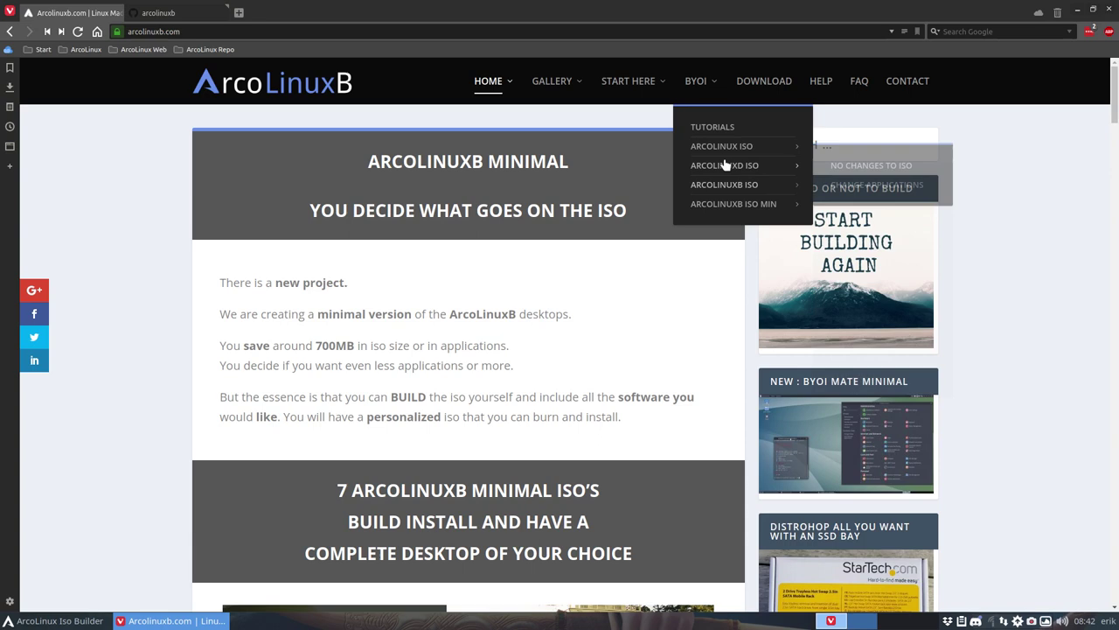
mouse_move(728, 152)
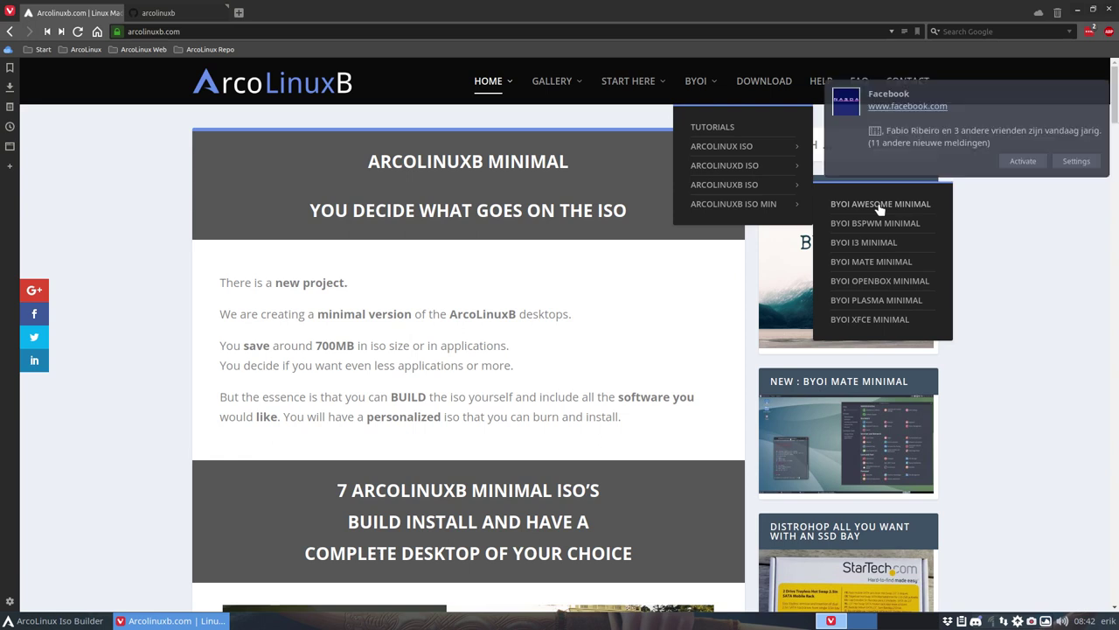
click(1090, 107)
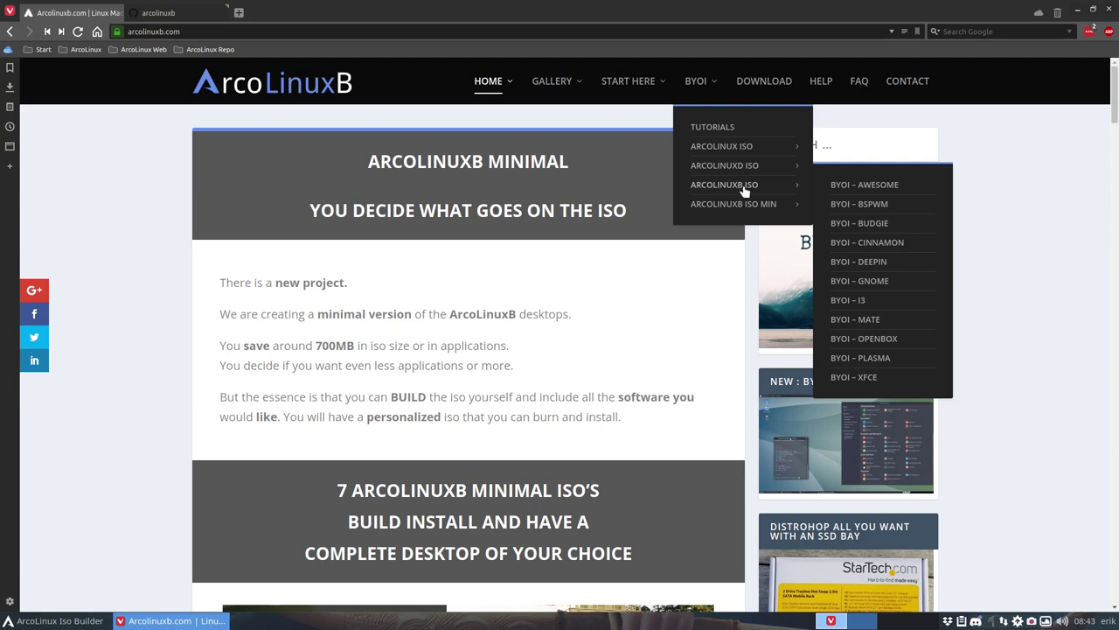
mouse_move(742, 210)
mouse_move(792, 204)
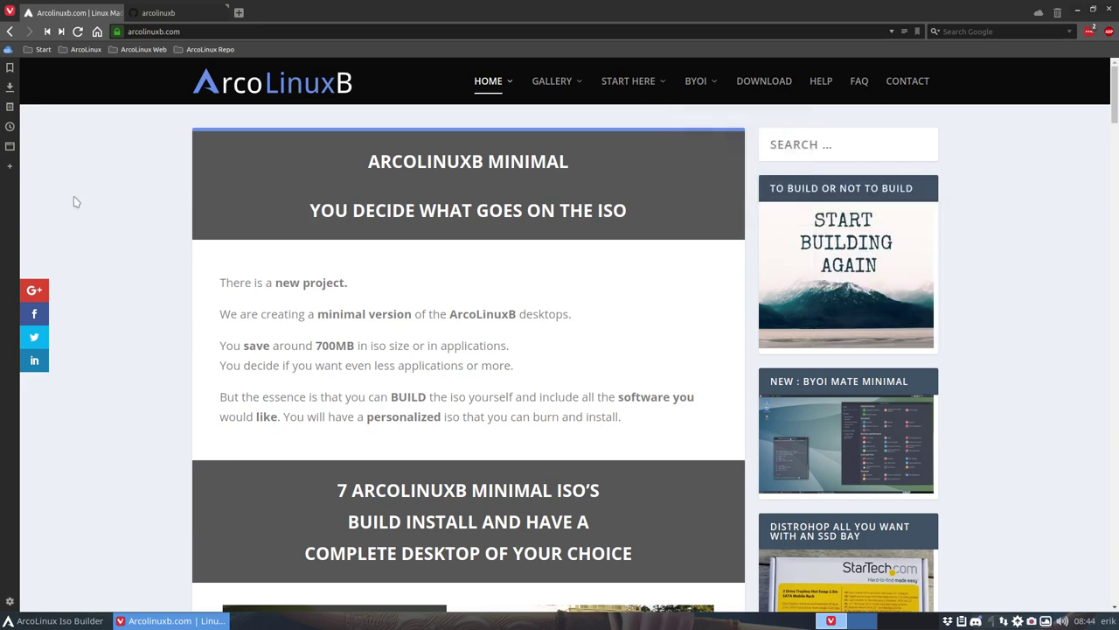
Look over the arcolinuxb repositories on GitHub, including arco-deepin-minimal, and minimize the browser.
click(174, 12)
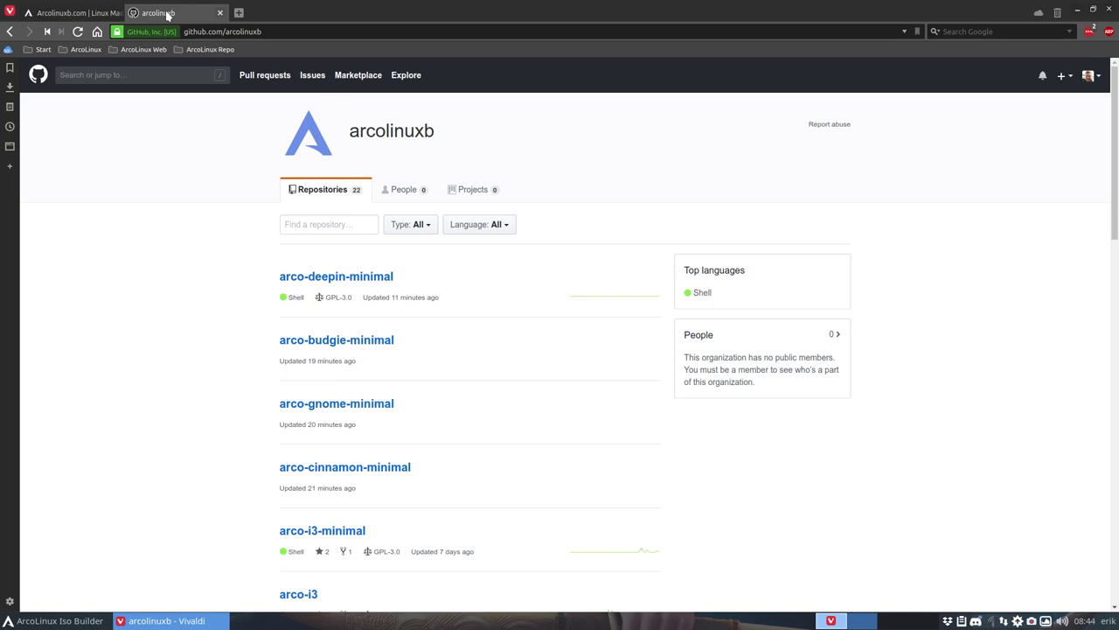
scroll(268, 322, down, 1)
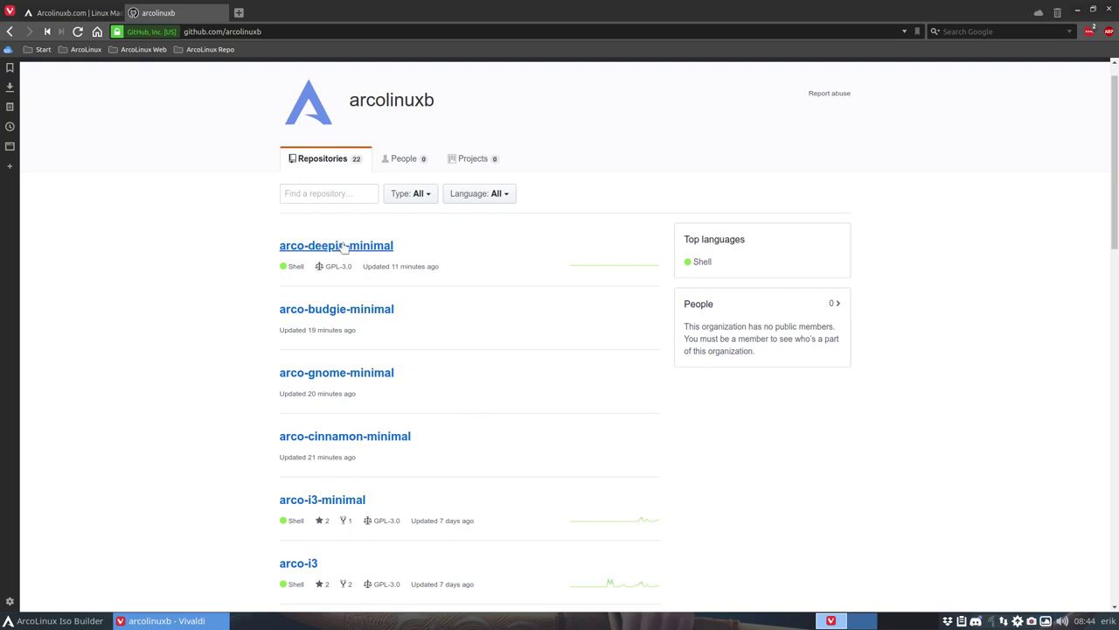
click(1079, 11)
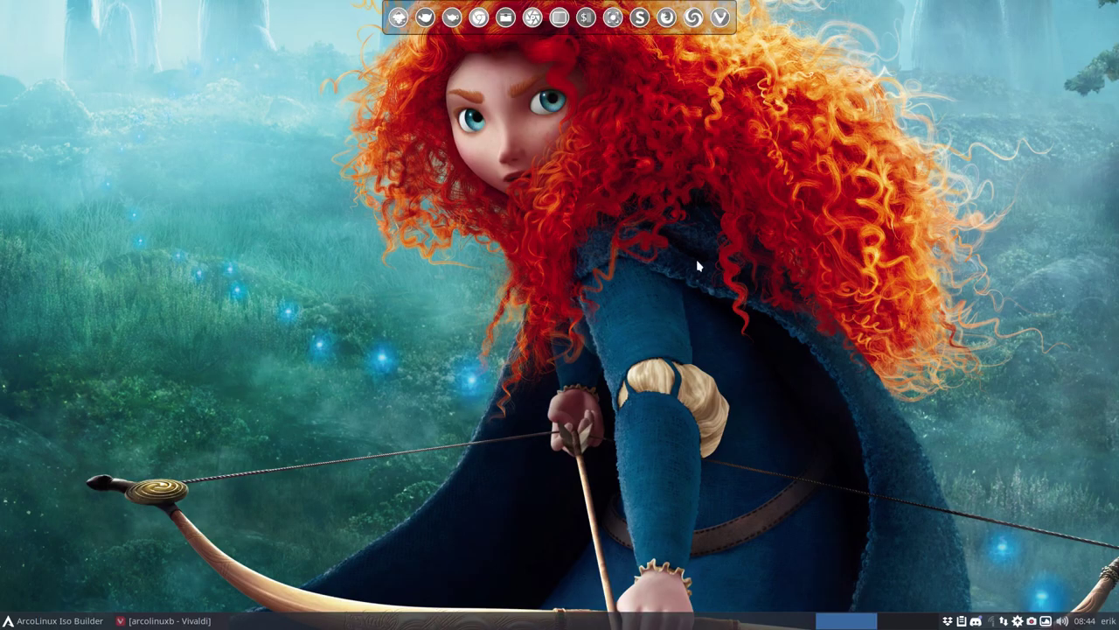
Open the ARCOLINUXB folder in a new file manager window, look inside arco-deepin-minimal and return to the parent folder.
right_click(354, 183)
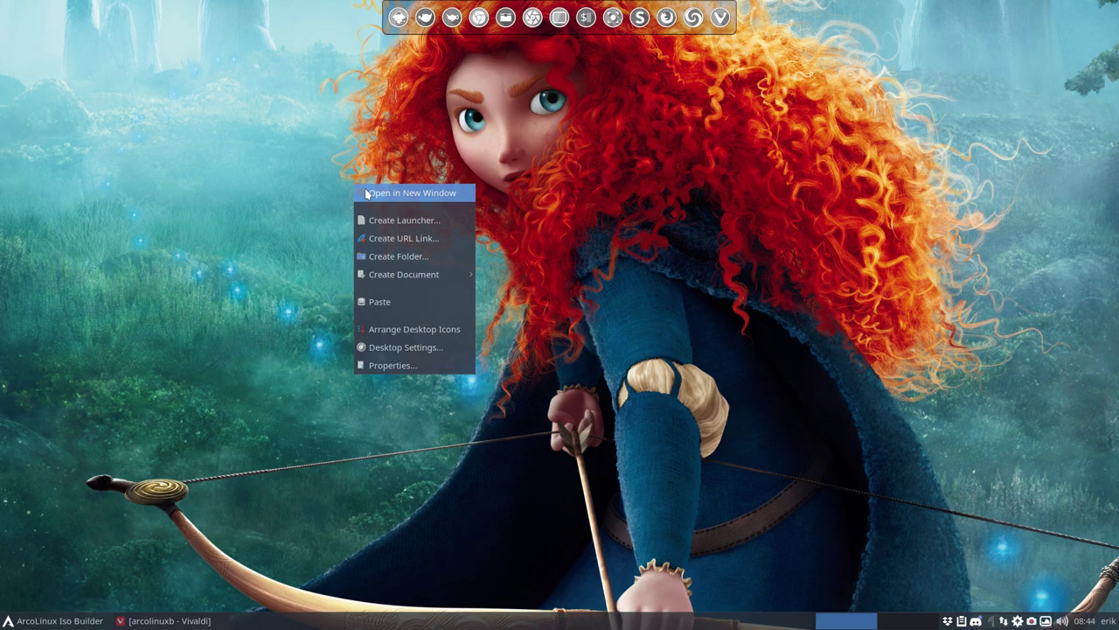
click(365, 191)
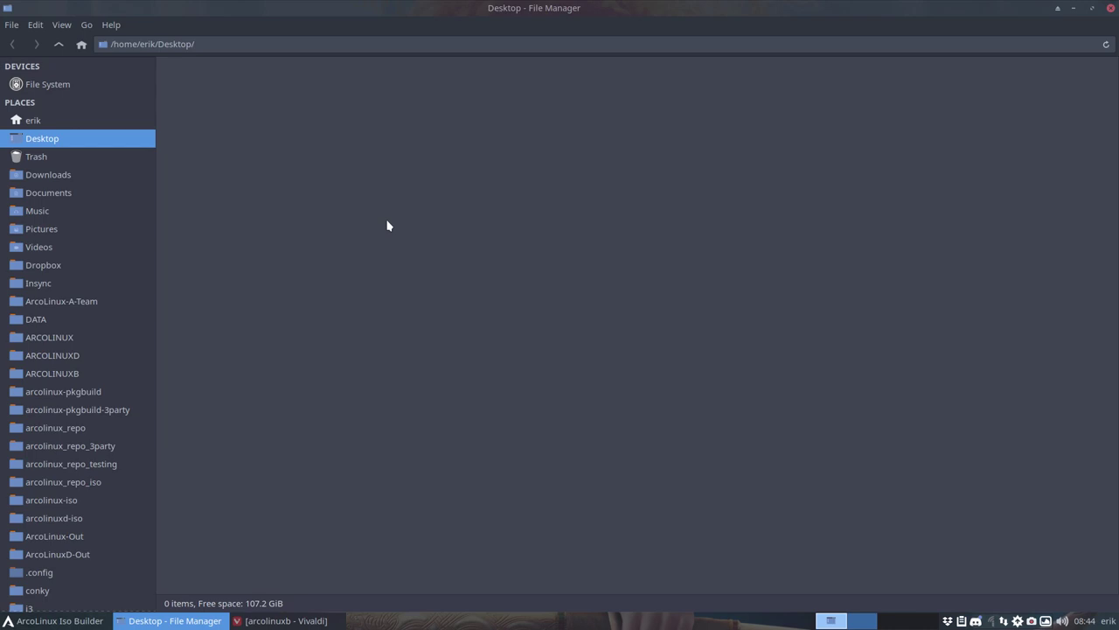
click(68, 373)
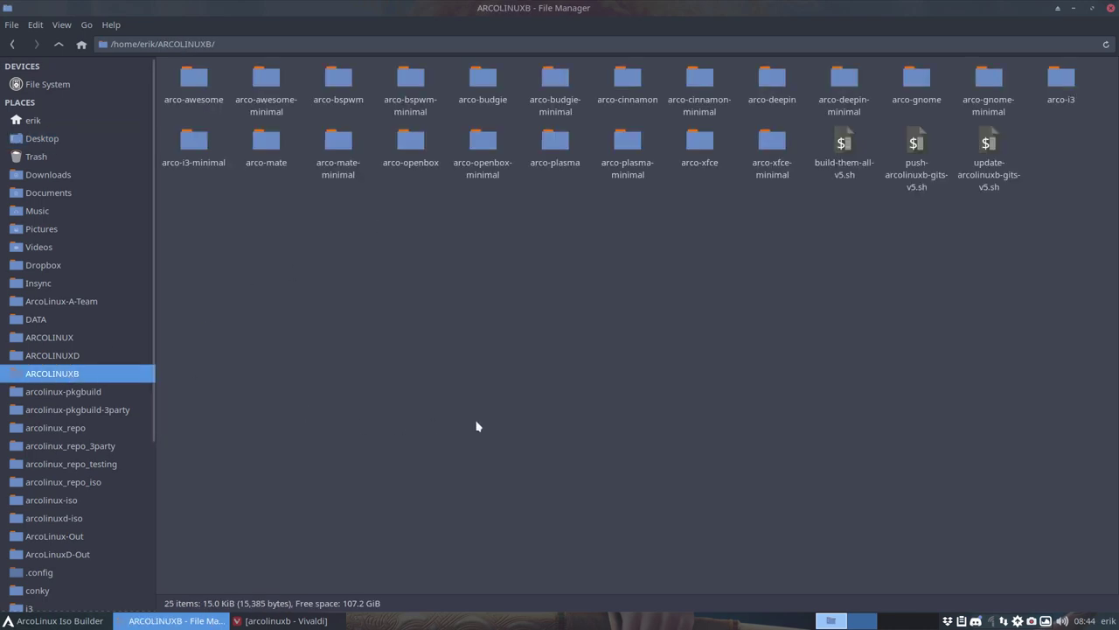
double_click(844, 81)
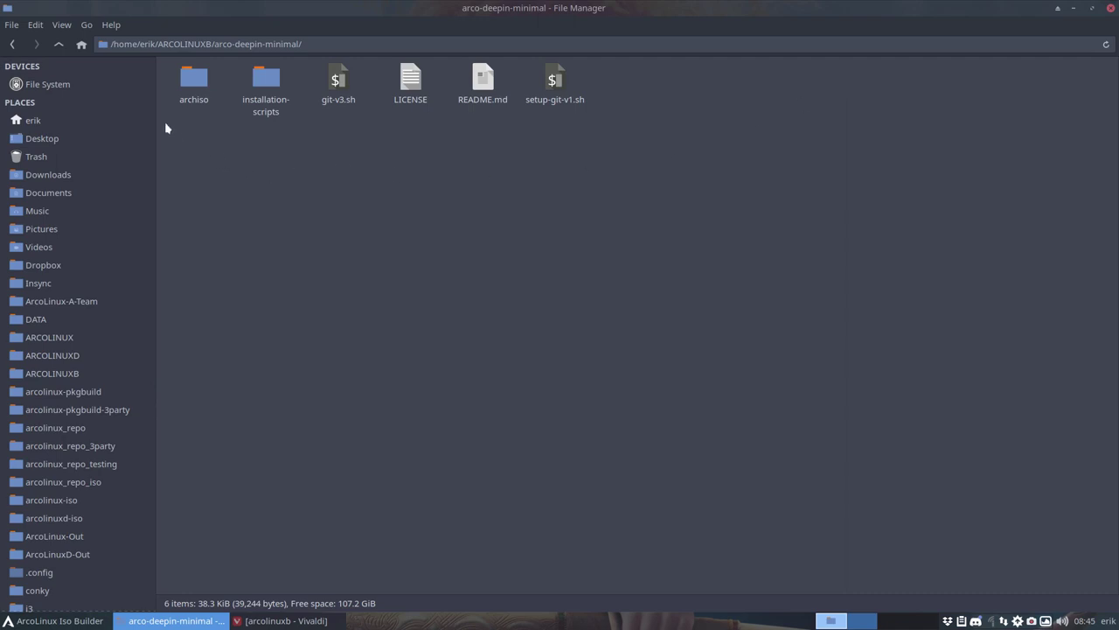
click(59, 44)
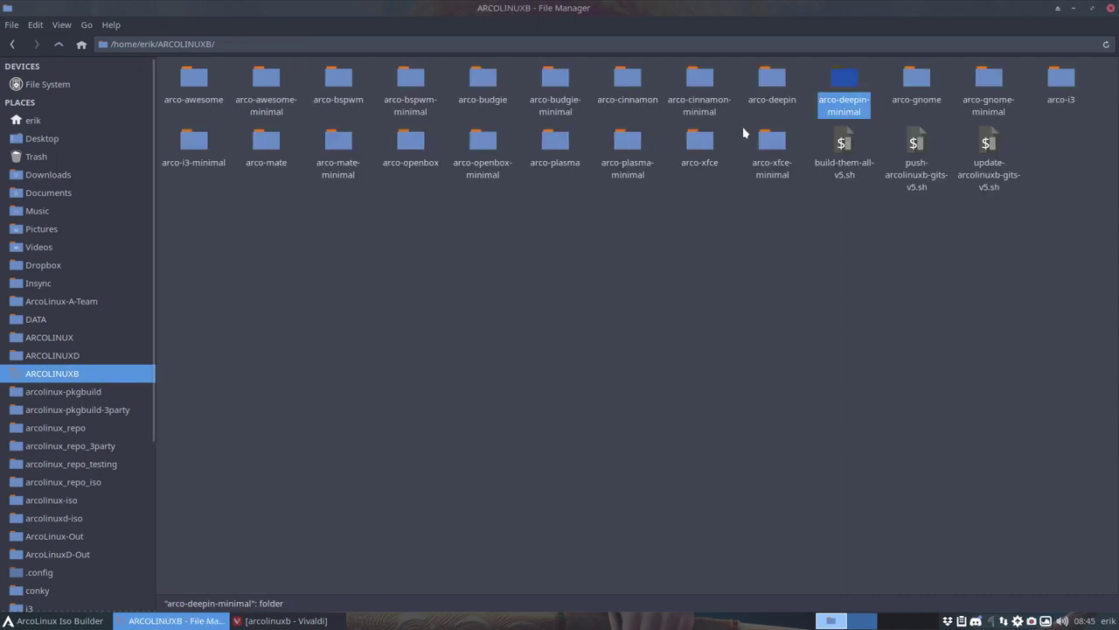
Compare the arco-deepin and arco-deepin-minimal folders in Meld.
click(771, 77)
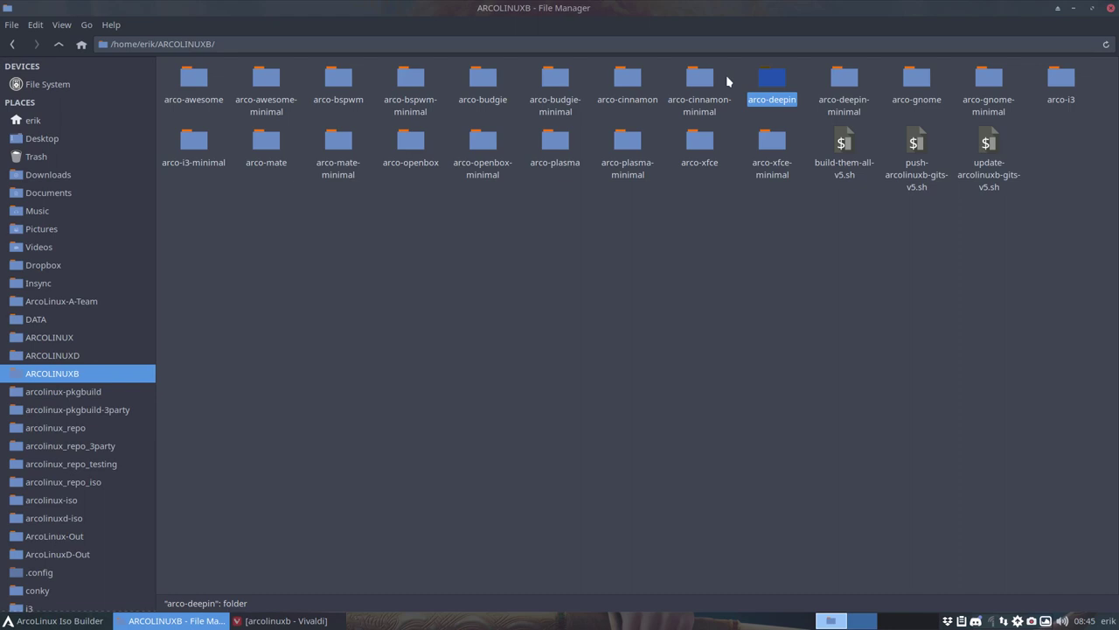
click(842, 76)
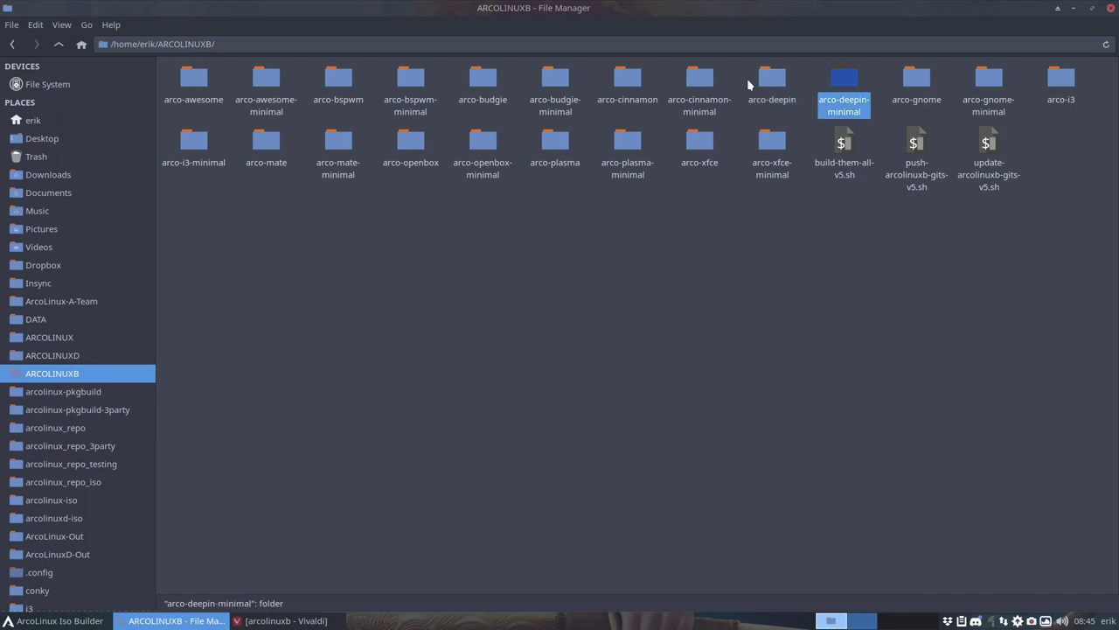
click(752, 81)
ctrl+click(835, 93)
right_click(844, 81)
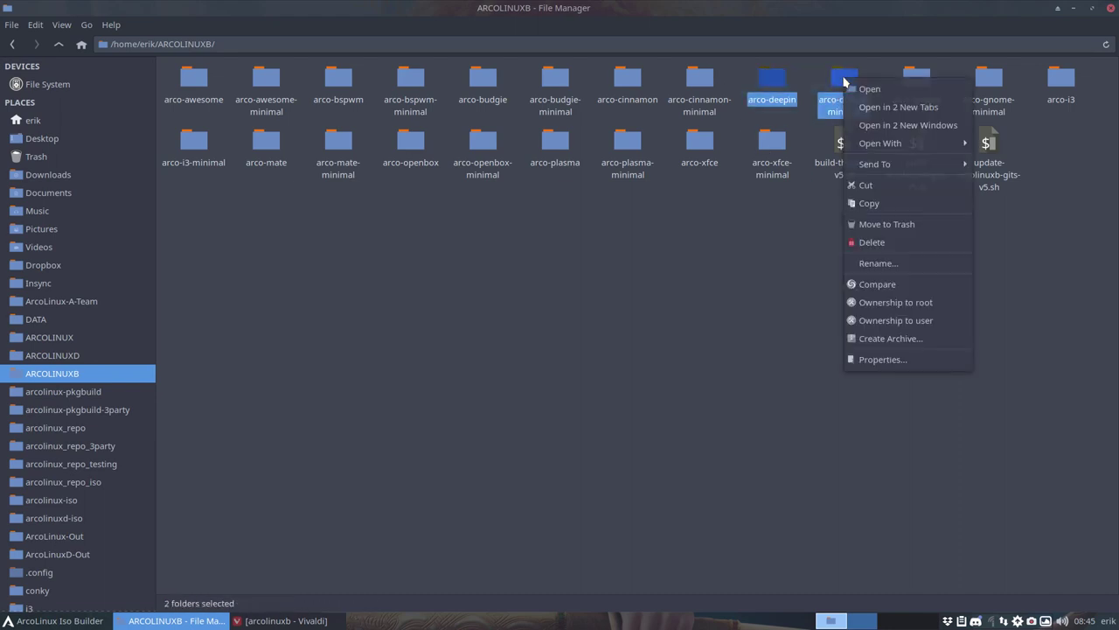
click(886, 294)
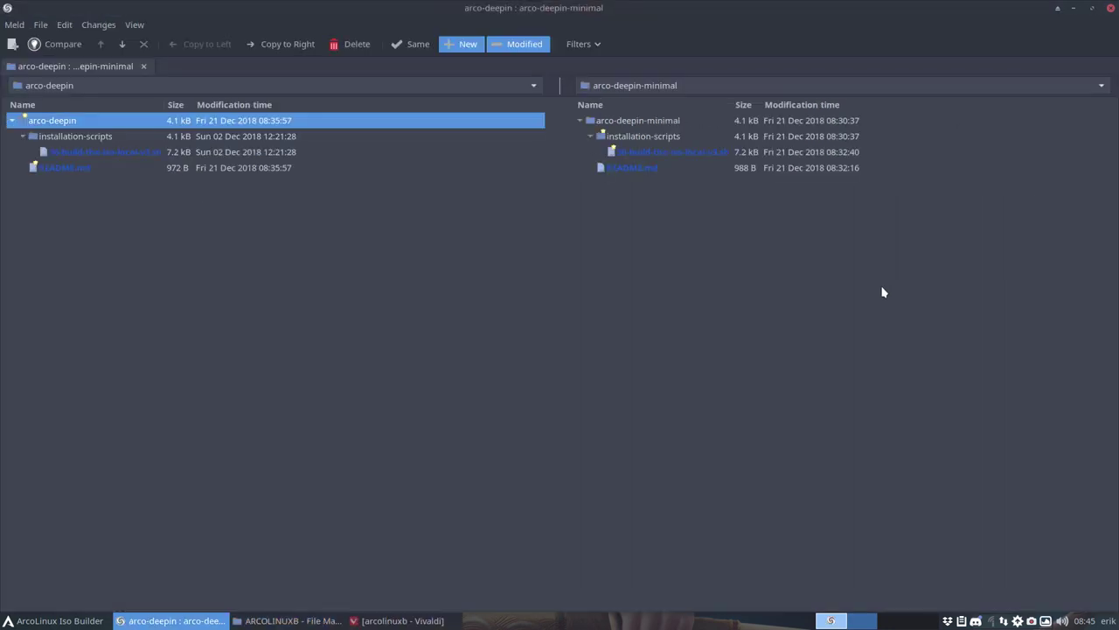
Examine the README.md differences between arco-deepin and arco-deepin-minimal in the title and git clone lines, and close that file comparison.
click(73, 173)
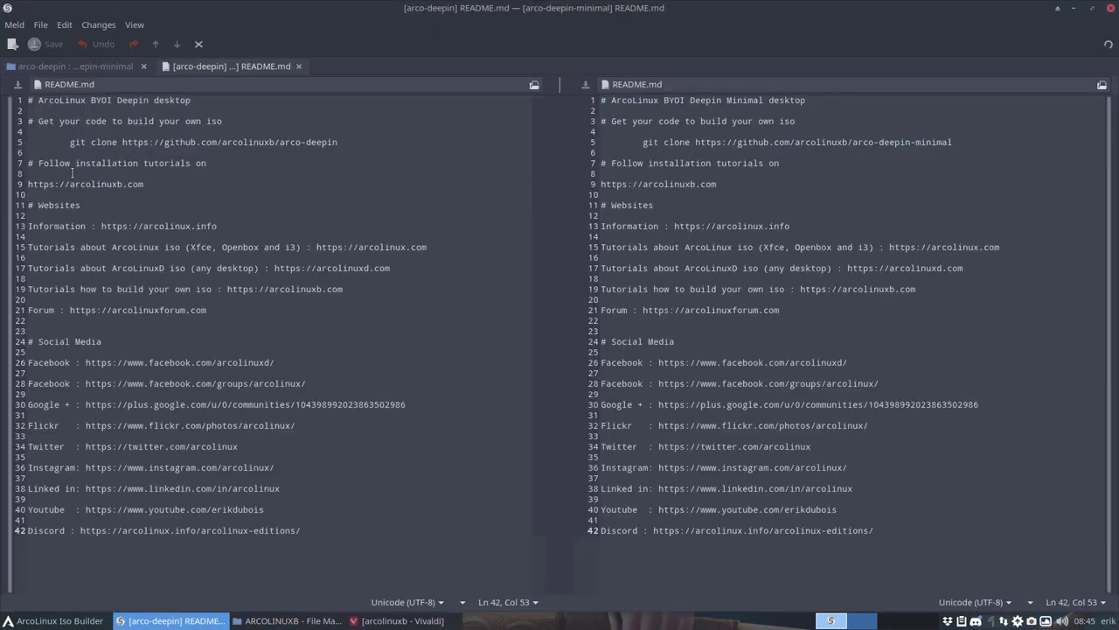
double_click(731, 100)
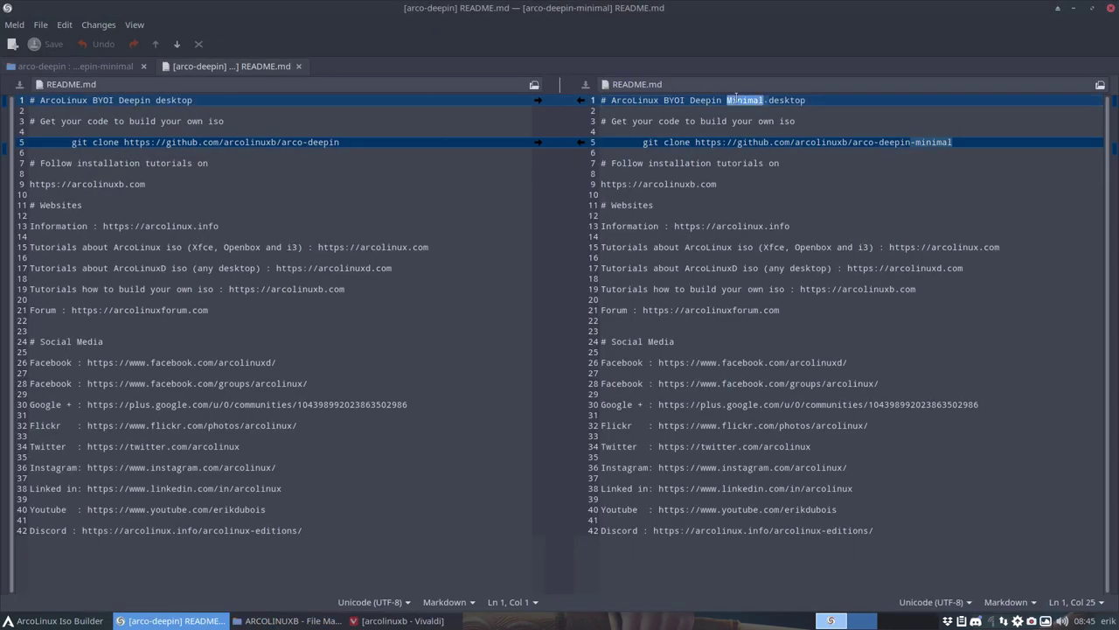
click(347, 147)
double_click(941, 142)
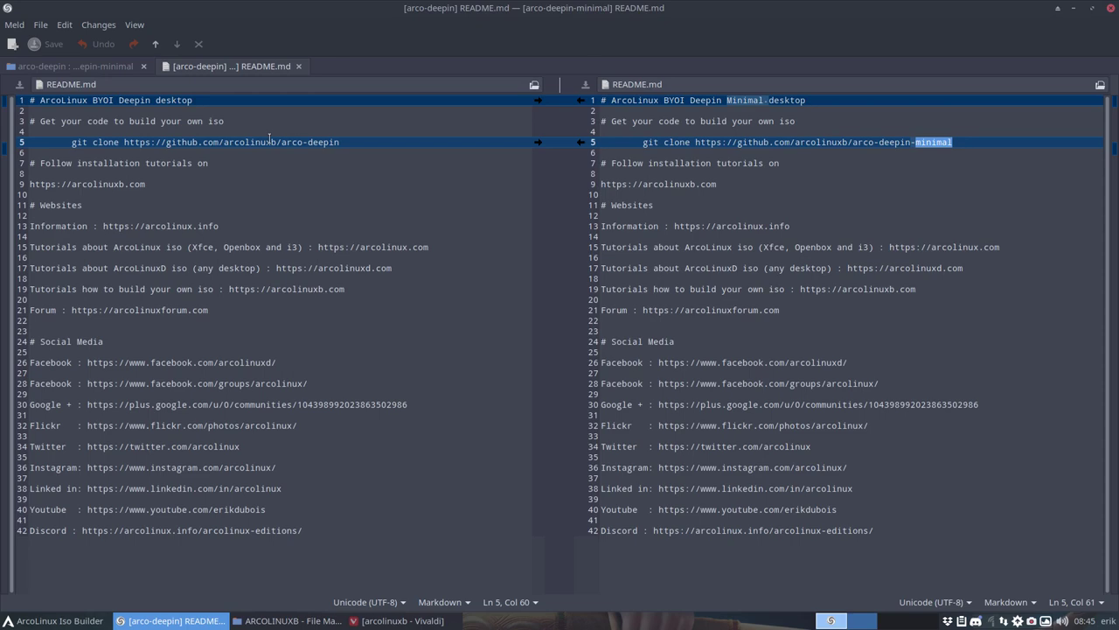
click(298, 65)
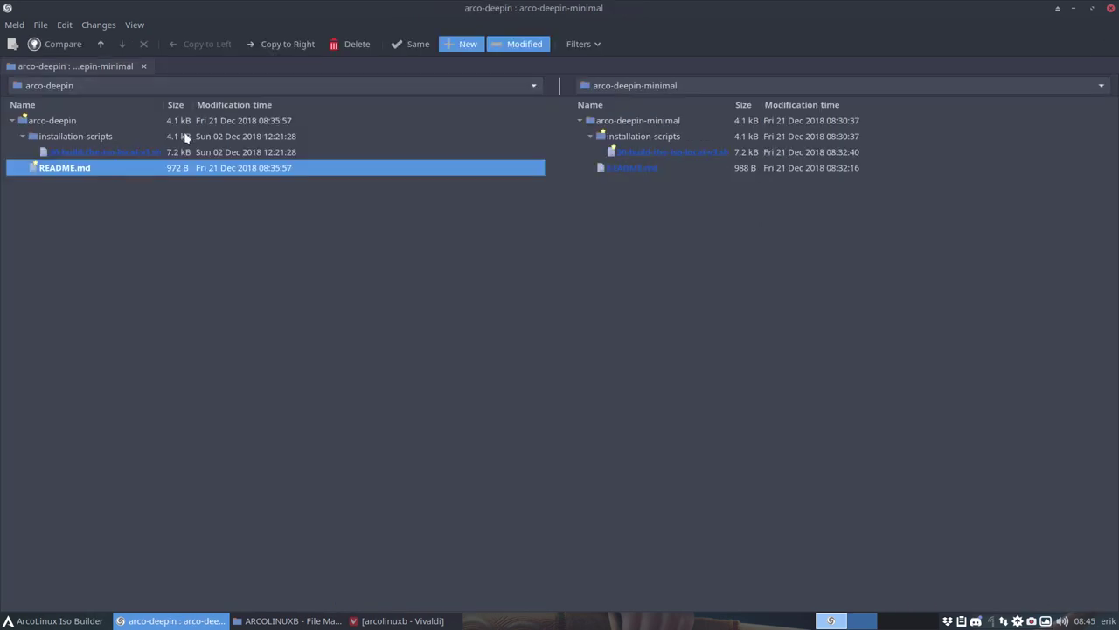
Examine how 30-build-the-iso-local-v3.sh differs between the two Deepin folders, and close Meld.
click(122, 153)
double_click(122, 153)
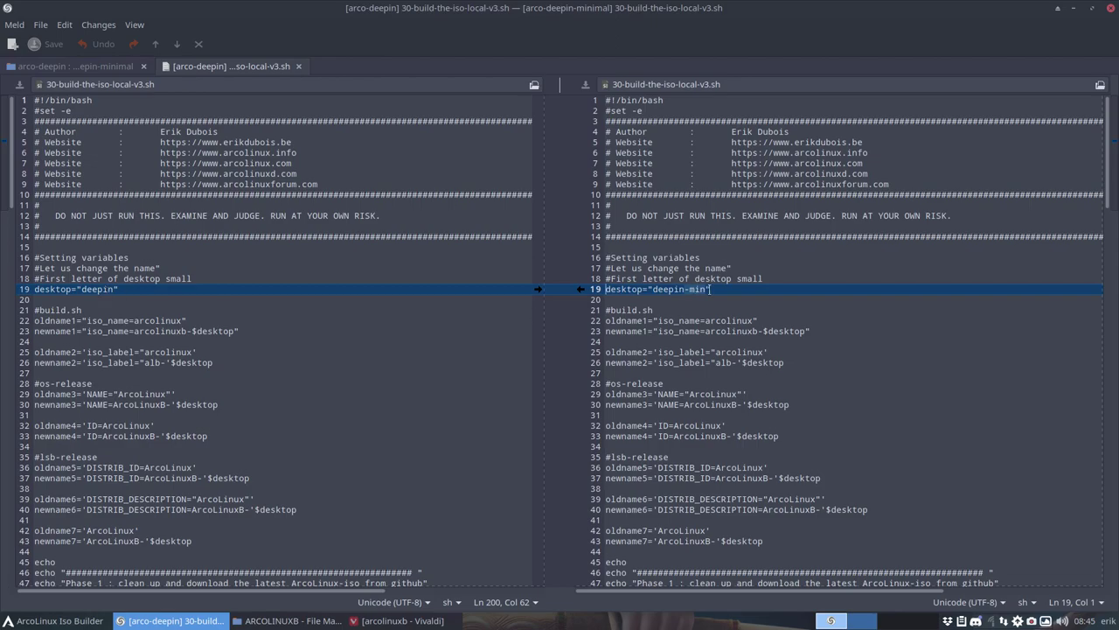
scroll(710, 288, down, 20)
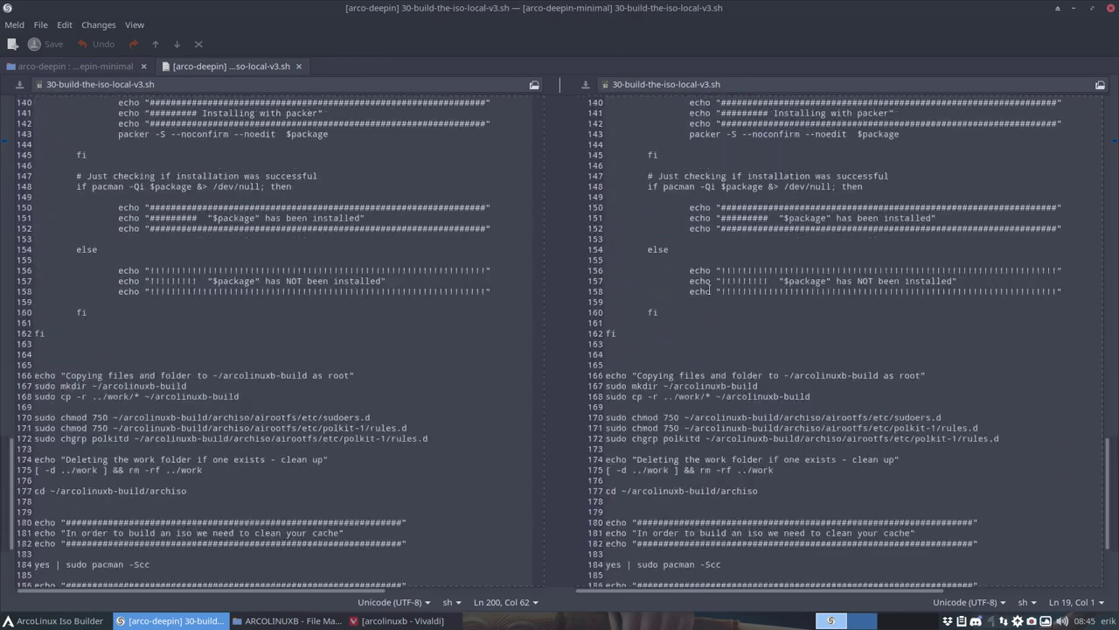
scroll(703, 284, up, 20)
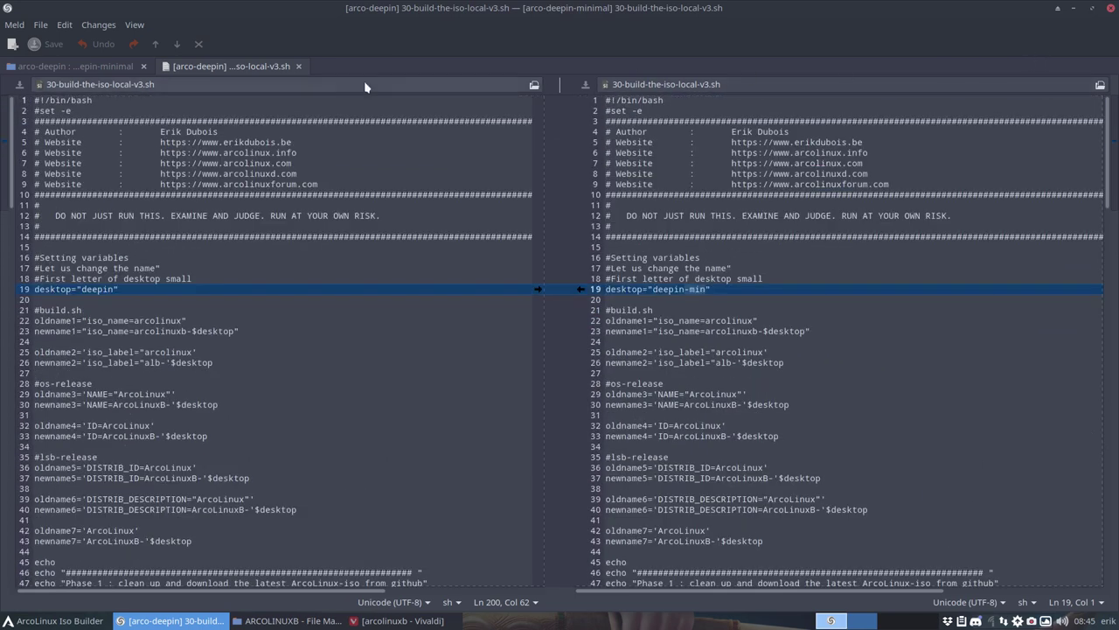
click(298, 66)
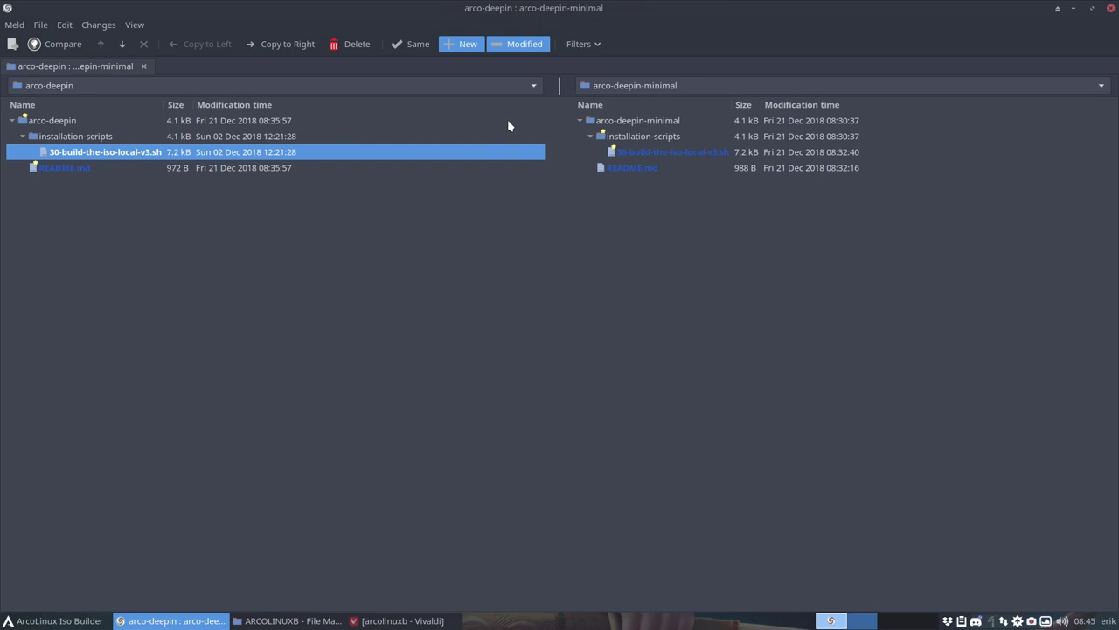
click(1111, 8)
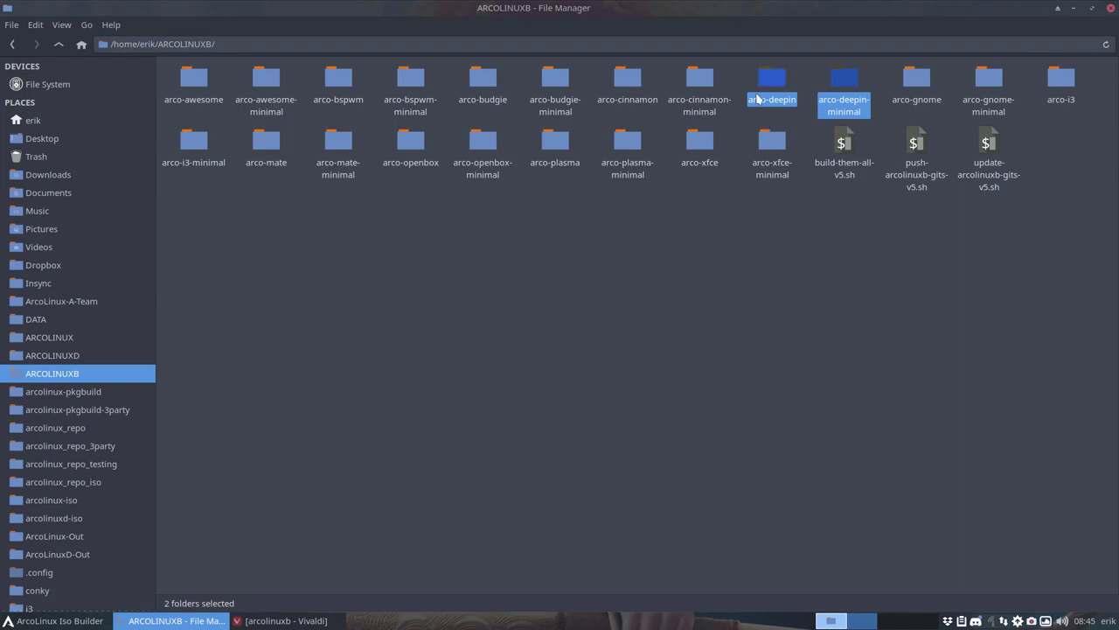
Compare the arco-deepin, arco-deepin-minimal and arco-gnome folders in a three-way Meld view, check the archiso packages.x86_64 entry and close Meld.
drag(742, 74, 847, 86)
drag(740, 74, 914, 107)
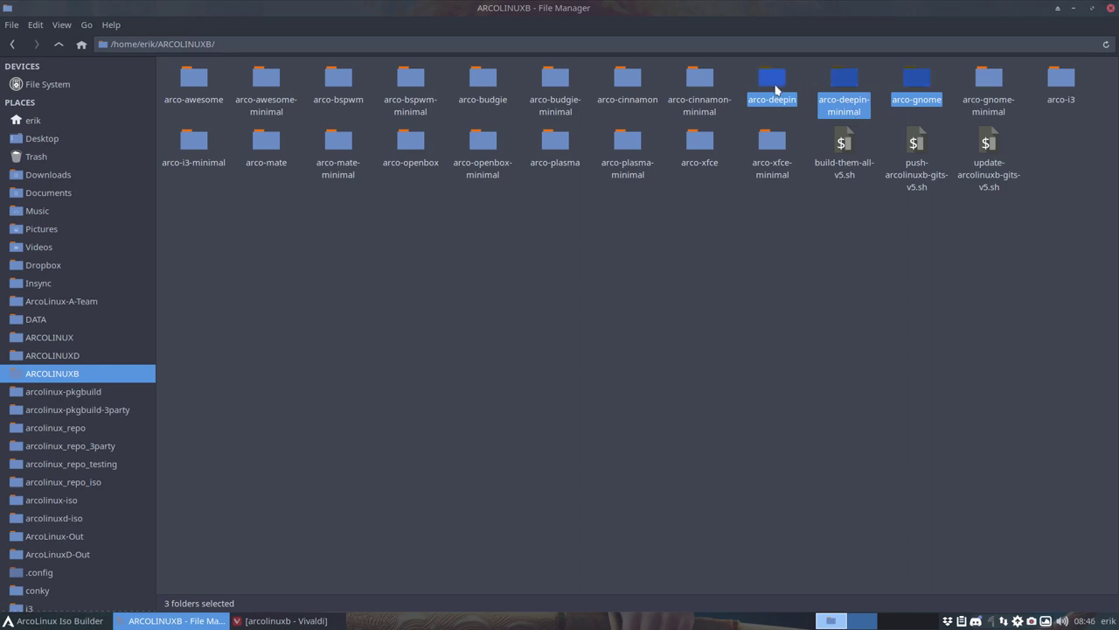
right_click(774, 90)
click(815, 288)
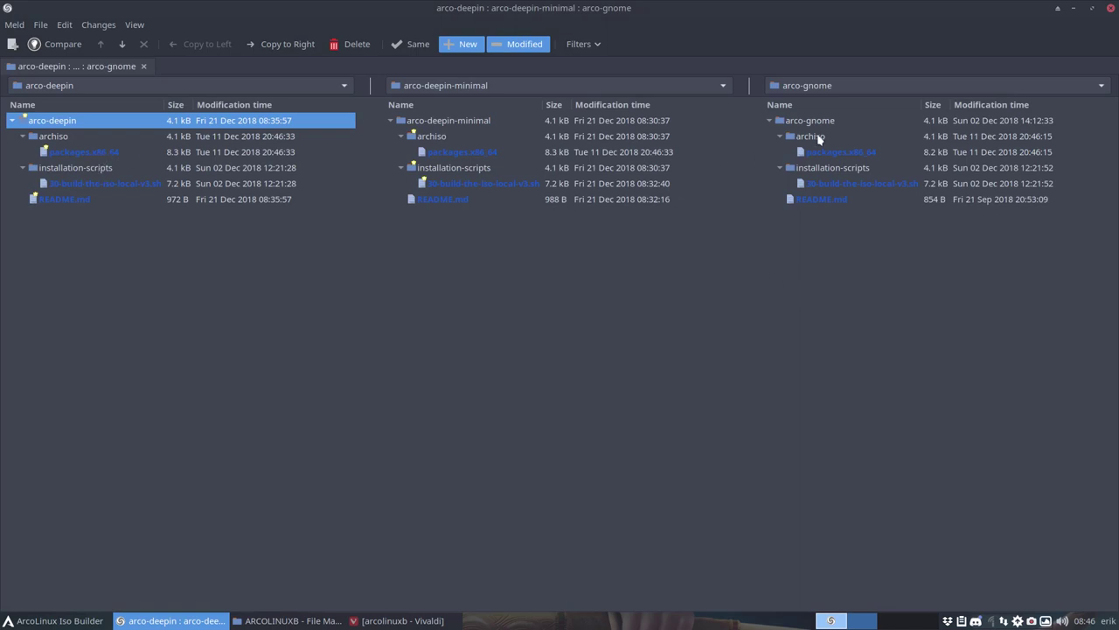
click(847, 152)
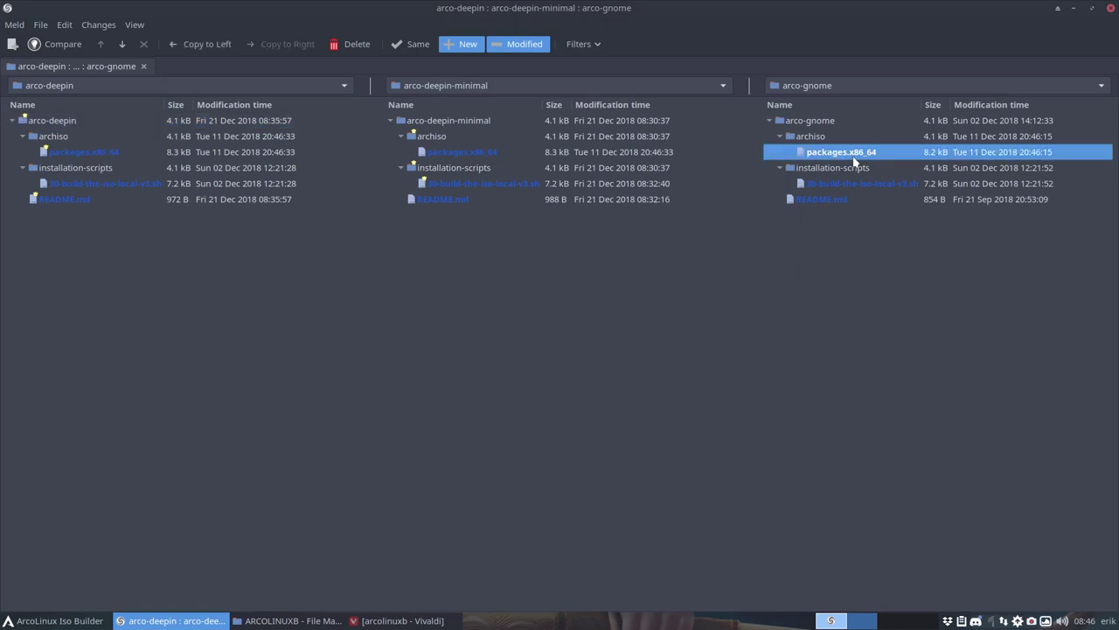
click(1109, 9)
click(843, 218)
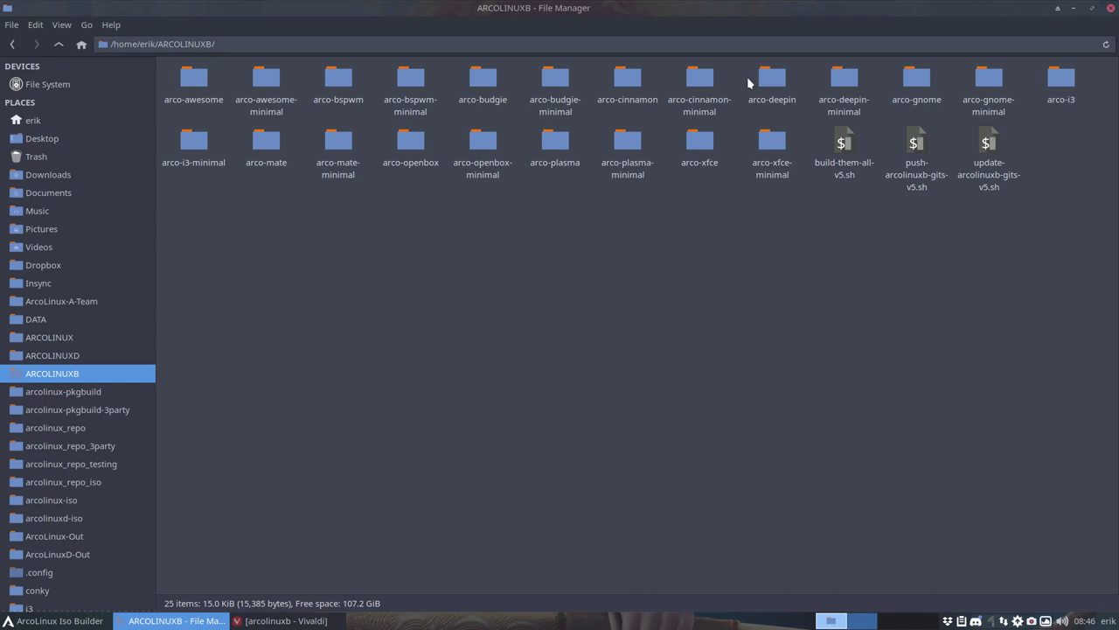
drag(747, 74, 858, 99)
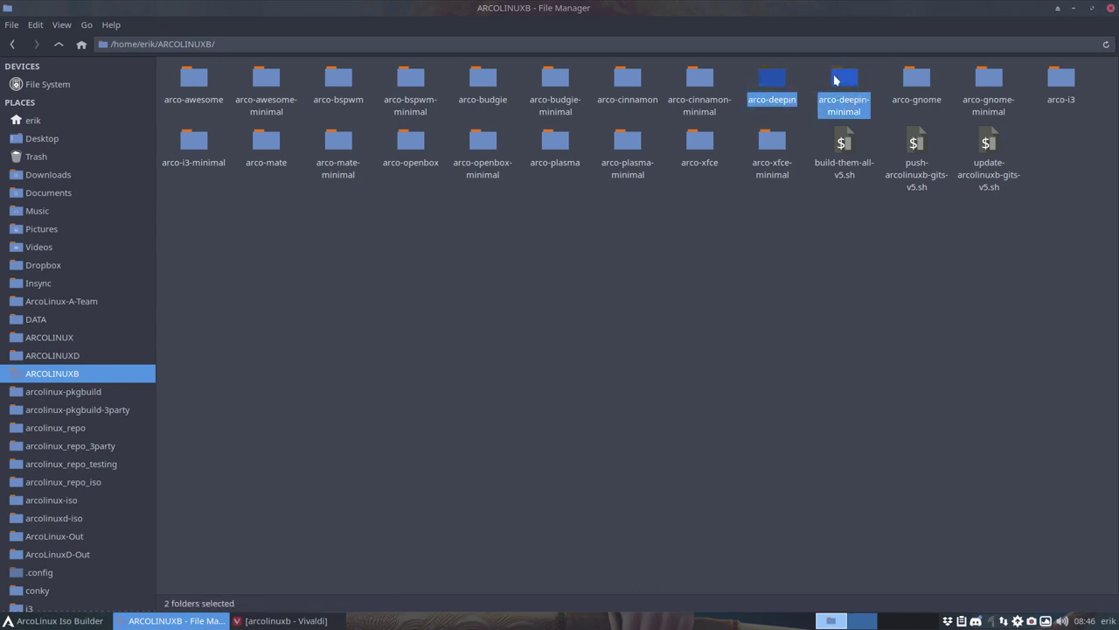
click(859, 231)
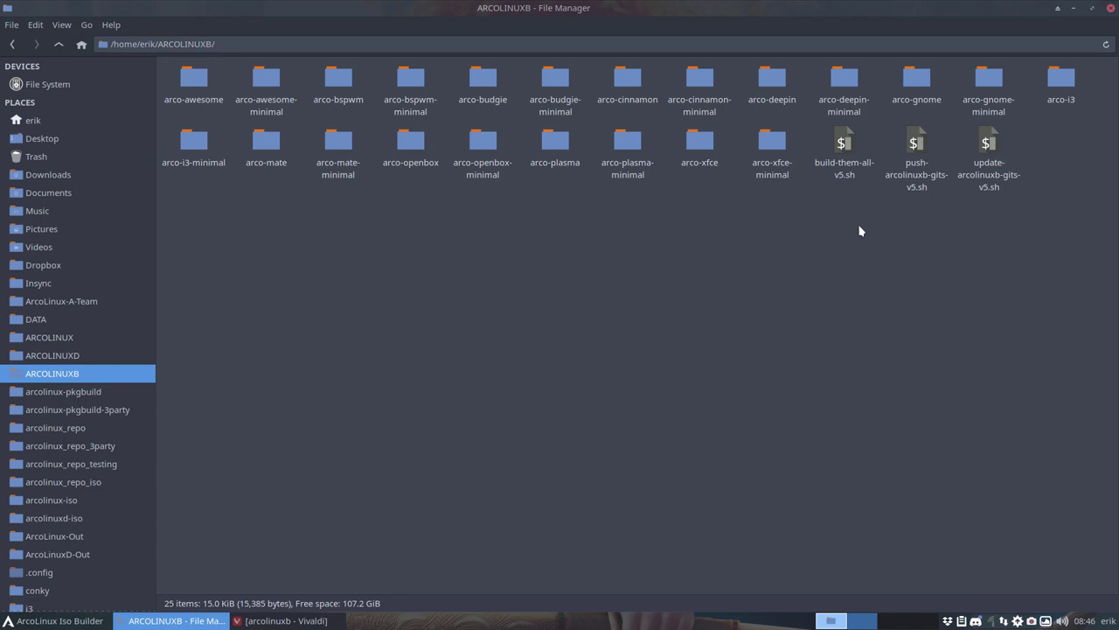
click(844, 78)
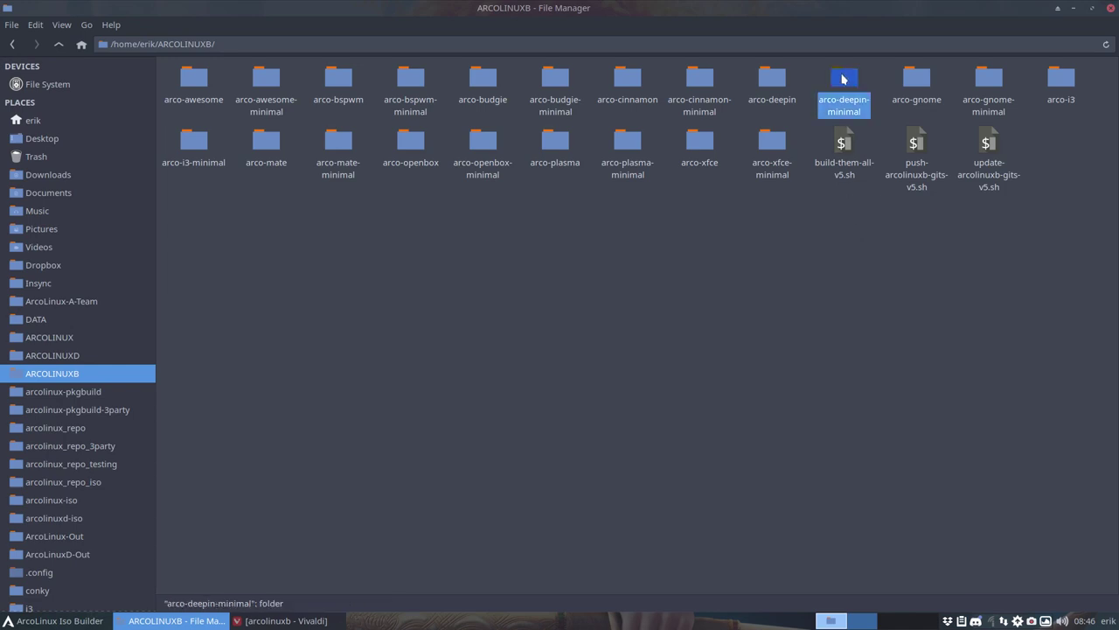
ctrl+click(771, 142)
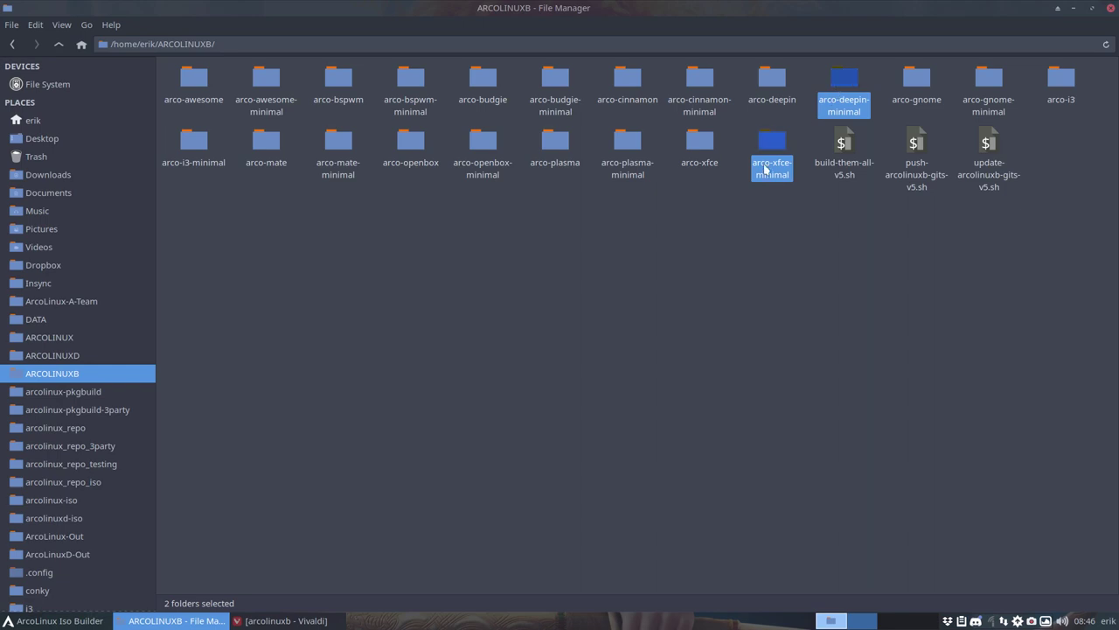
click(626, 141)
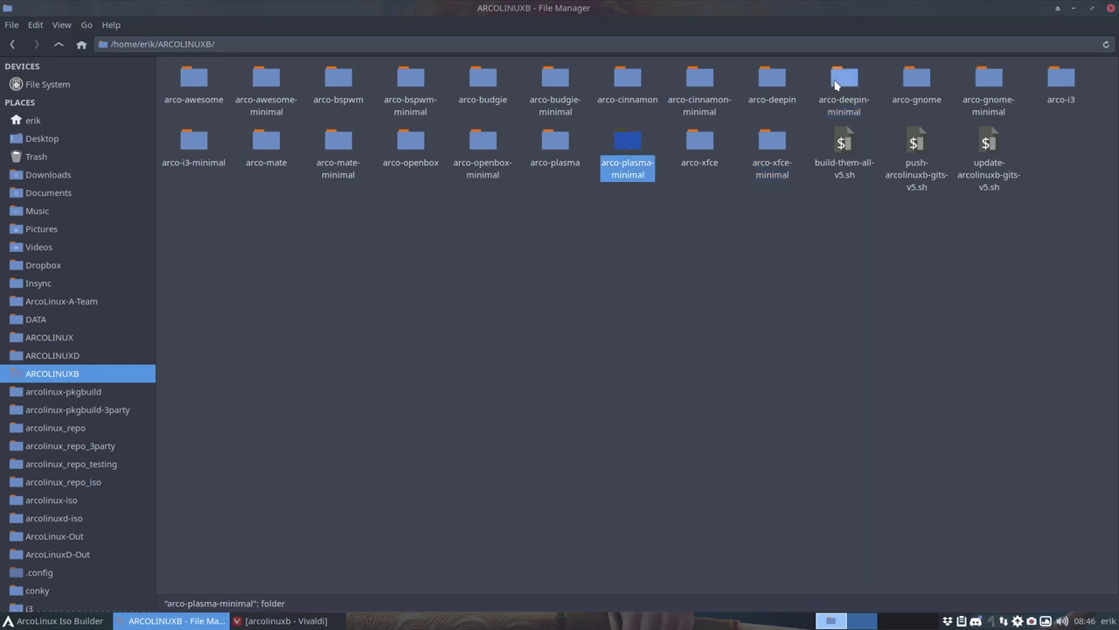
ctrl+click(835, 84)
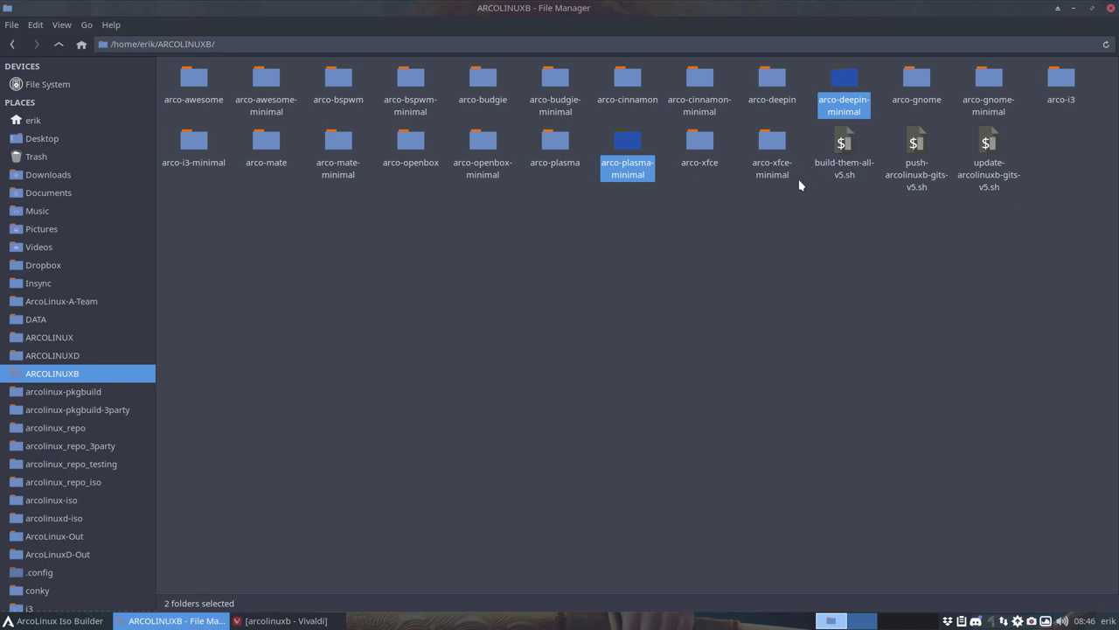
click(485, 200)
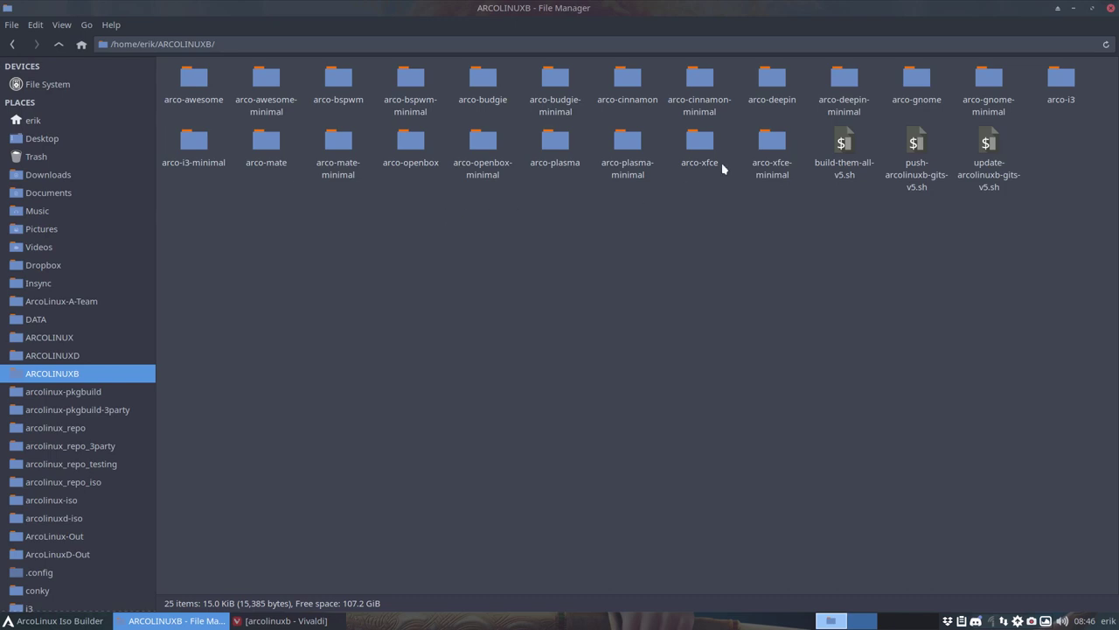
Compare the arco-deepin-minimal and arco-xfce-minimal folders in Meld.
click(839, 81)
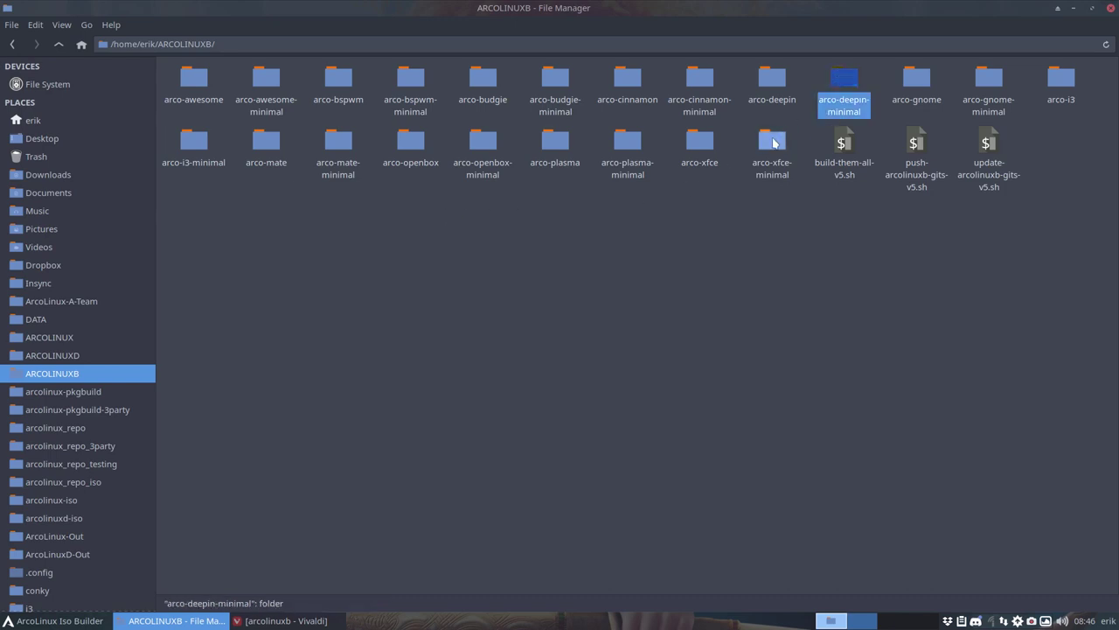
ctrl+click(773, 142)
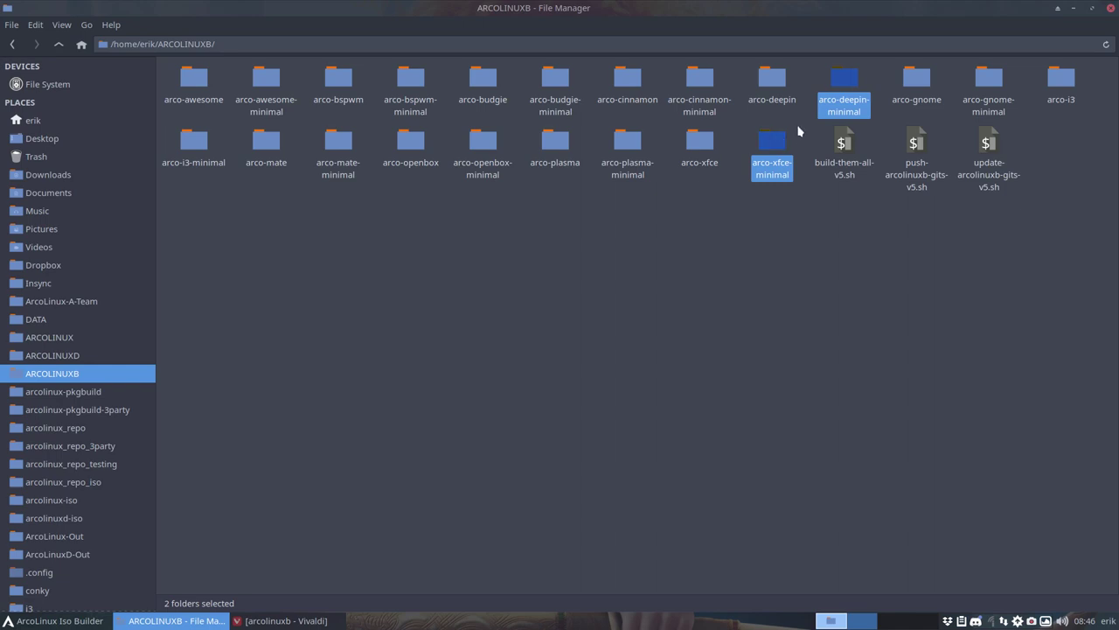
right_click(847, 80)
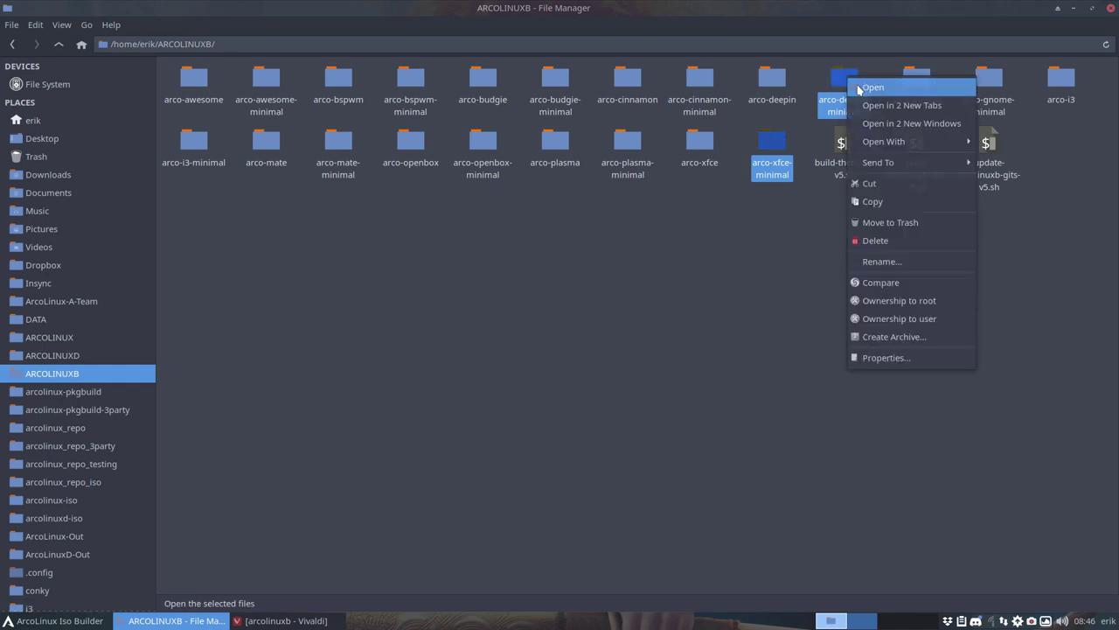
click(898, 283)
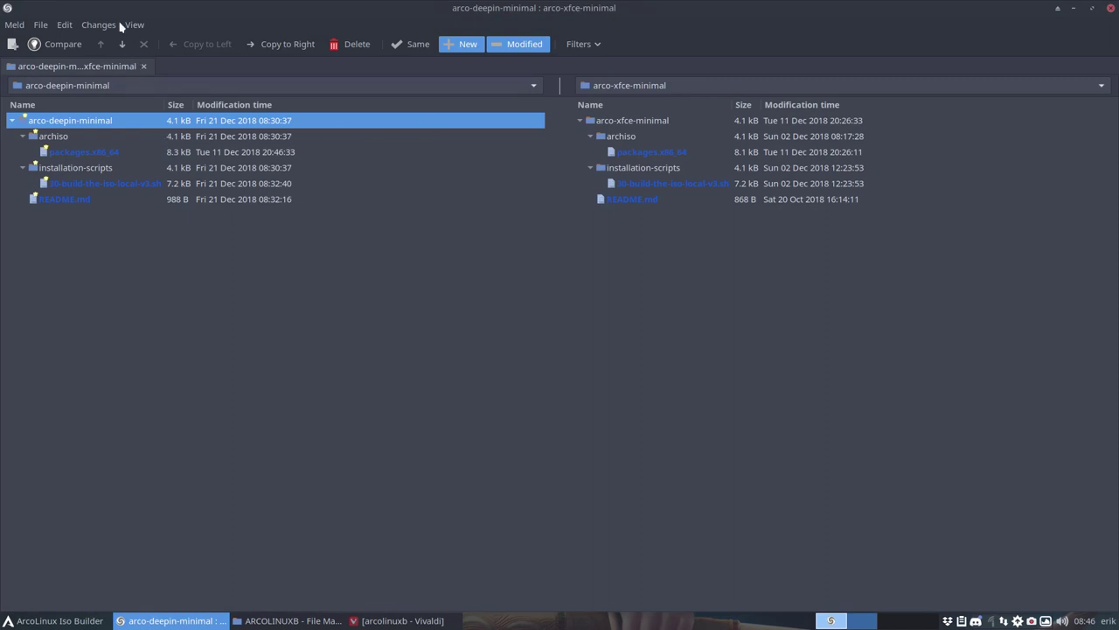
Check the line number display option in Meld's editor preferences and close the preferences.
click(13, 25)
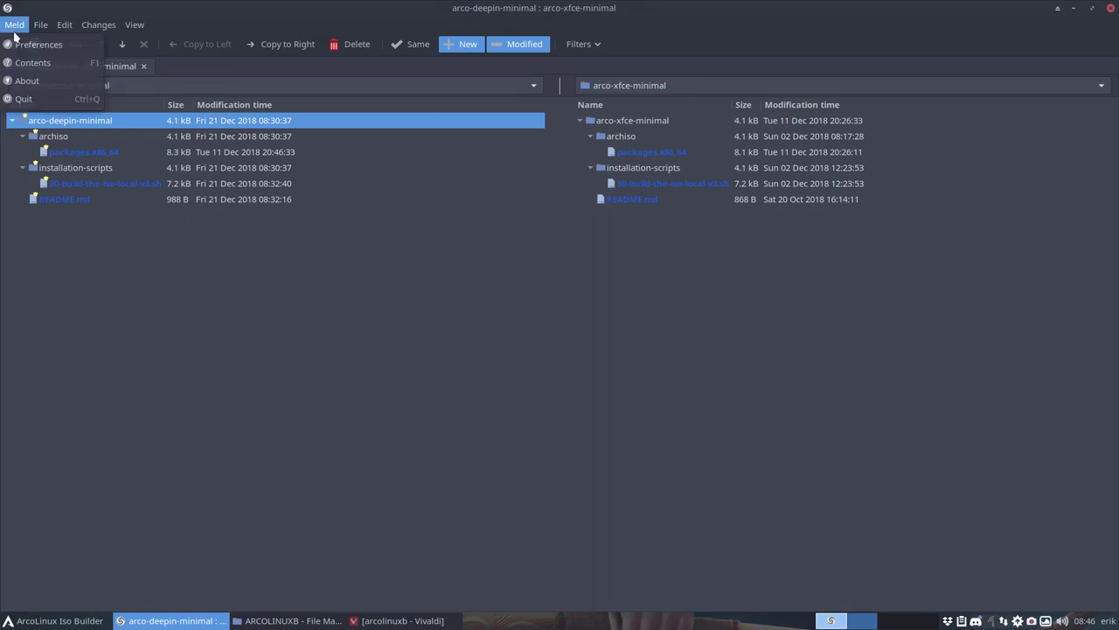
click(30, 45)
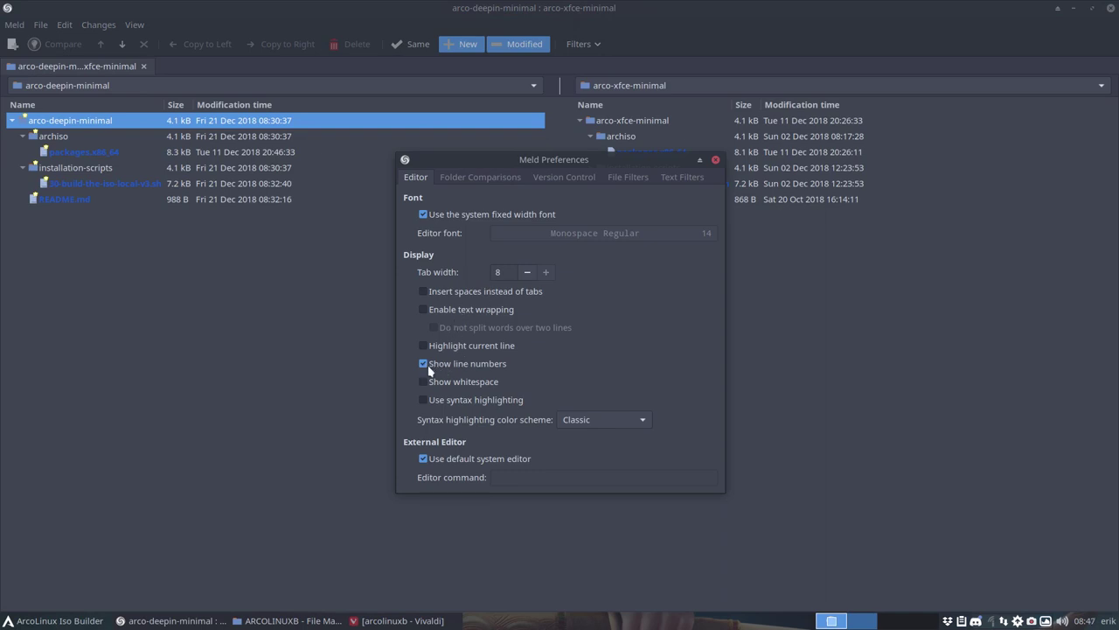
click(716, 160)
Examine the desktop name variable in 30-build-the-iso-local-v3.sh for both minimal folders, and close that file comparison.
click(118, 153)
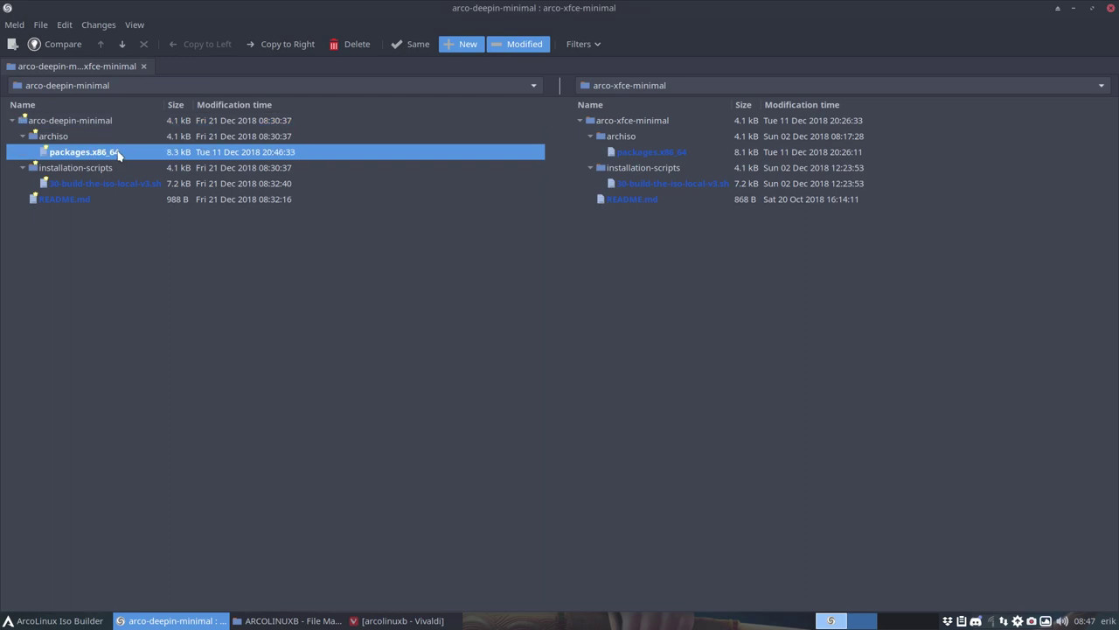
double_click(119, 183)
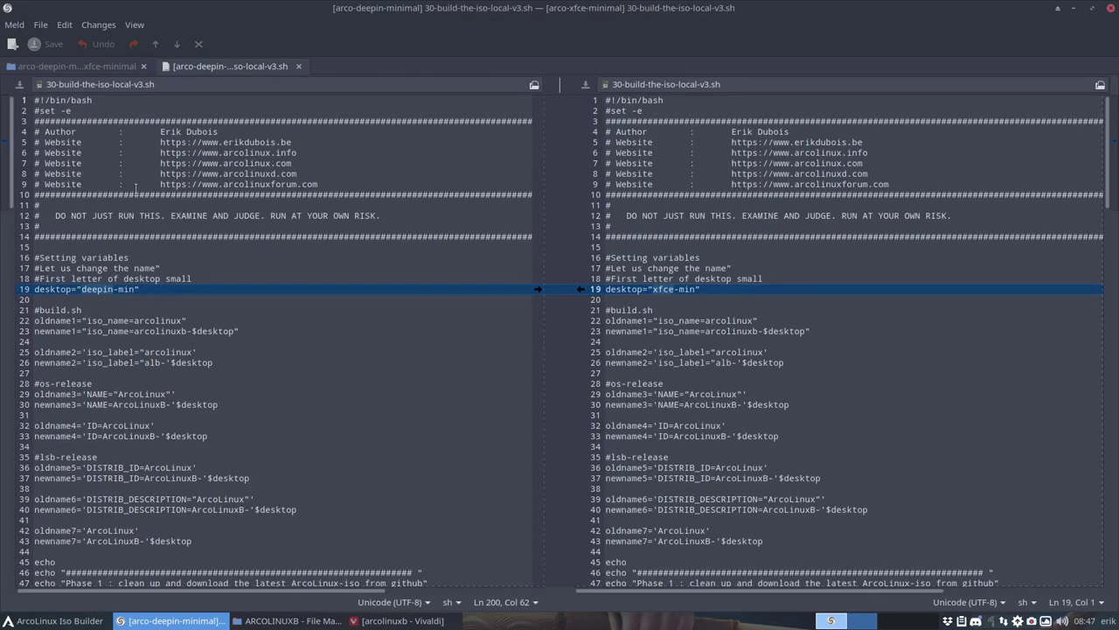
click(96, 291)
click(657, 288)
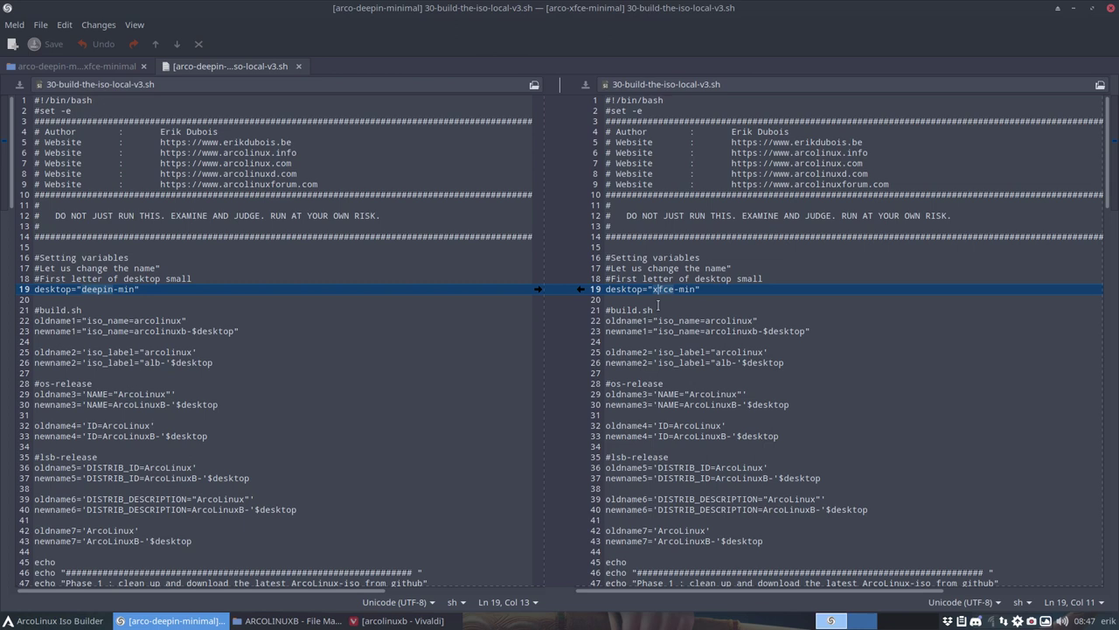
click(299, 66)
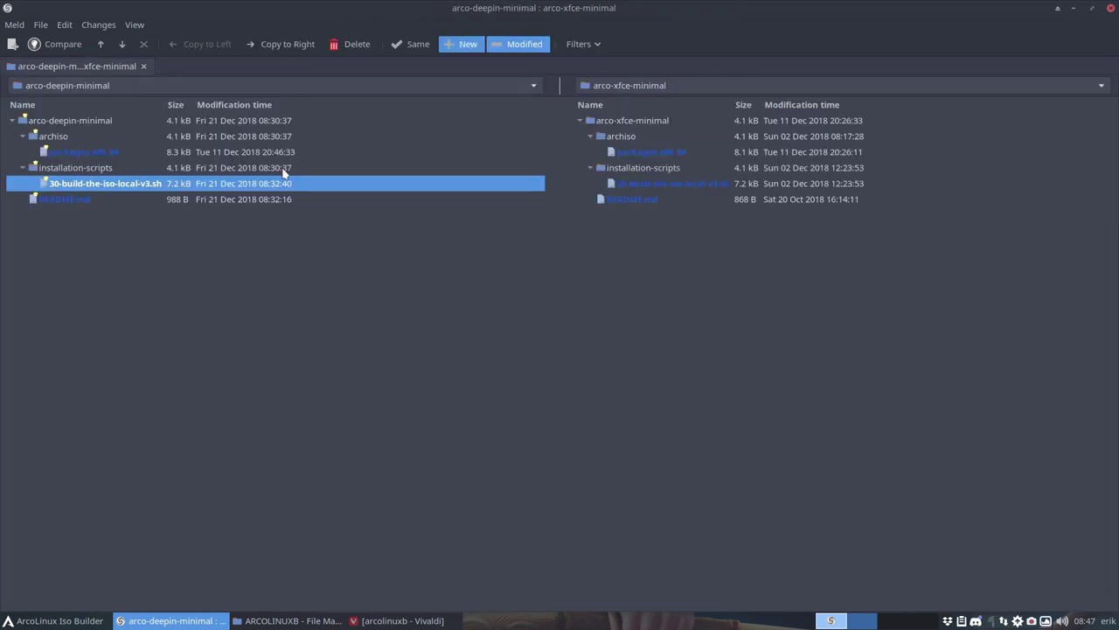
Open the archiso packages.x86_64 comparison and examine the file management, printer and application package differences.
click(96, 152)
double_click(96, 152)
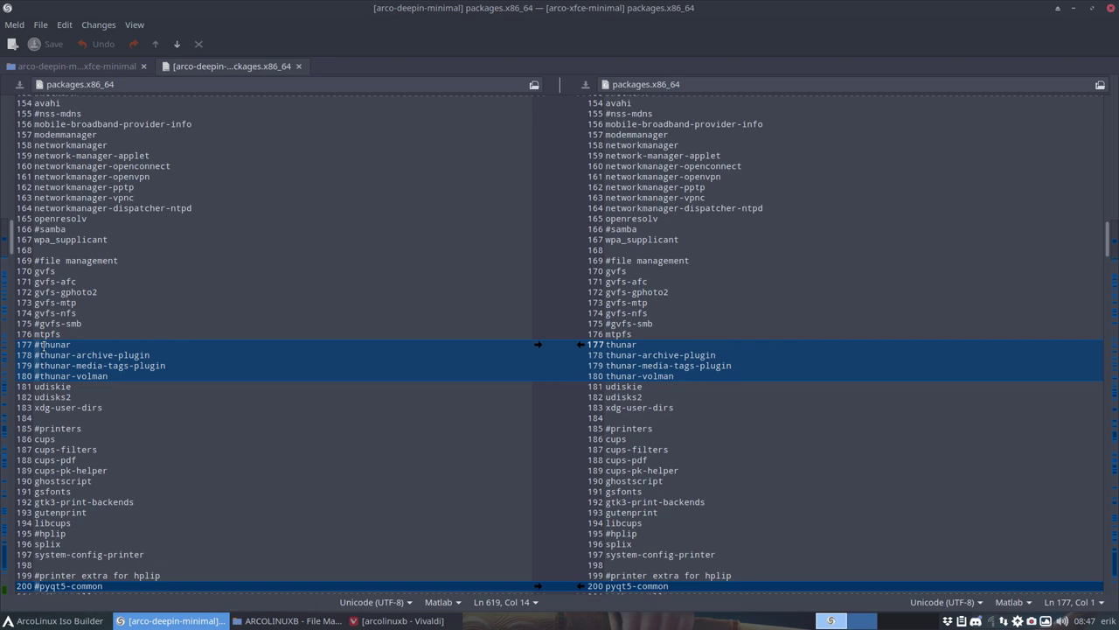
scroll(42, 345, down, 2)
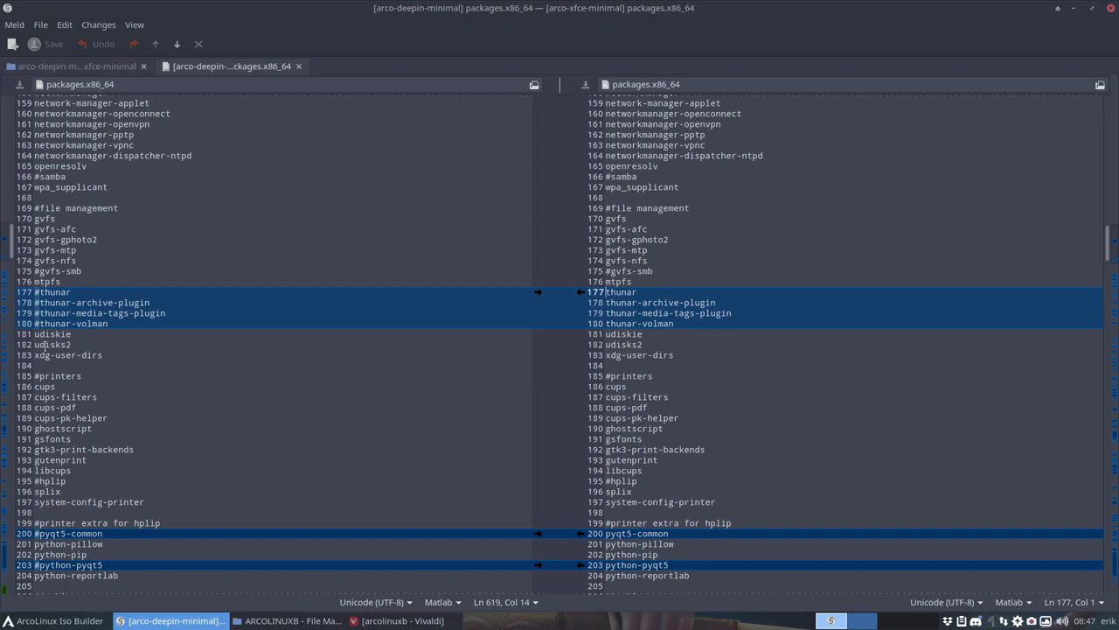
scroll(400, 295, up, 2)
scroll(400, 295, down, 6)
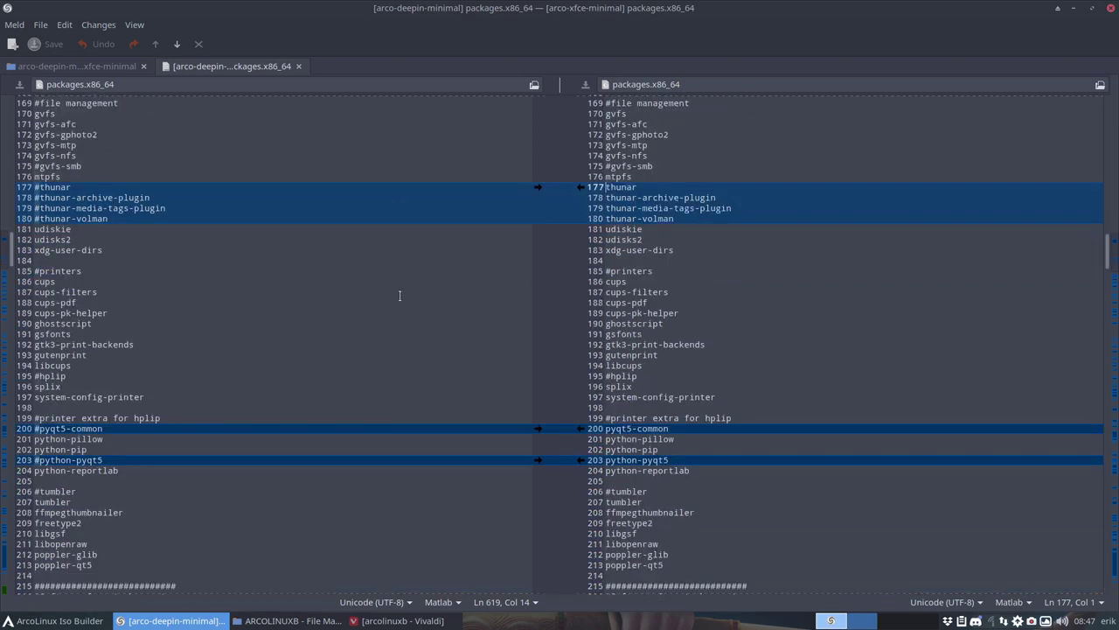
scroll(400, 296, down, 3)
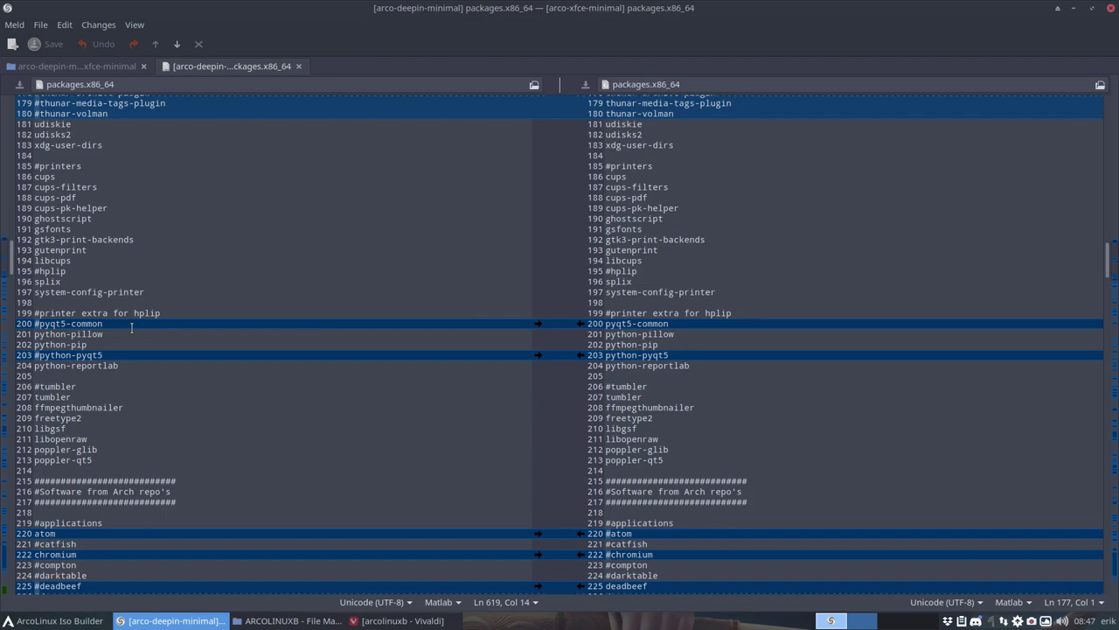
scroll(122, 362, down, 6)
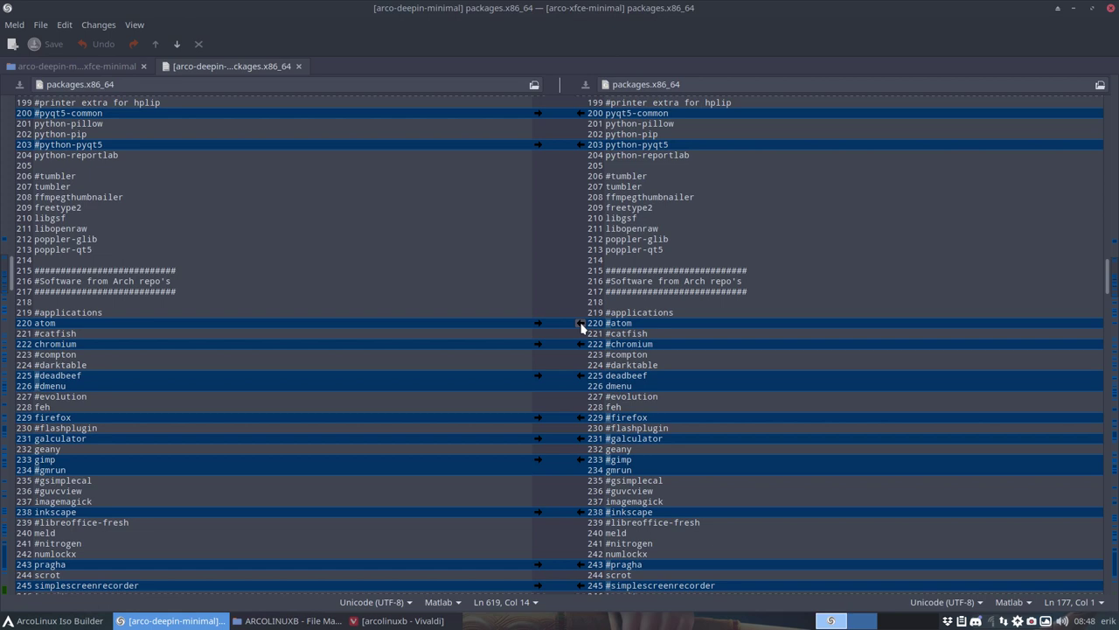
Replace the atom, chromium, deadbeef, dmenu, firefox, galculator, gimp and gmrun lines in the Deepin package list with the Xfce versions.
click(580, 324)
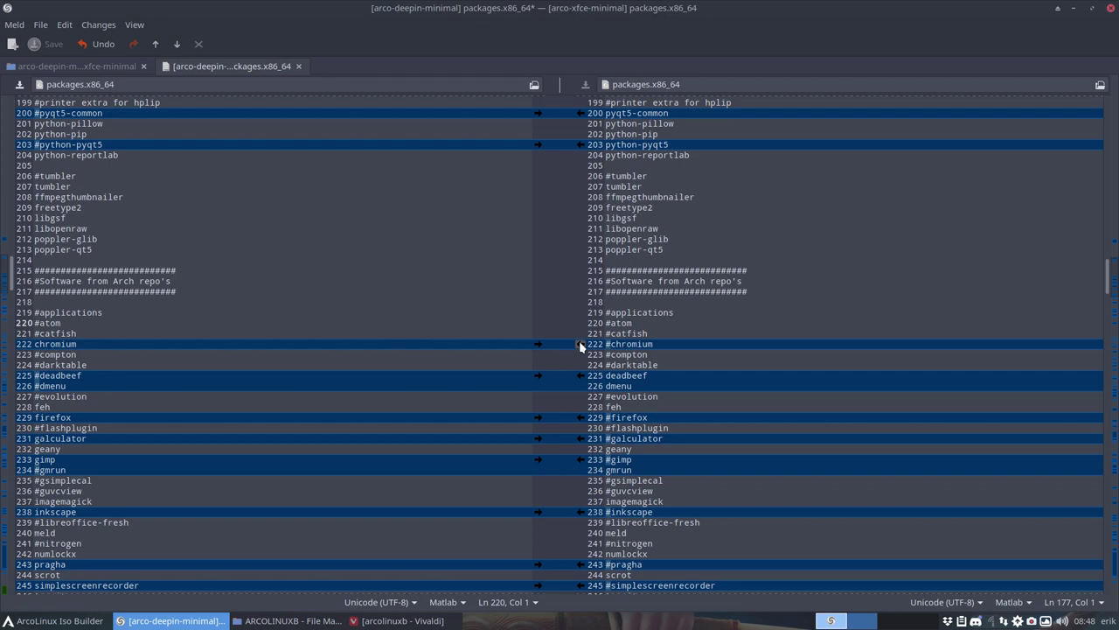
click(580, 343)
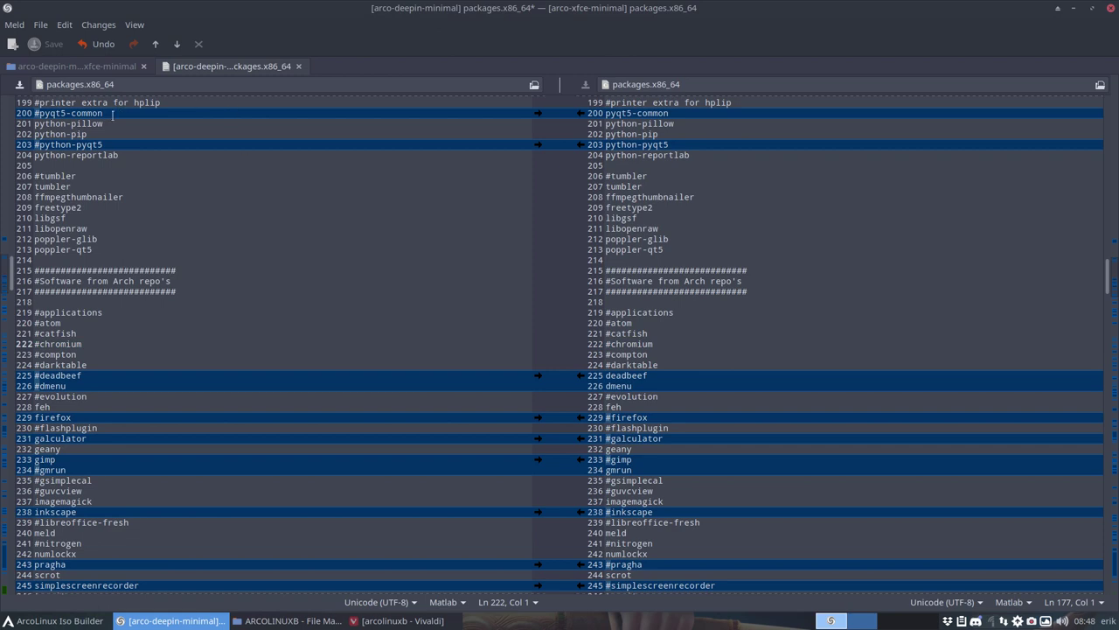
click(580, 375)
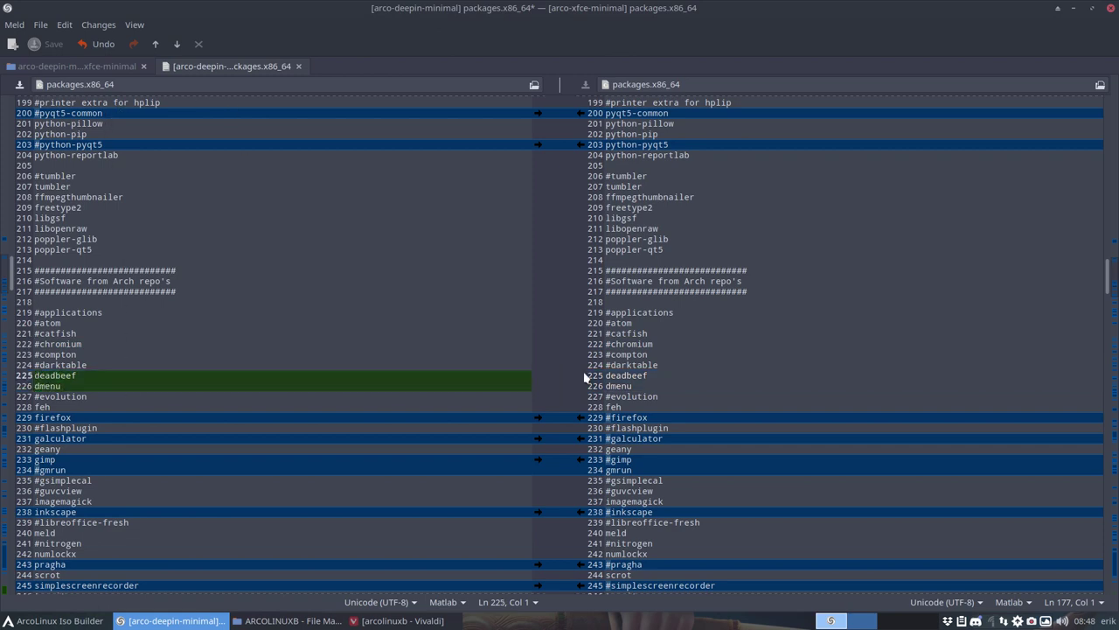
click(580, 417)
click(581, 438)
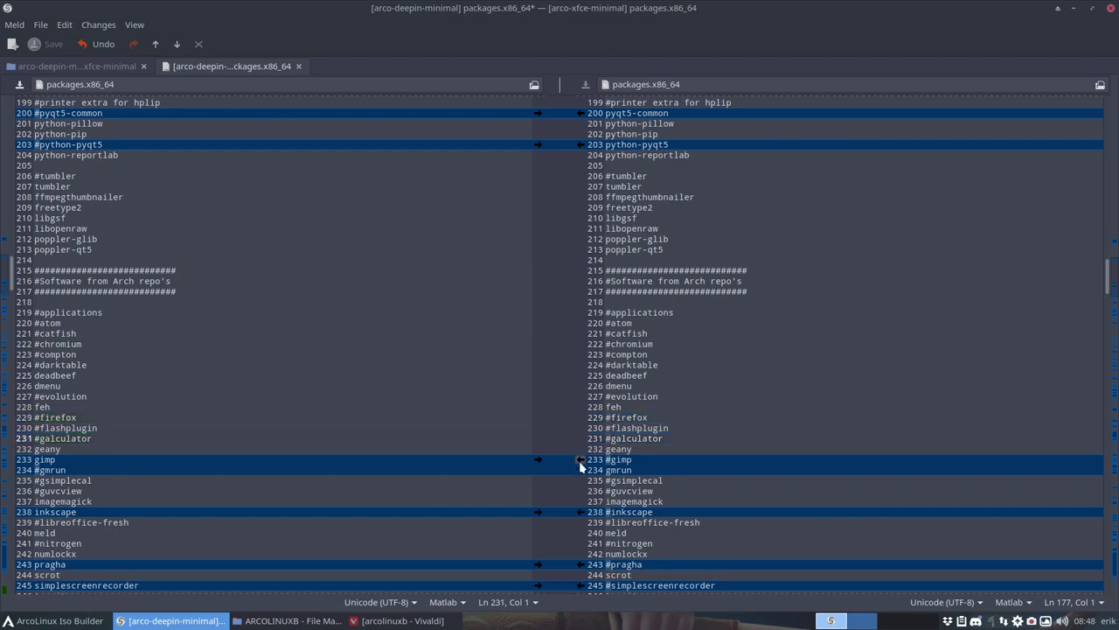
click(581, 461)
Comment out gmrun with # in the Deepin package list, and remove the comment mark again.
scroll(580, 468, down, 8)
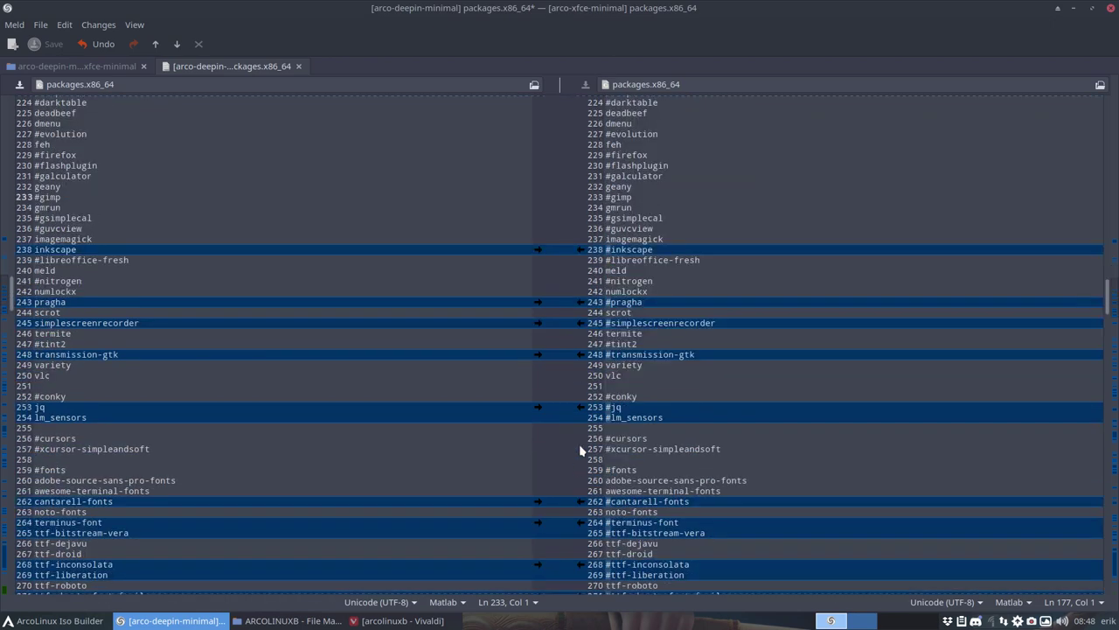
click(34, 208)
text(#)
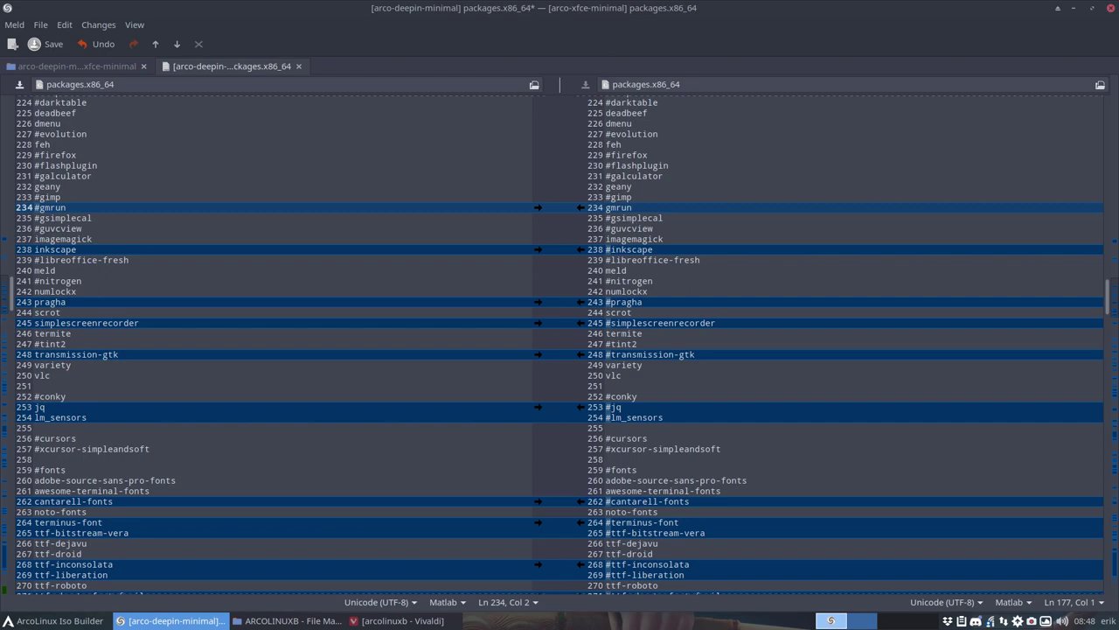
key(BackSpace)
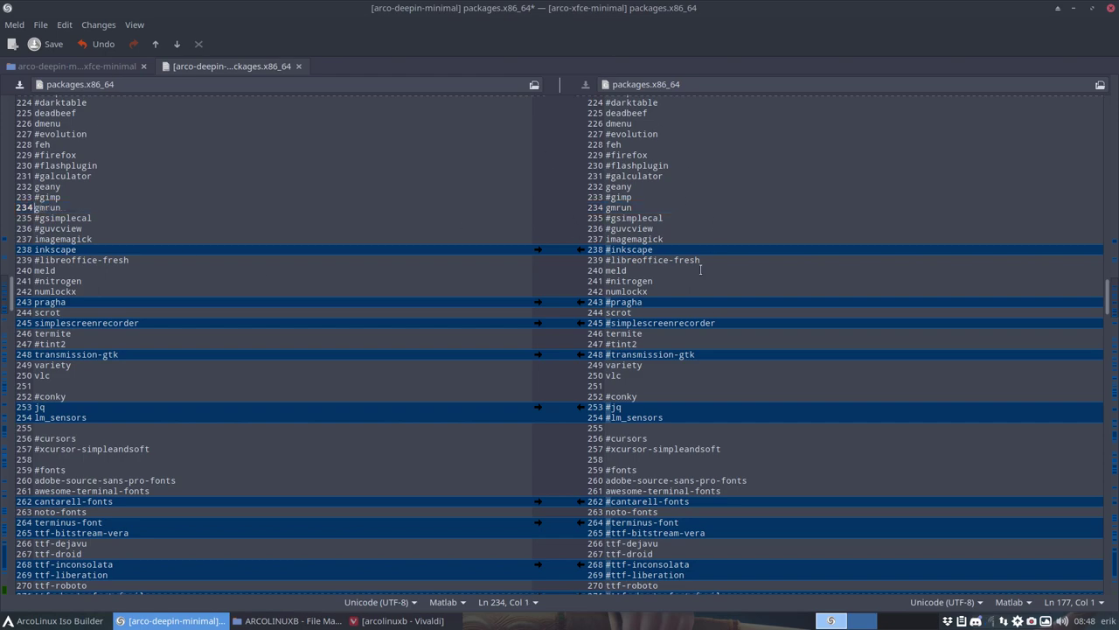
scroll(700, 270, up, 5)
scroll(700, 270, down, 5)
Copy the commented-out inkscape, pragha, simplescreenrecorder, transmission-gtk, jq and lm_sensors lines from the Xfce package list into the Deepin list.
click(582, 251)
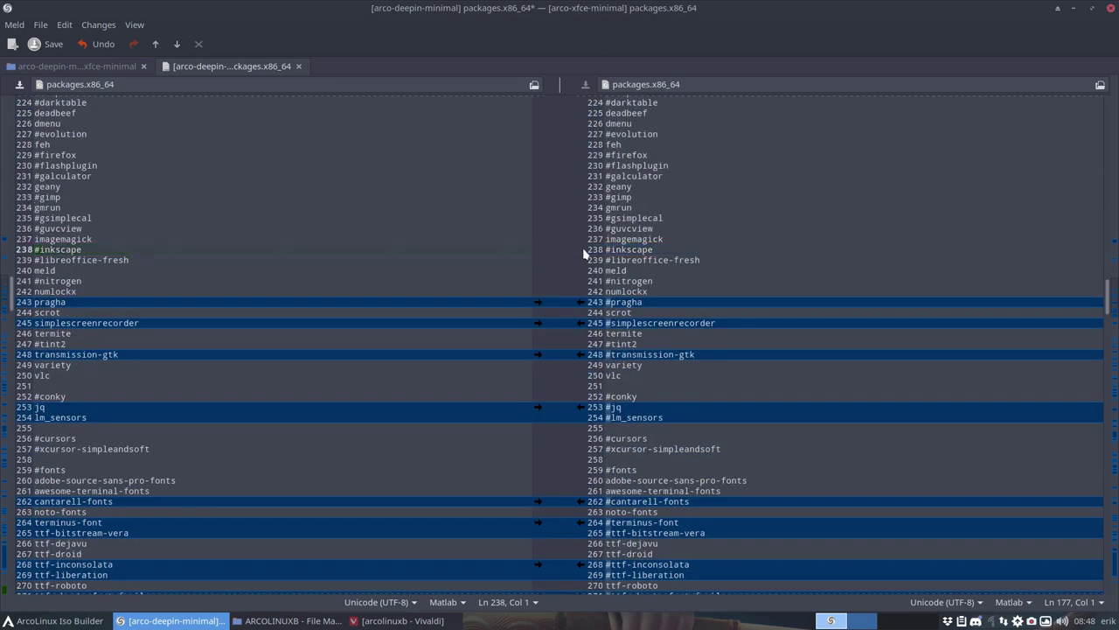
click(581, 303)
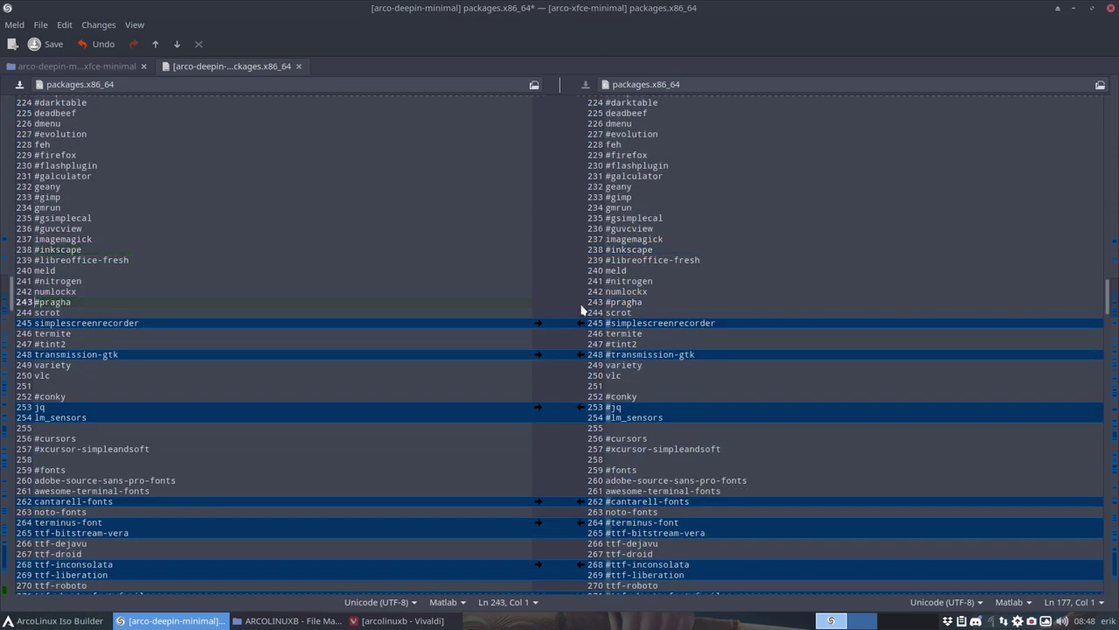
click(581, 323)
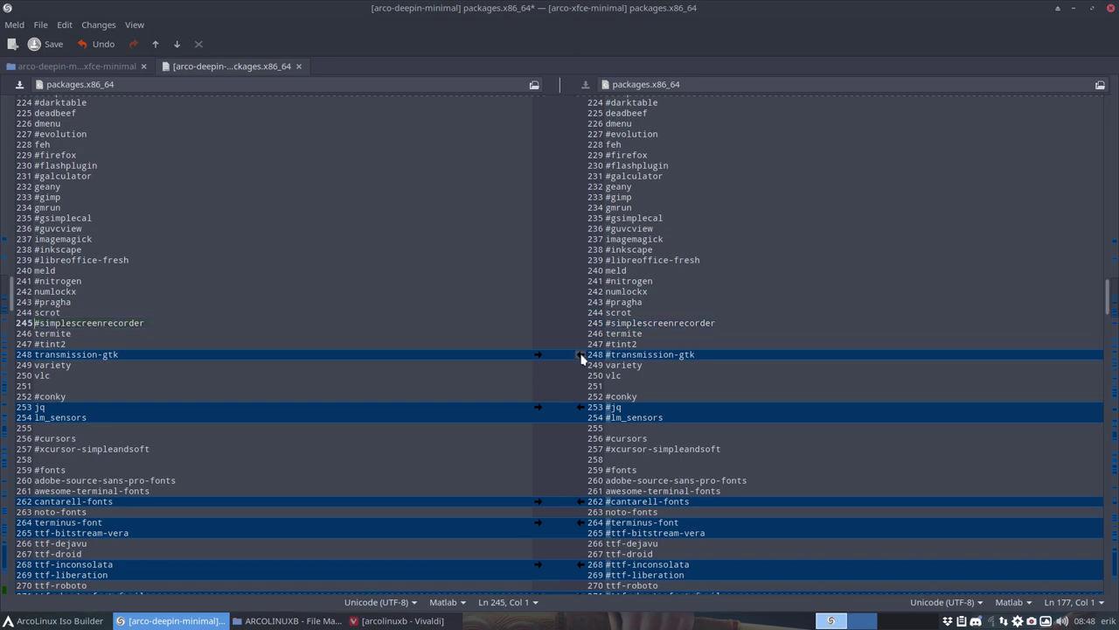
click(580, 354)
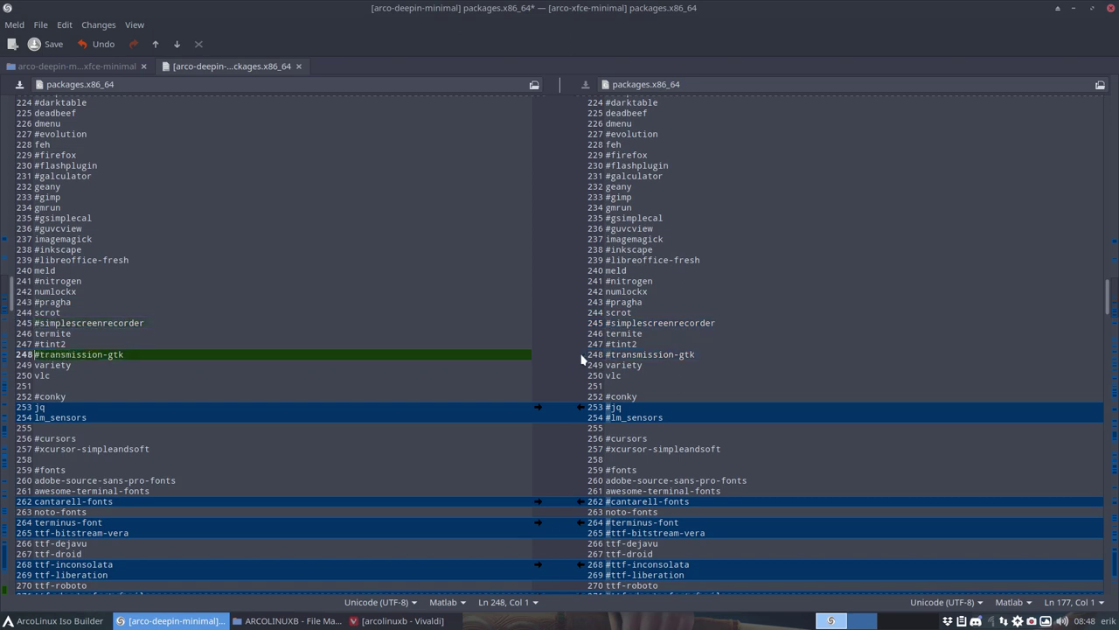
click(581, 406)
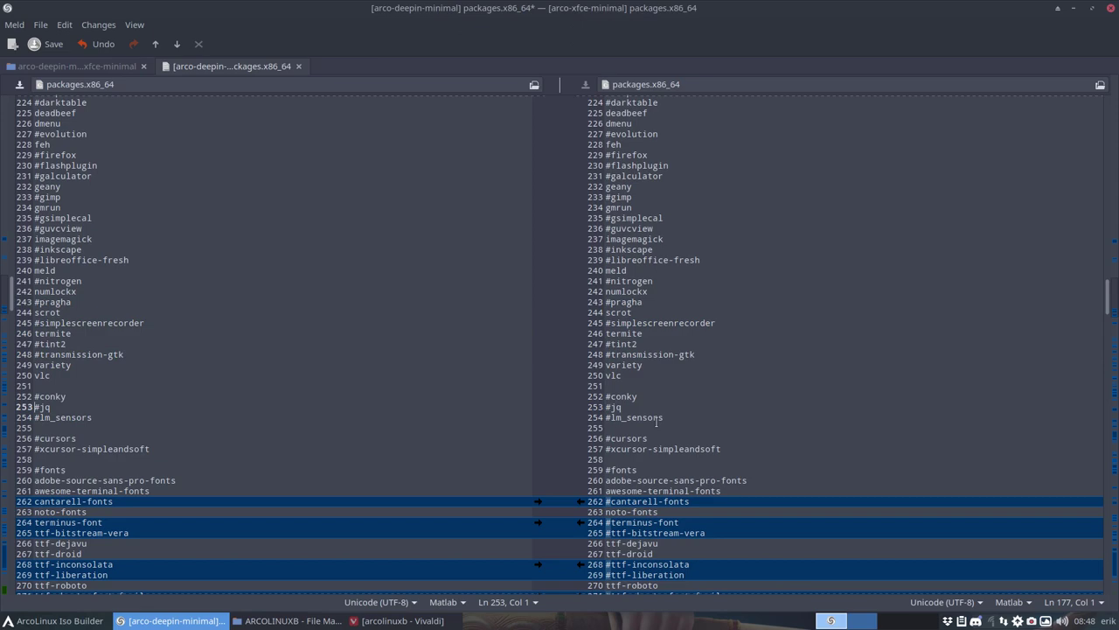
drag(657, 421, 593, 407)
Copy the commented-out cantarell-fonts, terminus-font, ttf-bitstream-vera, ttf-inconsolata, ttf-liberation and ttf-ubuntu-font-family lines from the Xfce package list into the Deepin list.
scroll(581, 397, down, 5)
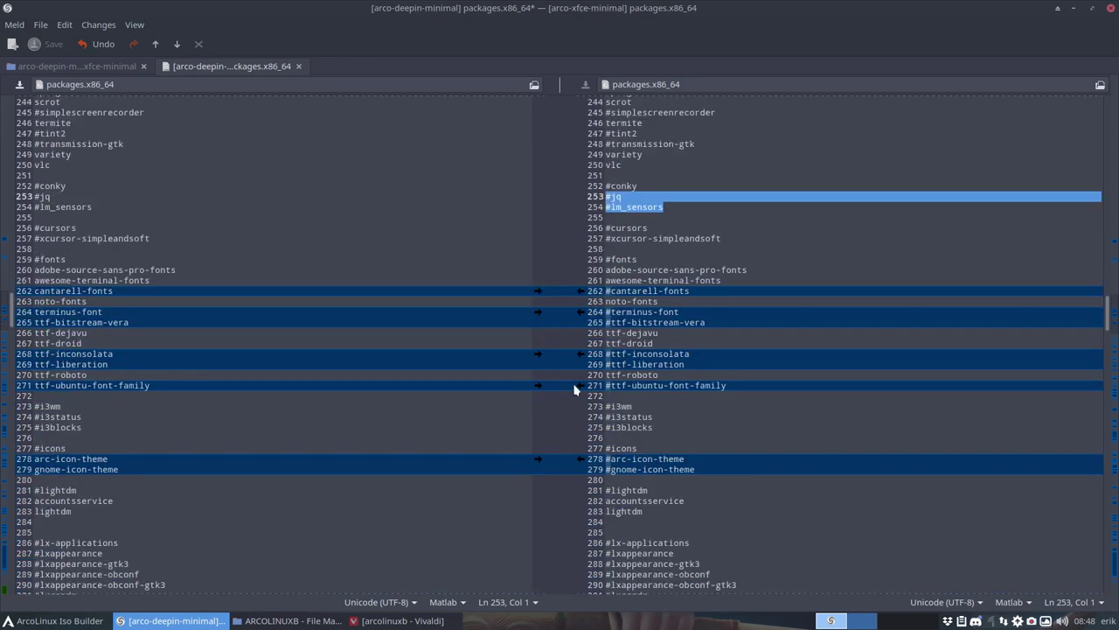
click(579, 290)
click(580, 312)
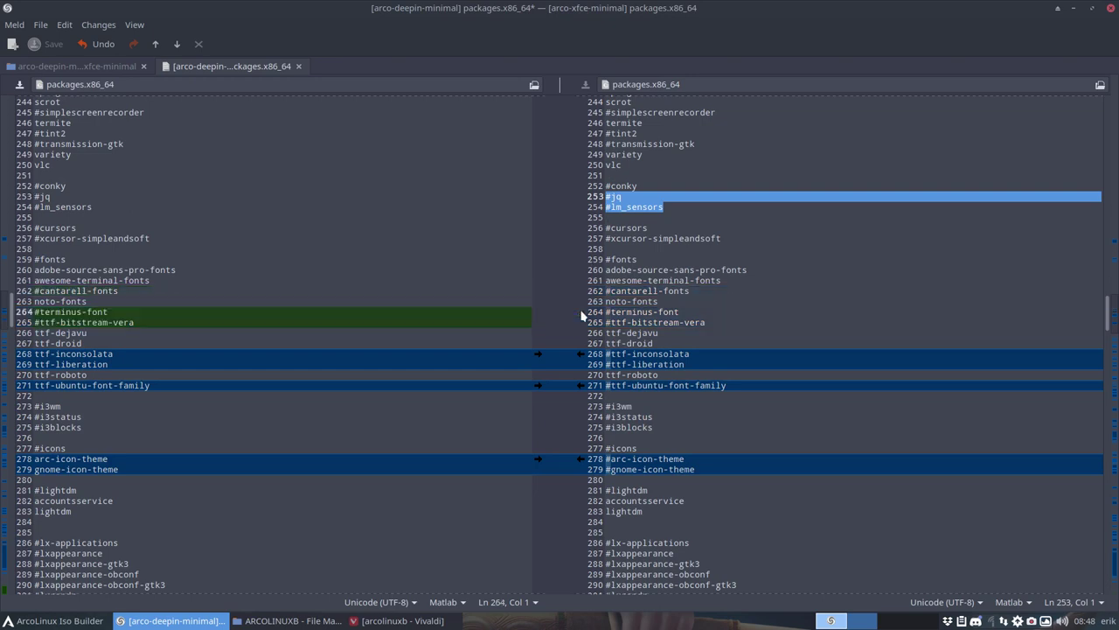
click(577, 354)
click(579, 385)
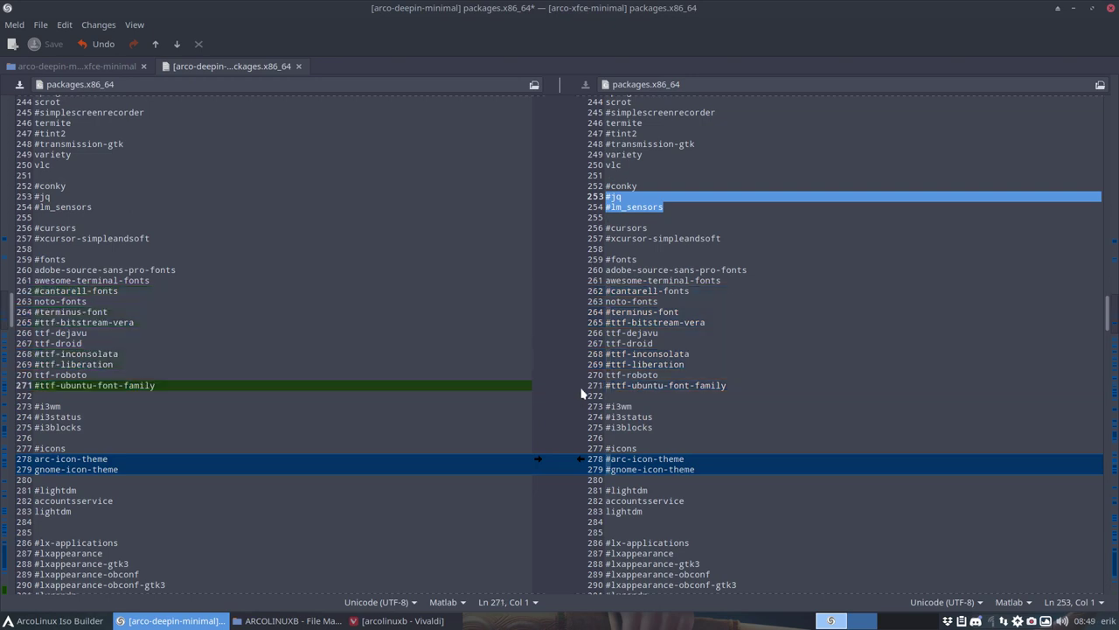
Copy the commented-out arc-icon-theme, gnome-icon-theme and adapta-gtk-theme lines from the Xfce package list into the Deepin list.
click(584, 460)
scroll(582, 464, down, 5)
scroll(582, 463, down, 5)
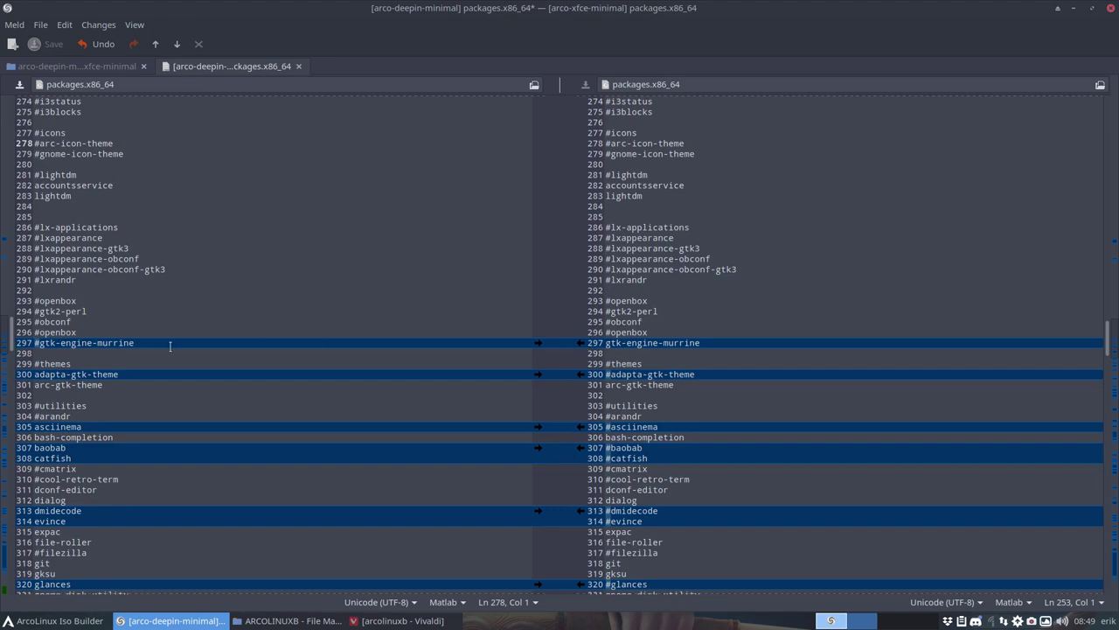
scroll(188, 359, down, 3)
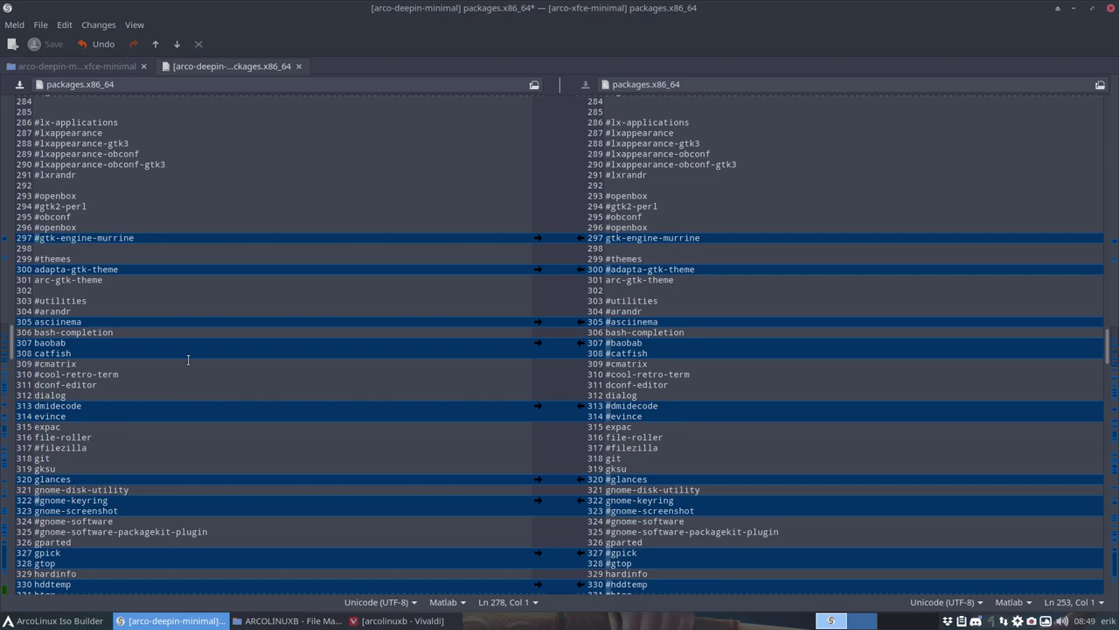
click(580, 269)
Copy the commented-out asciinema, baobab, catfish, dmidecode, evince and glances lines from the Xfce package list into the Deepin list.
scroll(575, 296, down, 2)
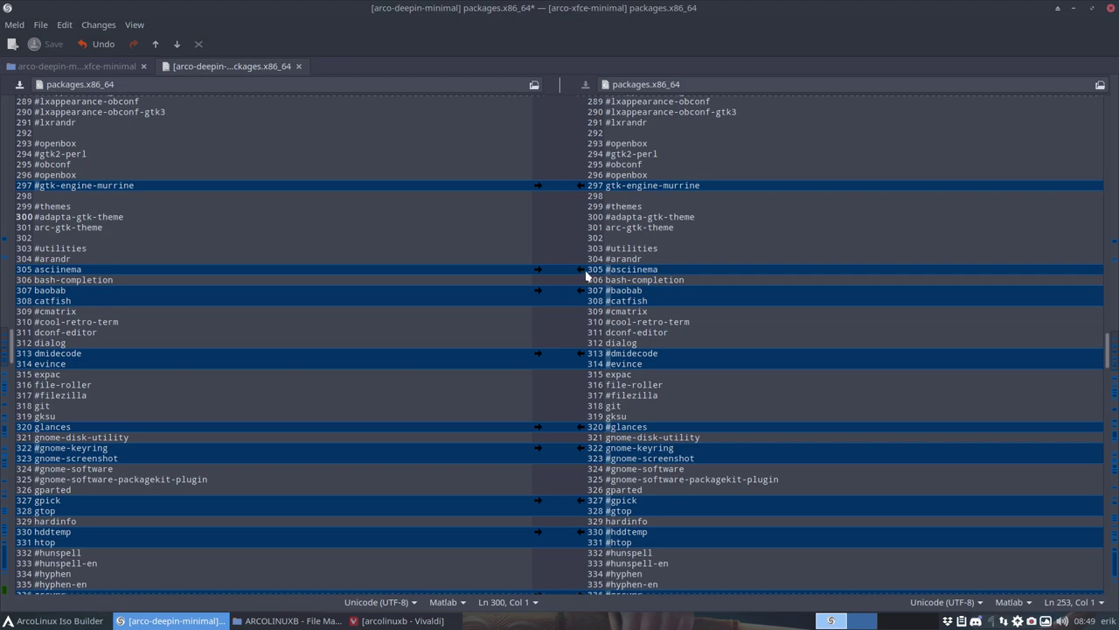
click(582, 271)
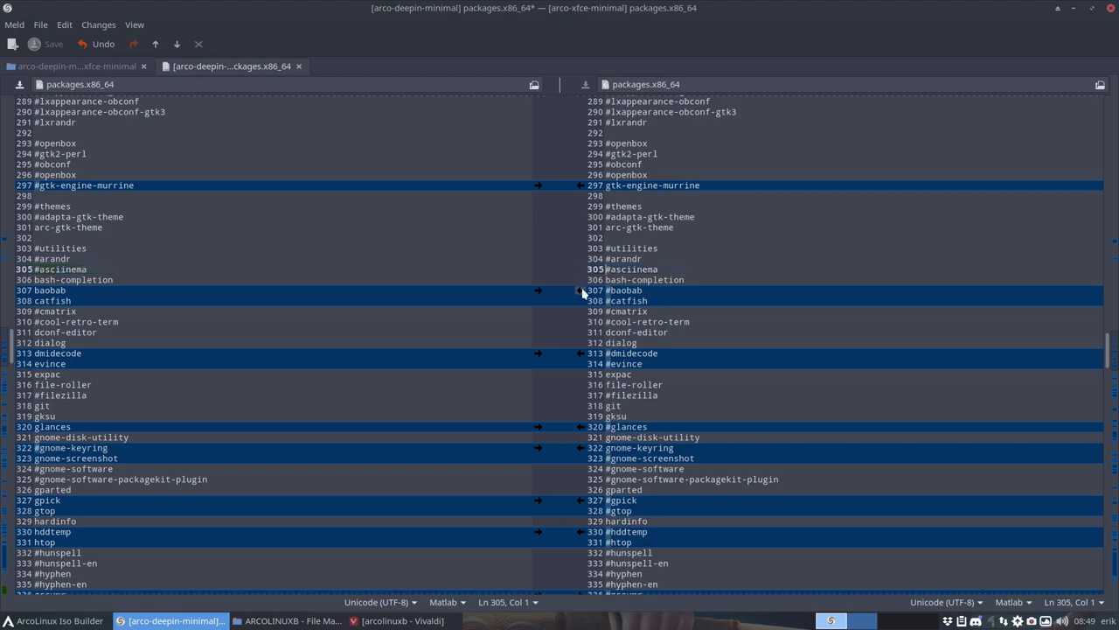
click(582, 290)
click(578, 354)
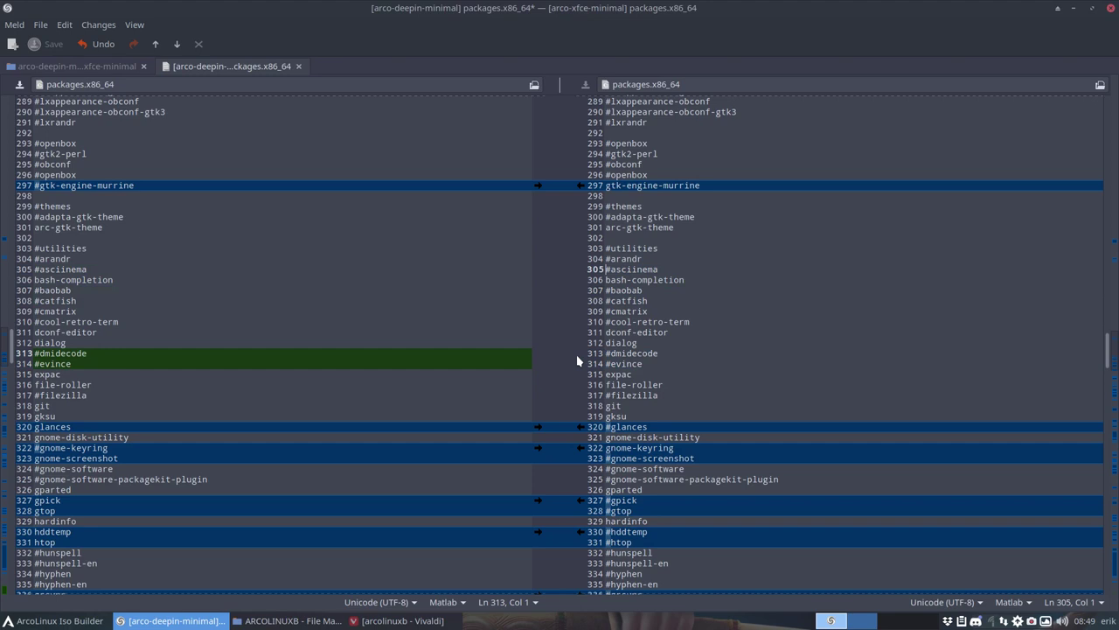
click(581, 427)
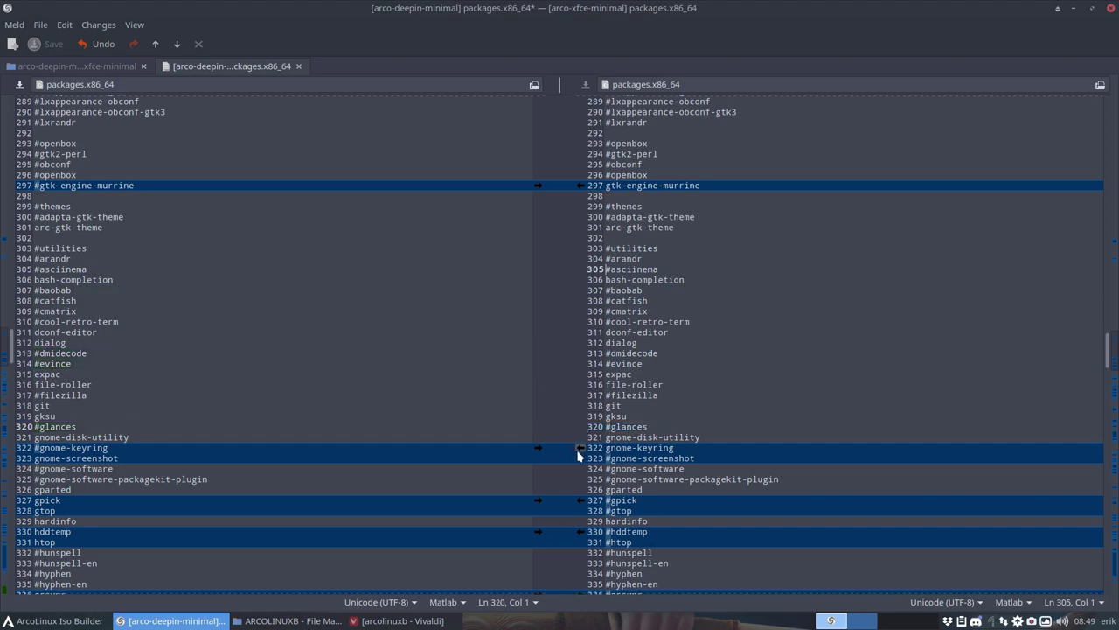
Comment out only gnome-screenshot with # in the Deepin package list, leaving the gnome-keyring line as it is.
click(123, 458)
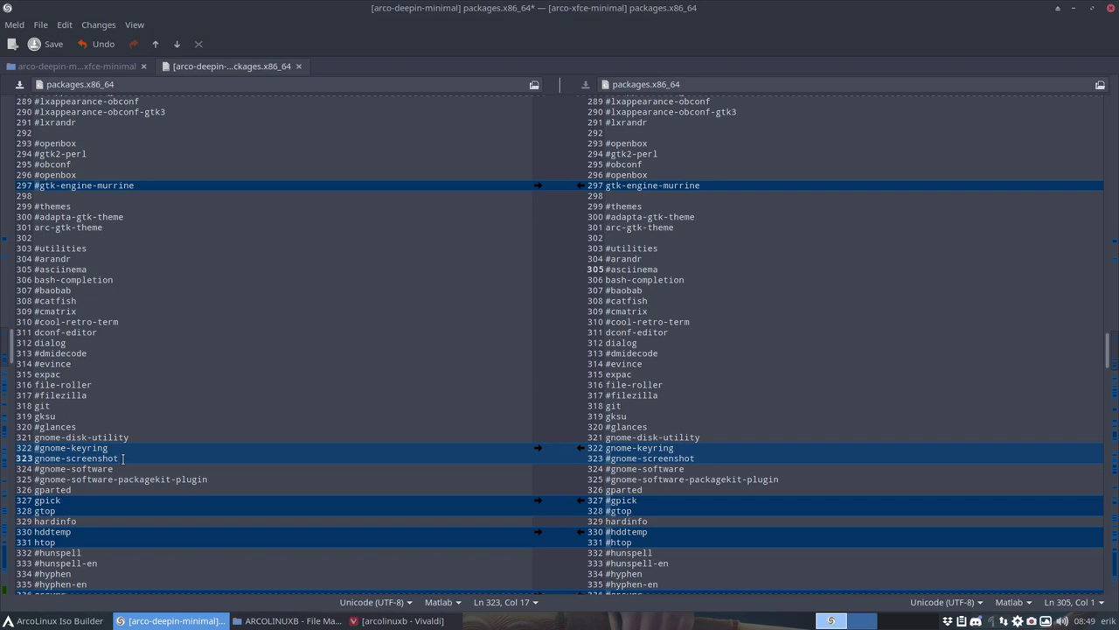
click(35, 459)
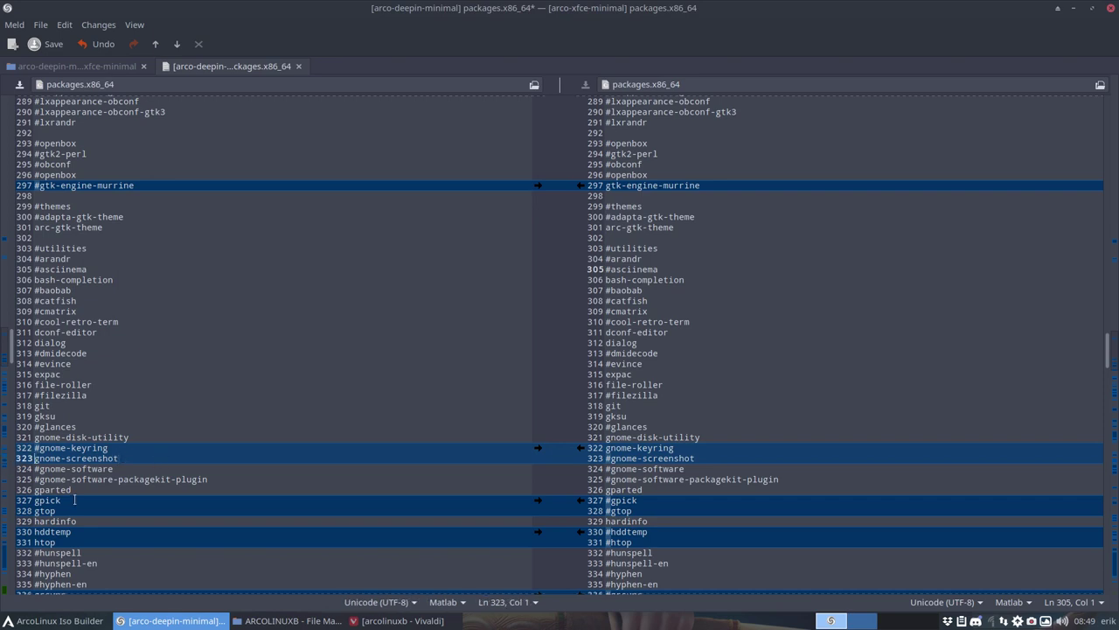
text(#)
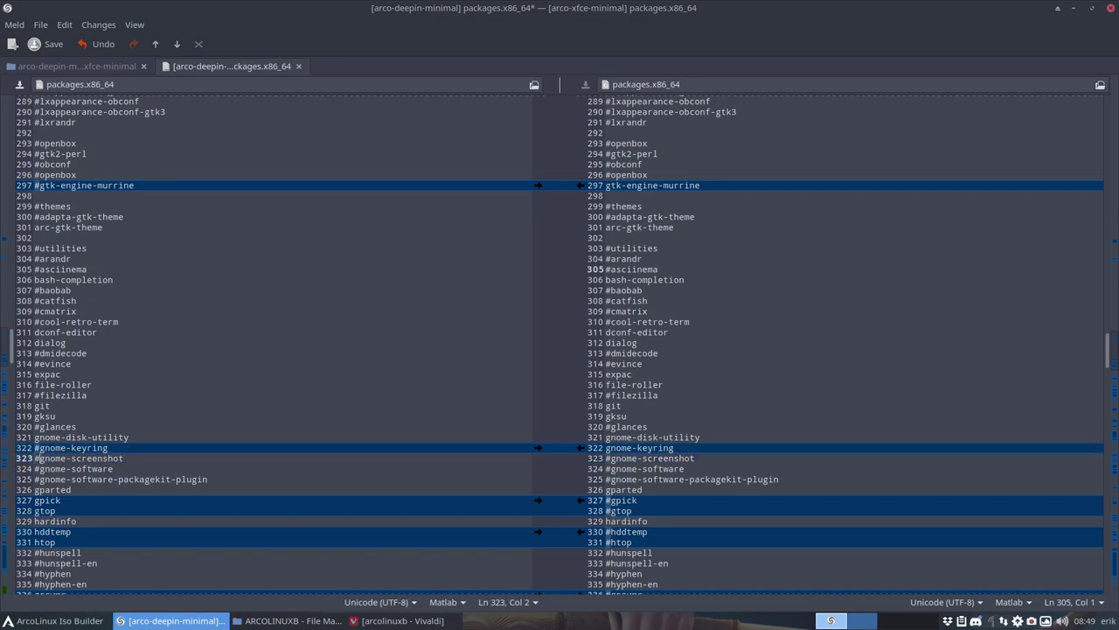
Copy the commented-out gpick, gtop, hddtemp, htop and grsync lines from the Xfce package list into the Deepin list.
scroll(223, 378, down, 5)
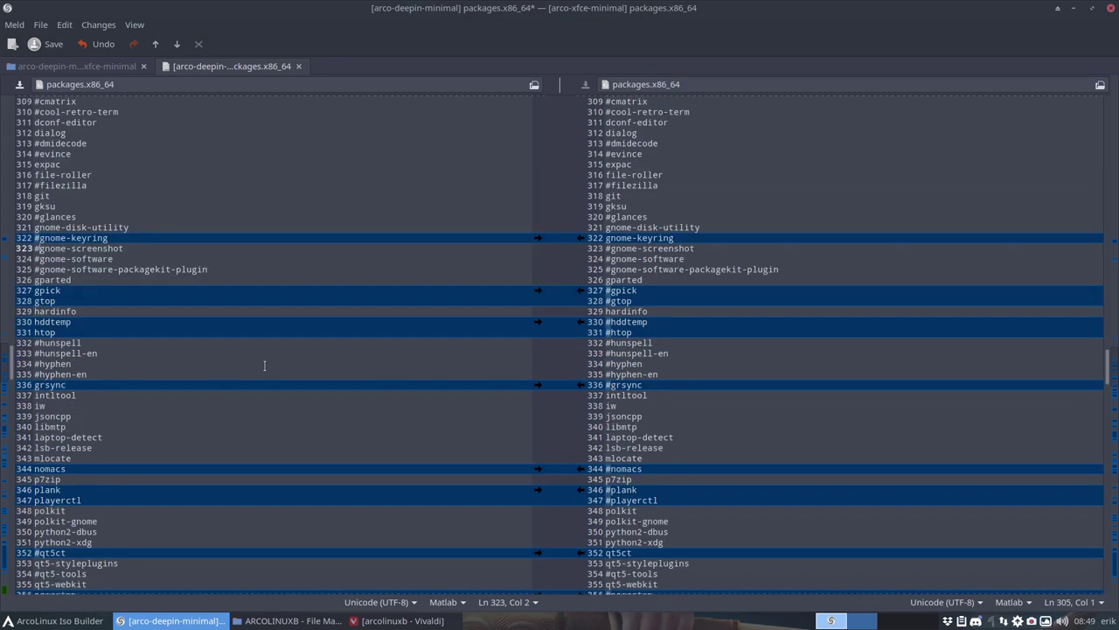
click(578, 294)
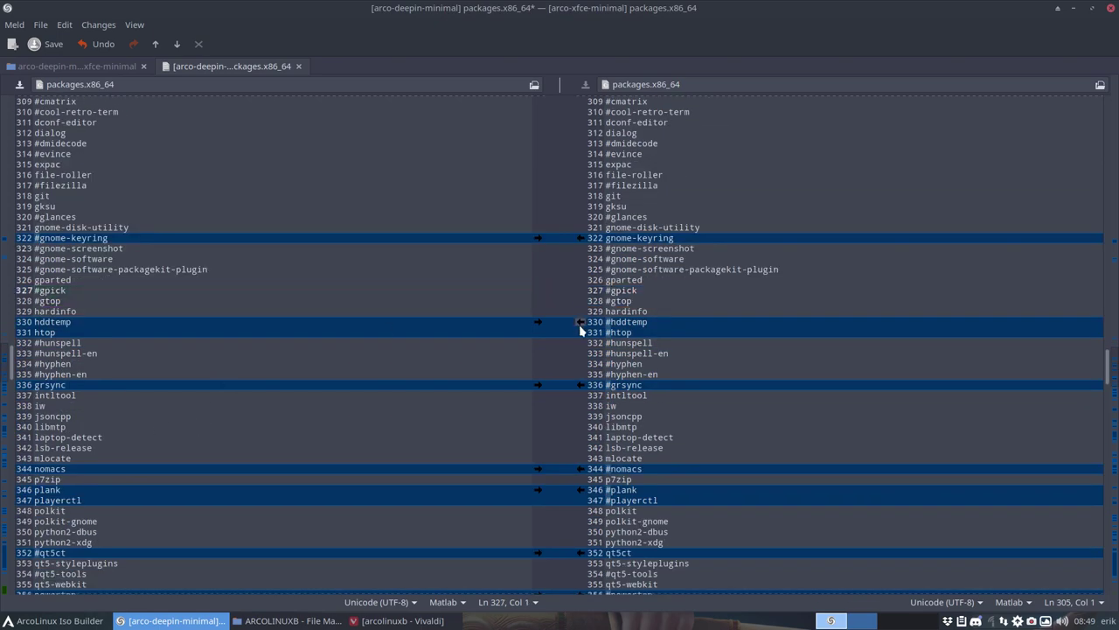
click(580, 327)
click(577, 387)
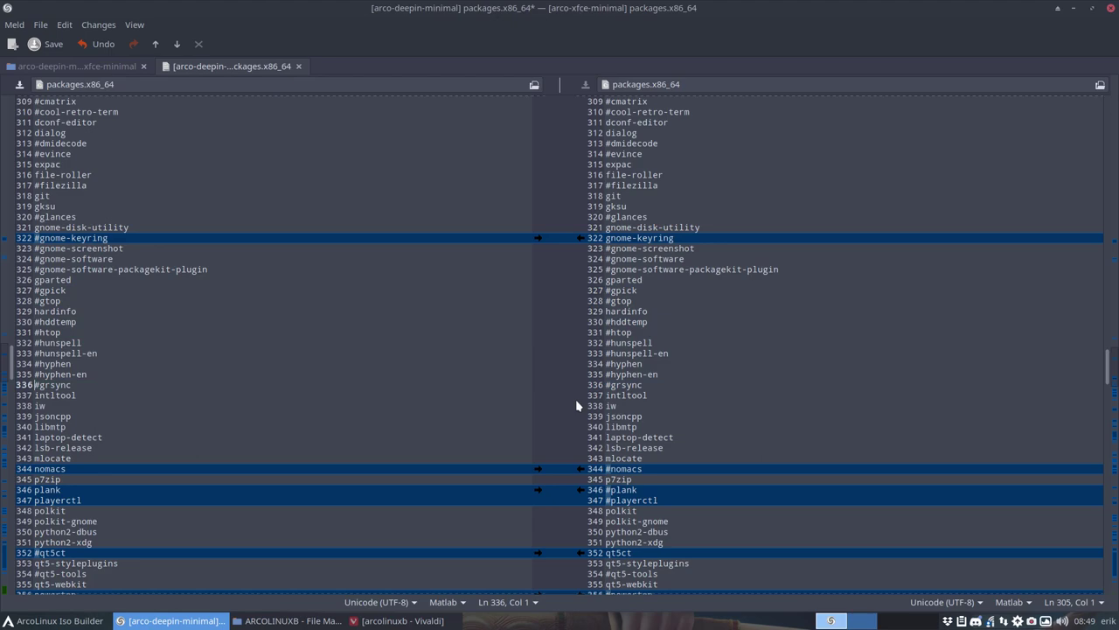
Copy the commented-out nomacs, plank, playerctl and powertop lines from the Xfce package list into the Deepin list, skipping qt5ct.
scroll(575, 396, down, 4)
click(579, 312)
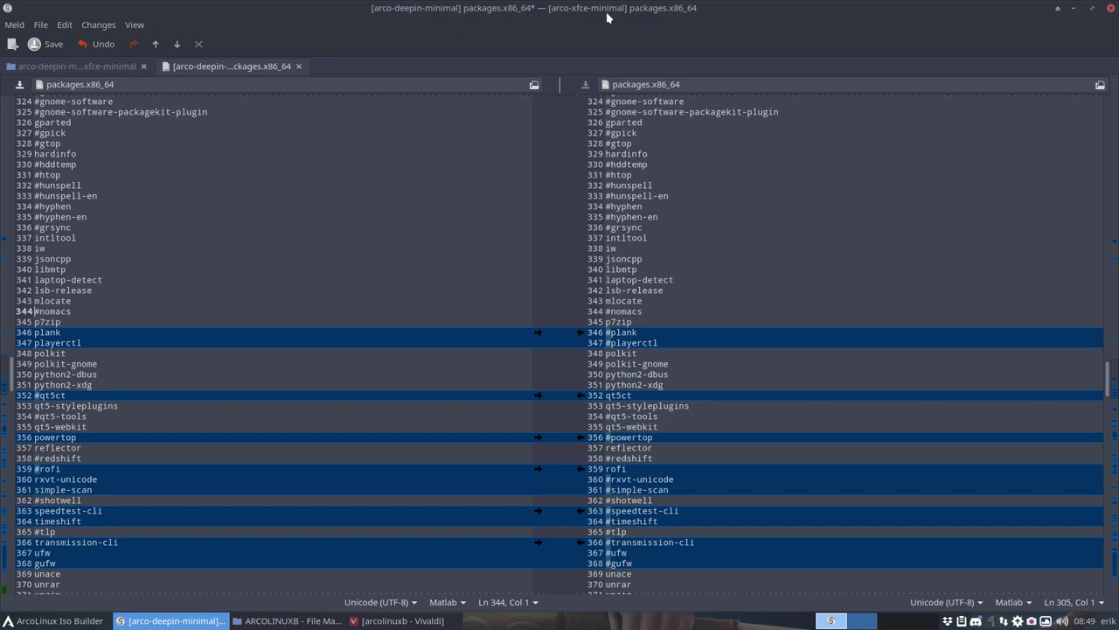
click(580, 332)
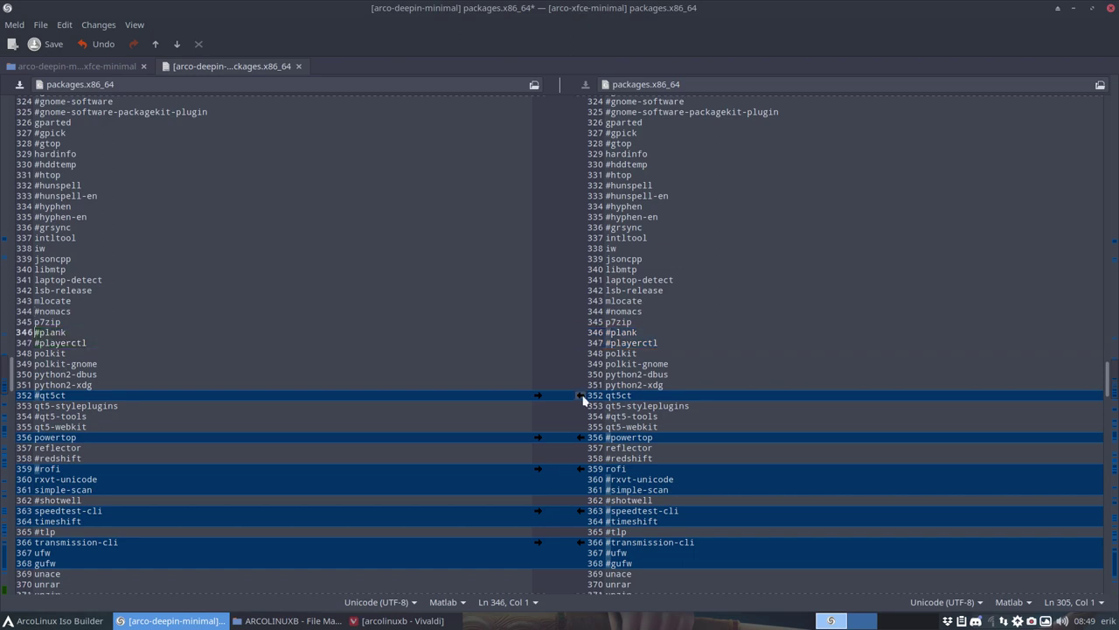
click(74, 394)
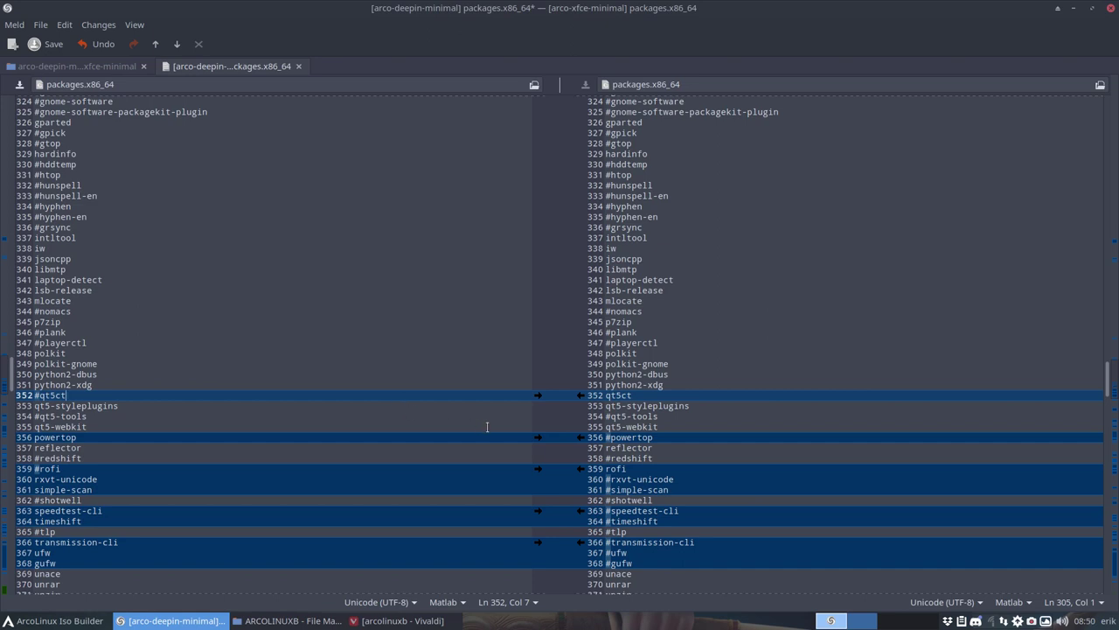
scroll(516, 402, down, 2)
click(579, 387)
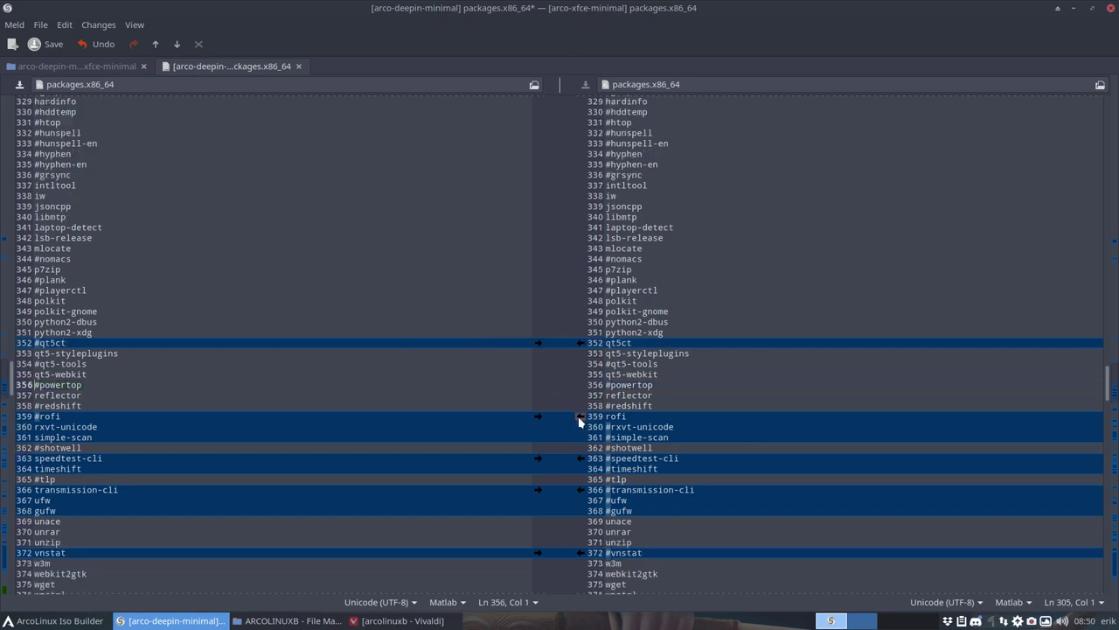
Comment out rxvt-unicode and simple-scan with # in the Deepin package list, without changing the rofi line above them.
click(32, 427)
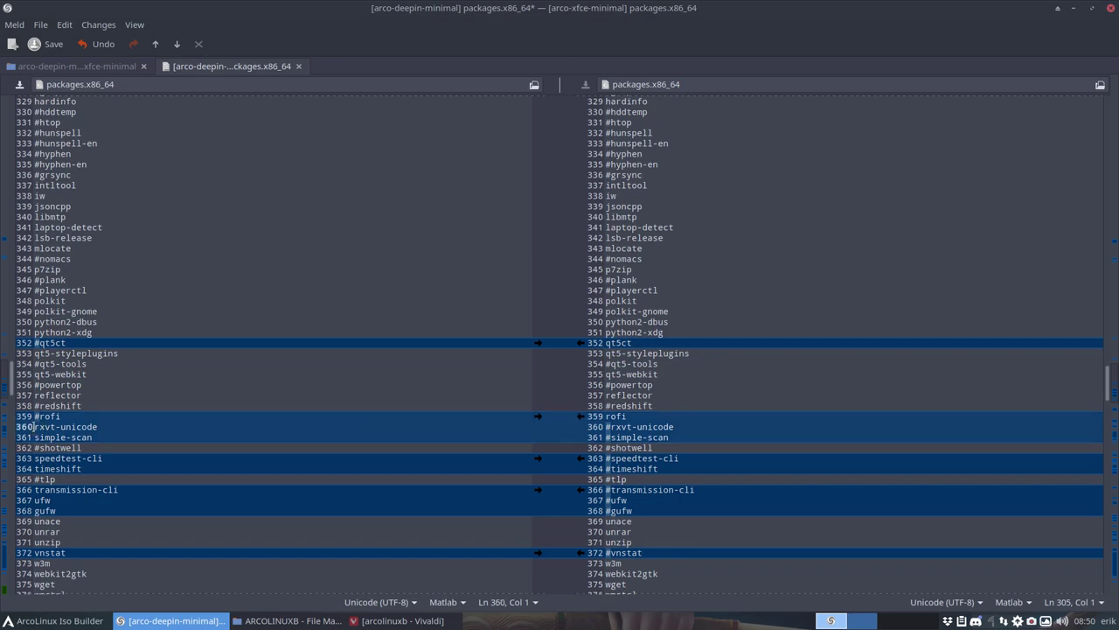
text(#)
click(33, 437)
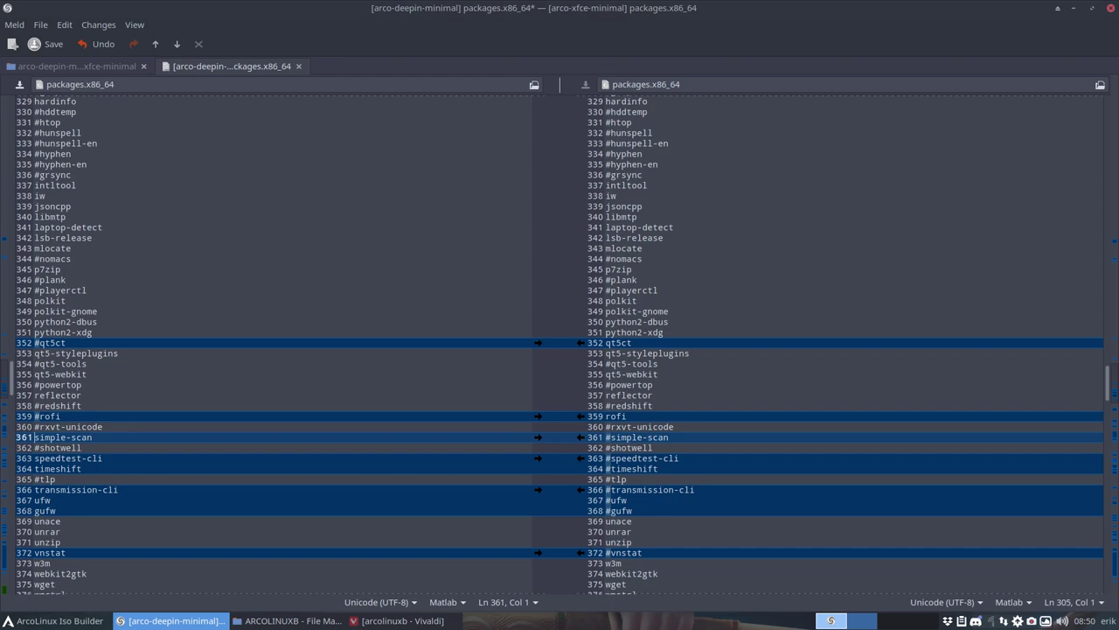
text(#)
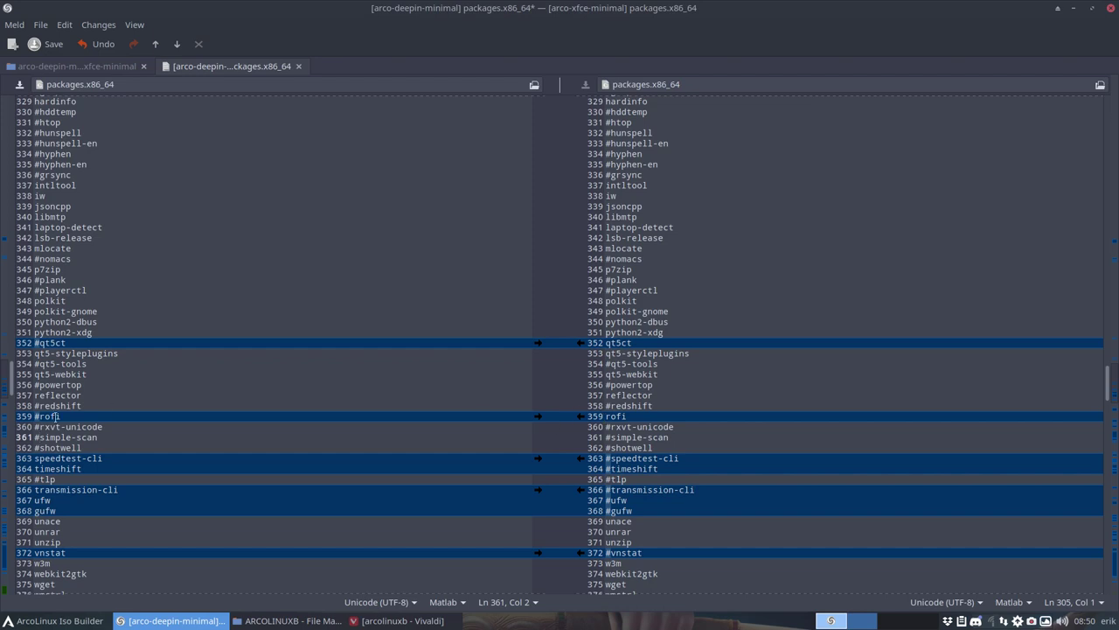
Replace the speedtest-cli, timeshift, transmission-cli, ufw, gufw, vnstat, zsh, zsh-completions and zsh-syntax-highlighting lines in the Deepin list with the commented-out Xfce versions.
scroll(468, 490, down, 5)
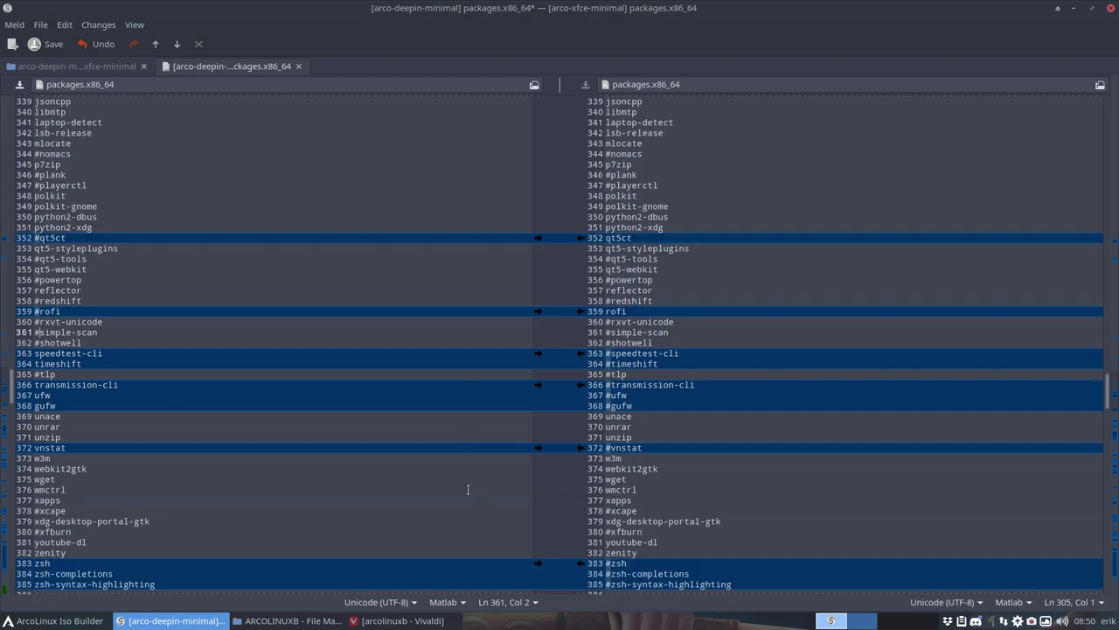
click(579, 301)
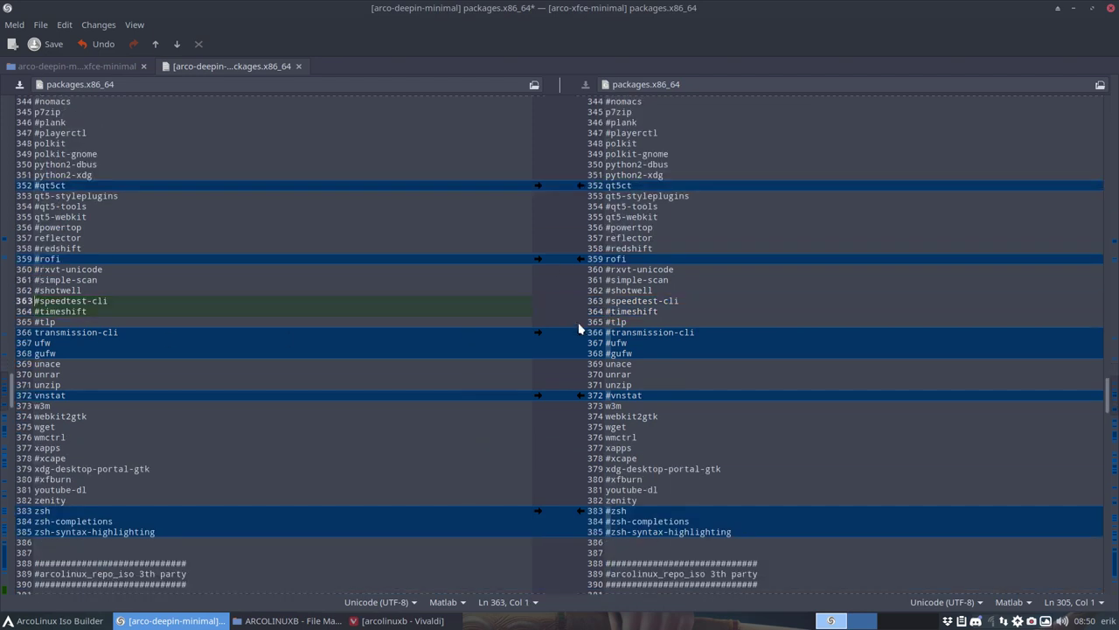
click(580, 332)
click(579, 395)
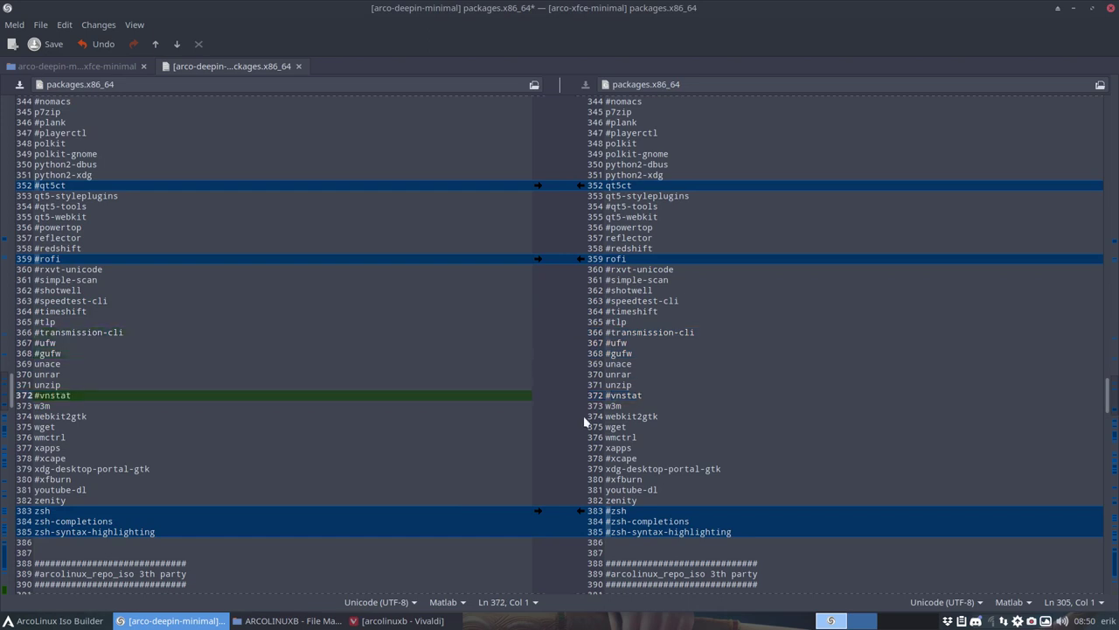
click(580, 514)
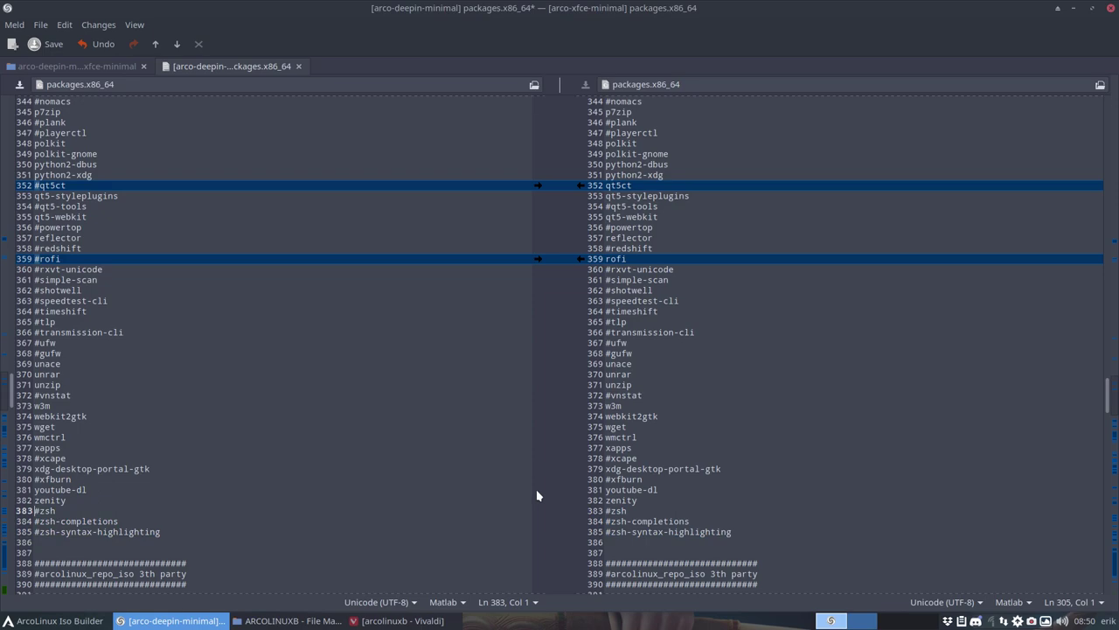
Review the already merged part of both package lists for remaining differences, from the zsh lines up to the file header.
scroll(537, 494, up, 5)
scroll(537, 495, up, 10)
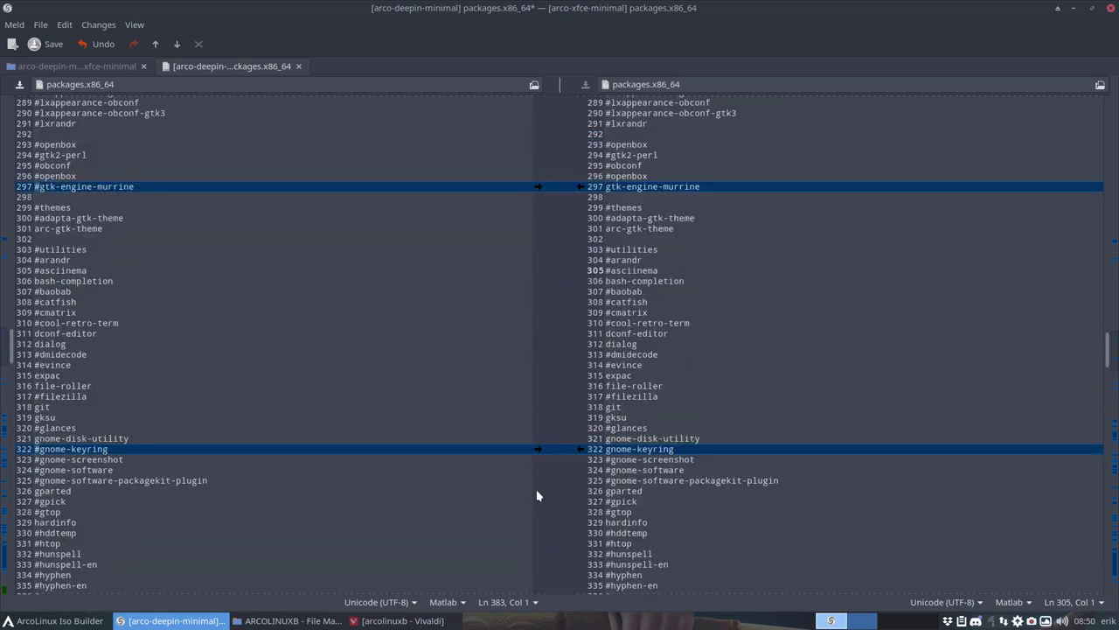
scroll(537, 495, up, 8)
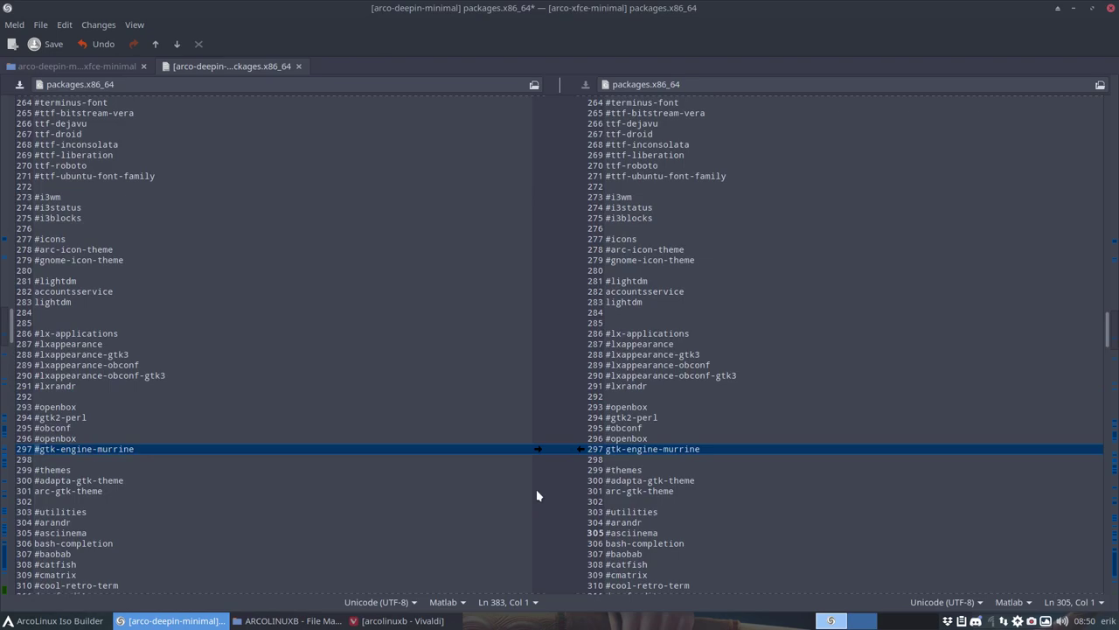
scroll(537, 495, up, 20)
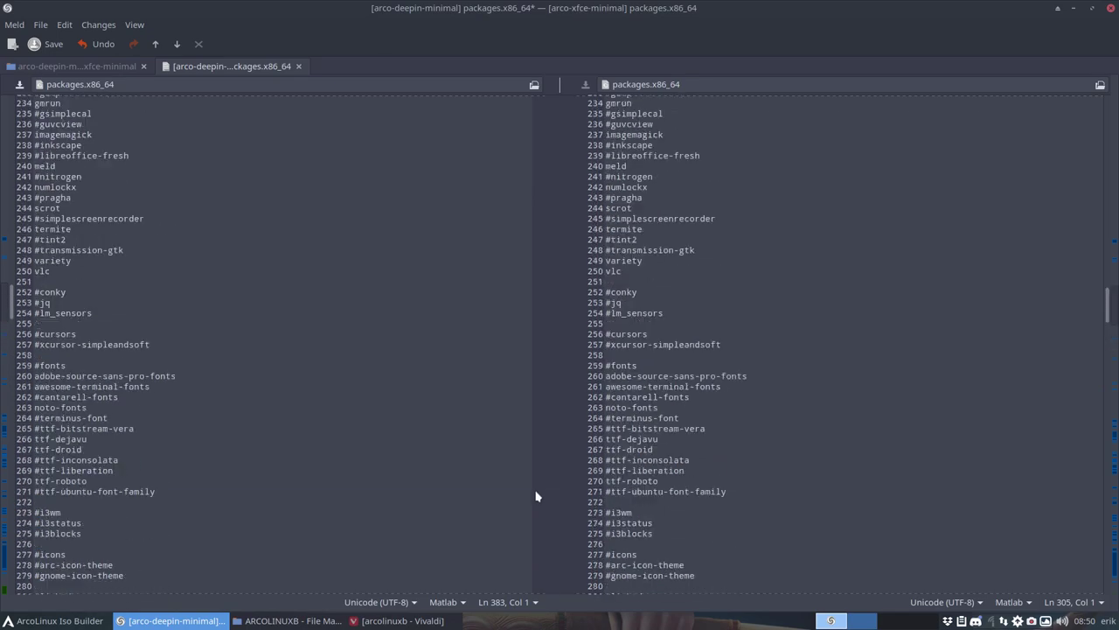
scroll(537, 496, up, 20)
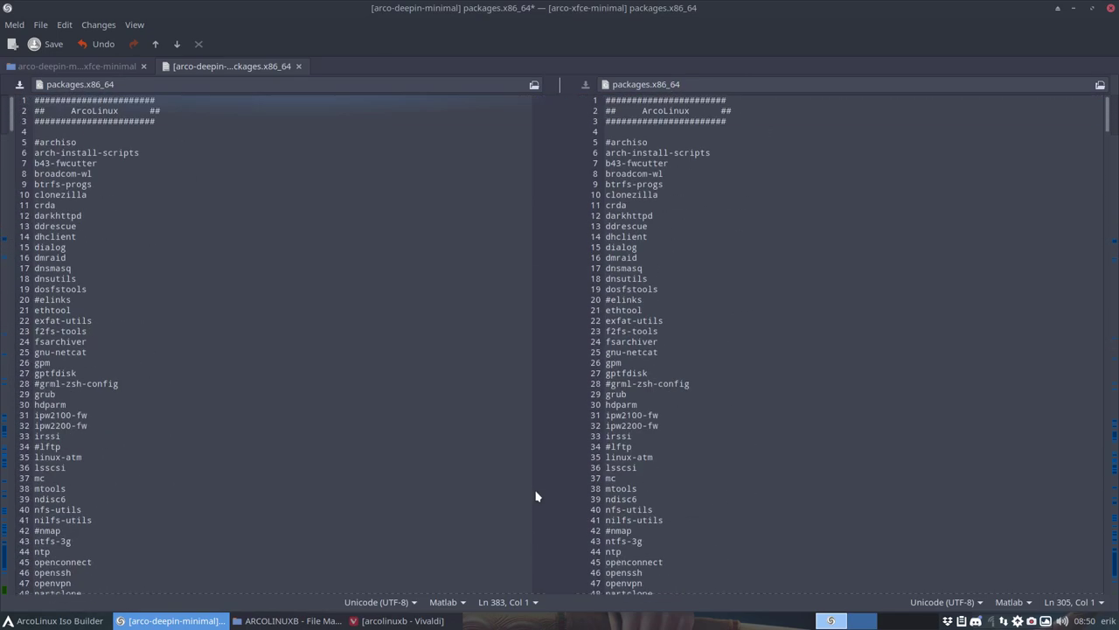
scroll(536, 492, down, 20)
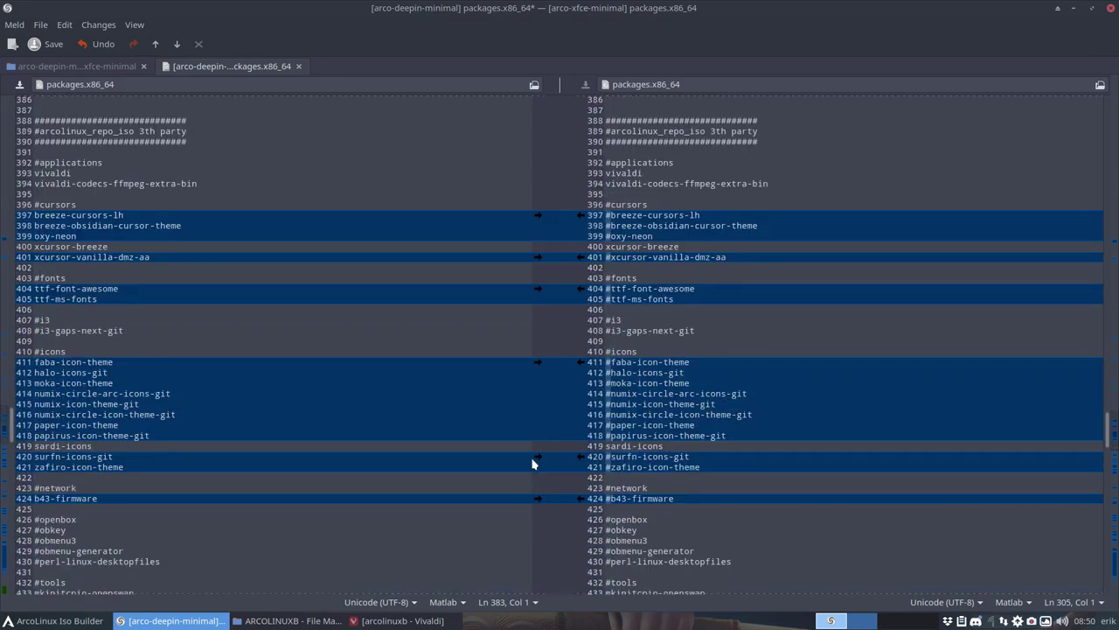
scroll(535, 420, up, 10)
scroll(536, 378, down, 5)
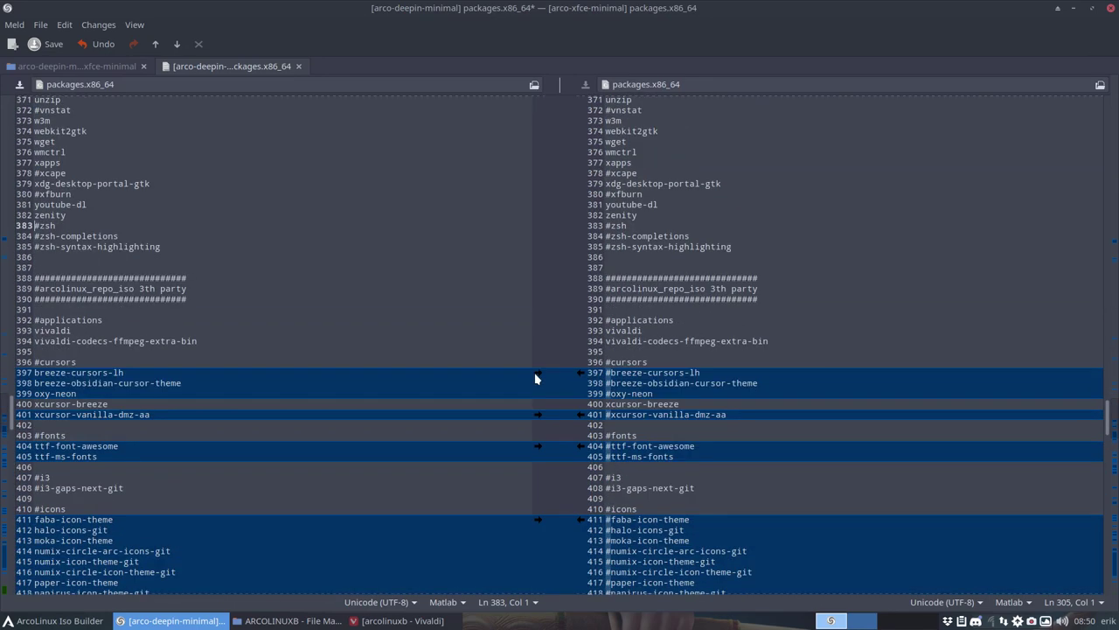
Copy the commented-out breeze-cursors-lh, breeze-obsidian-cursor-theme, oxy-neon and xcursor-vanilla-dmz-aa cursor lines from the Xfce package list into the Deepin list.
click(580, 376)
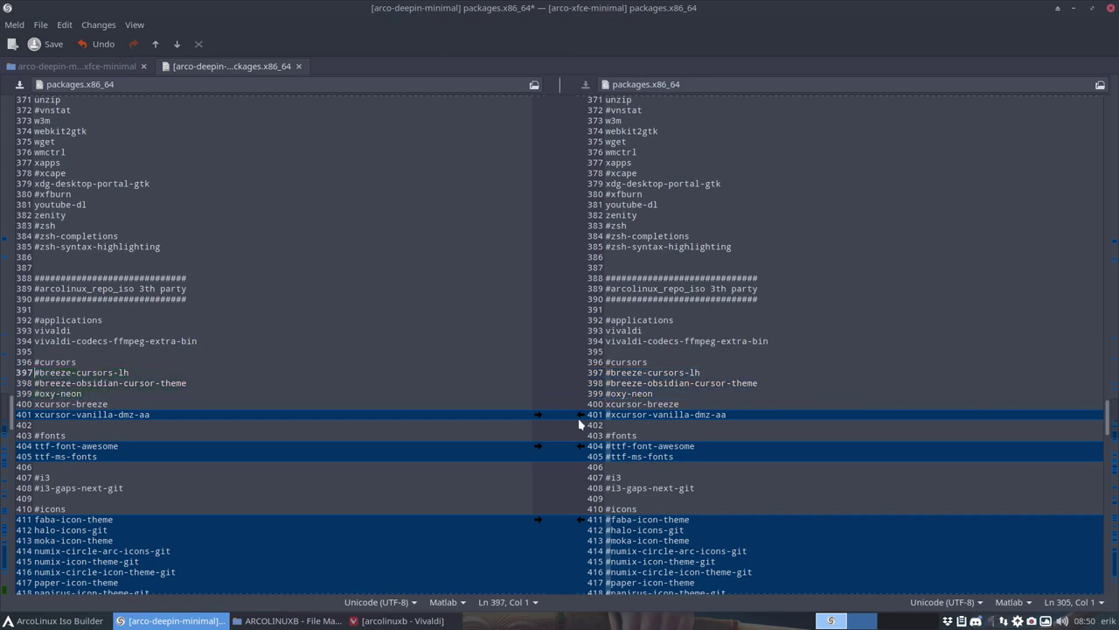
click(579, 417)
key(alt+Down)
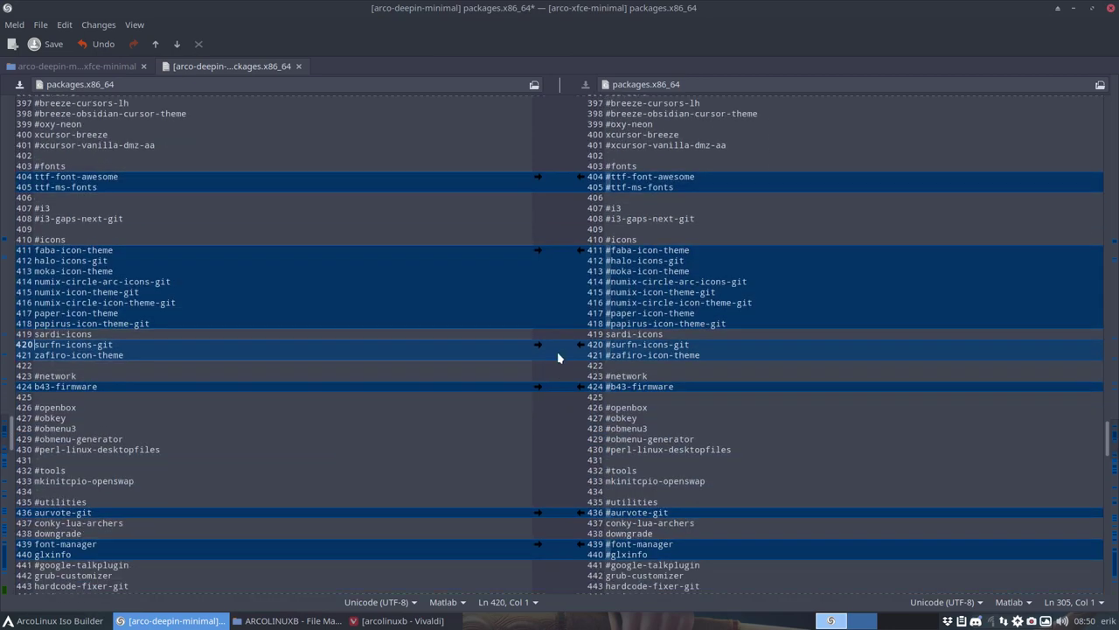
Copy the commented-out ttf-font-awesome, ttf-ms-fonts and differing icon theme lines, from faba-icon-theme through zafiro-icon-theme, from the Xfce list into the Deepin list.
click(581, 177)
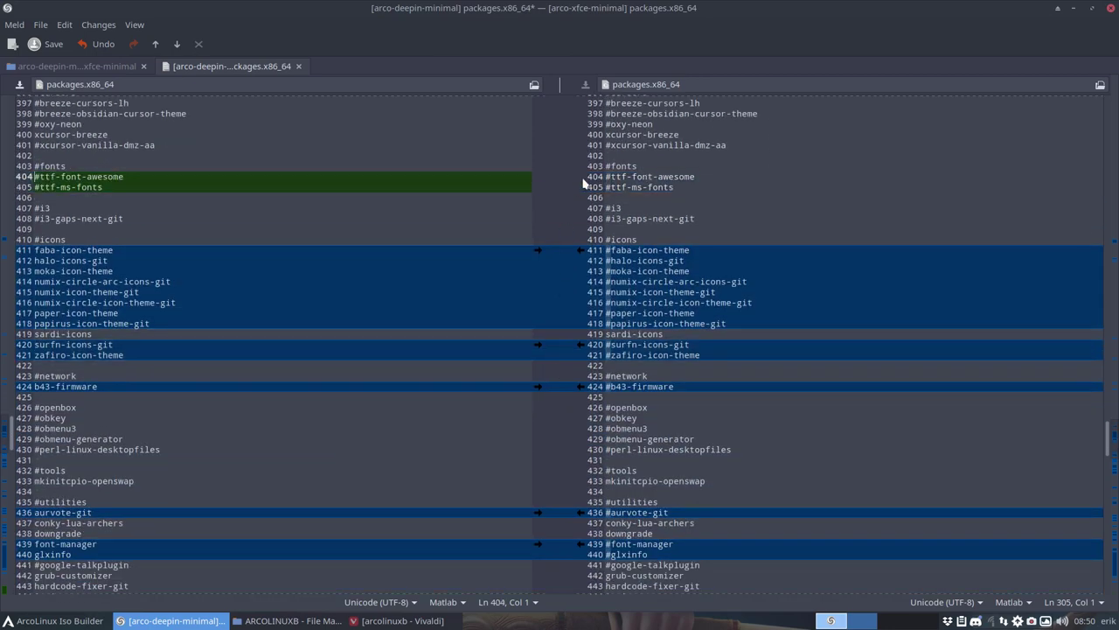
click(580, 251)
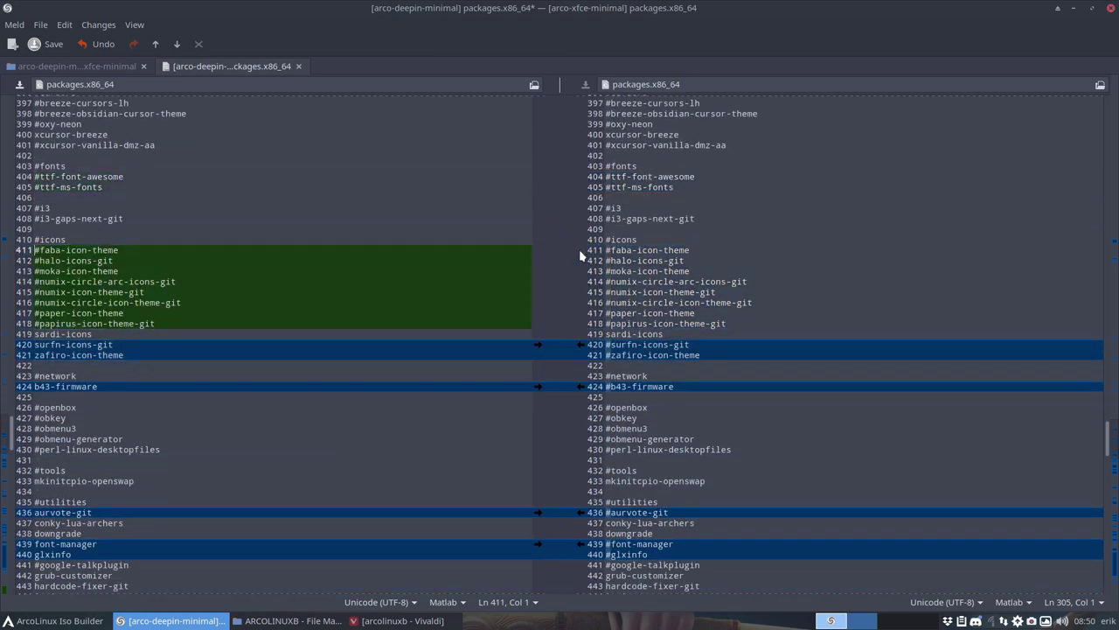
click(581, 347)
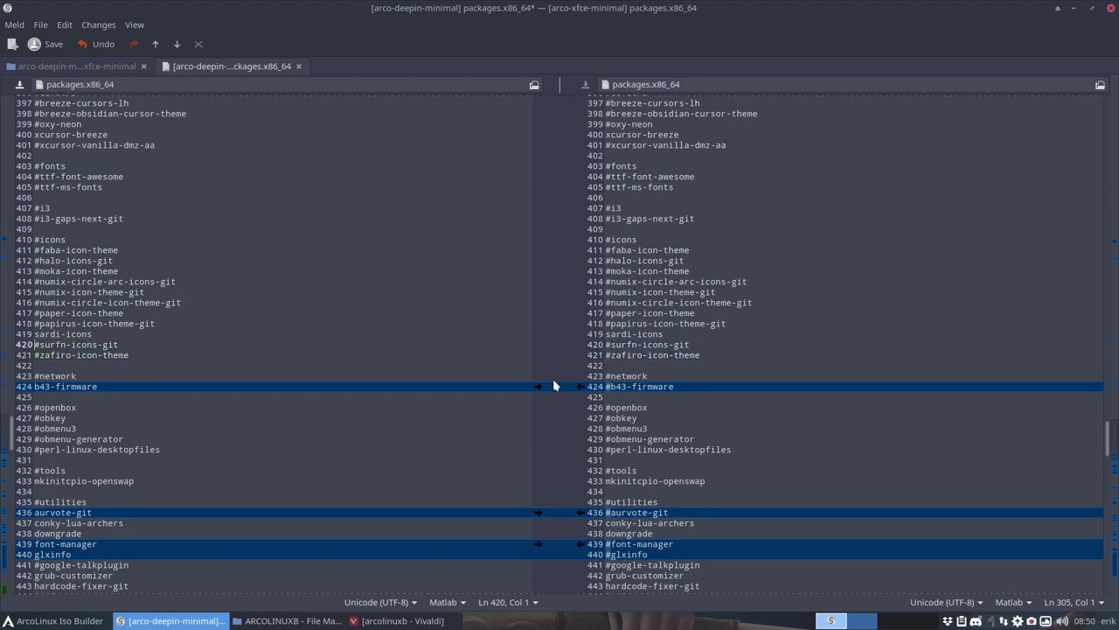
key(alt+Down)
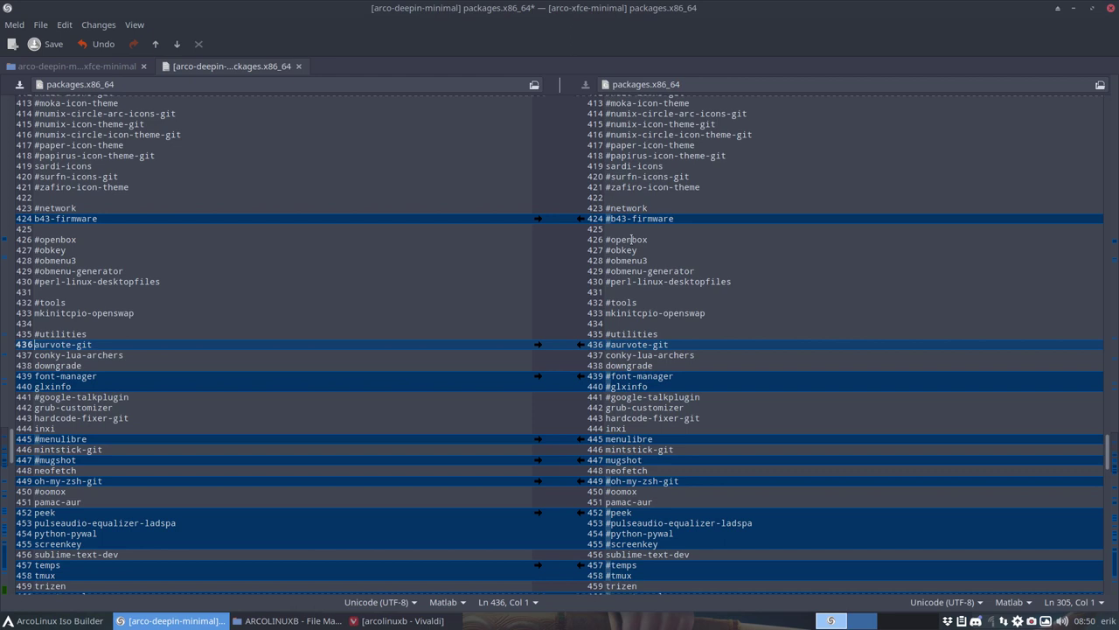
Copy the commented-out b43-firmware, aurvote-git, font-manager and glxinfo lines from the Xfce package list into the Deepin list.
click(576, 219)
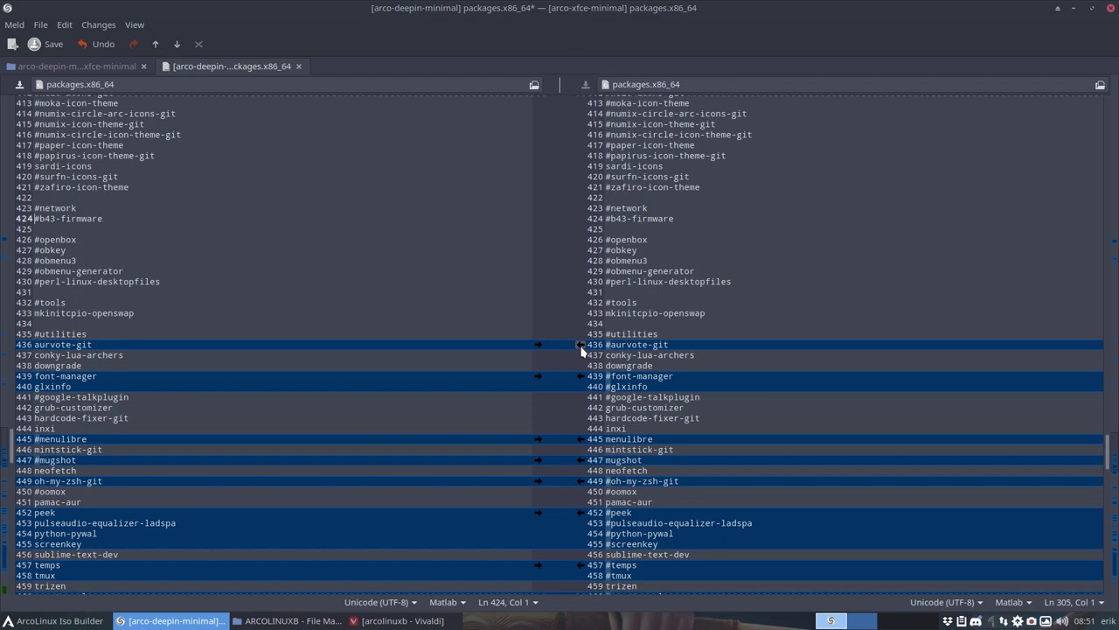
click(580, 345)
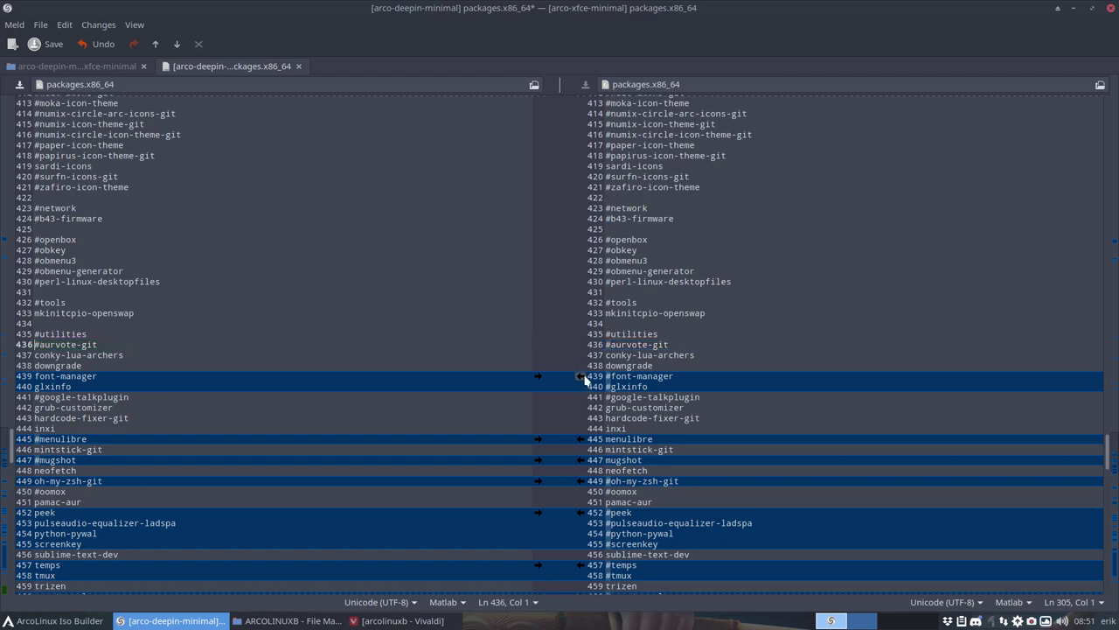
click(581, 377)
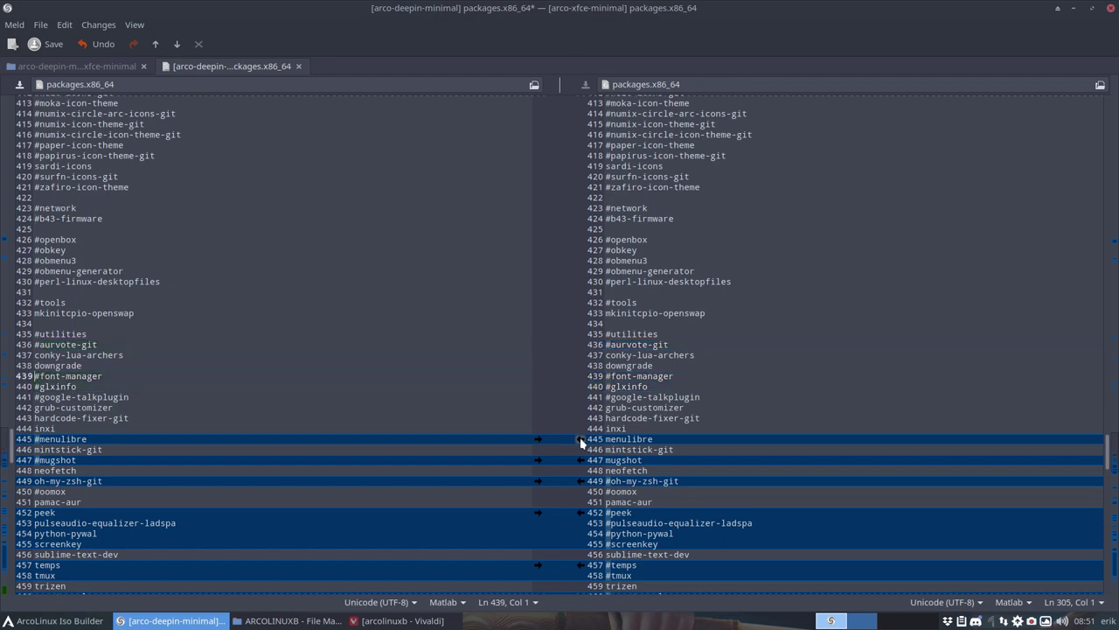
Replace the oh-my-zsh-git, peek through screenkey, temps, tmux, urxvt-perls, urxvt-resize-font-git and wttr lines in the Deepin list with the commented-out Xfce versions.
scroll(581, 441, down, 3)
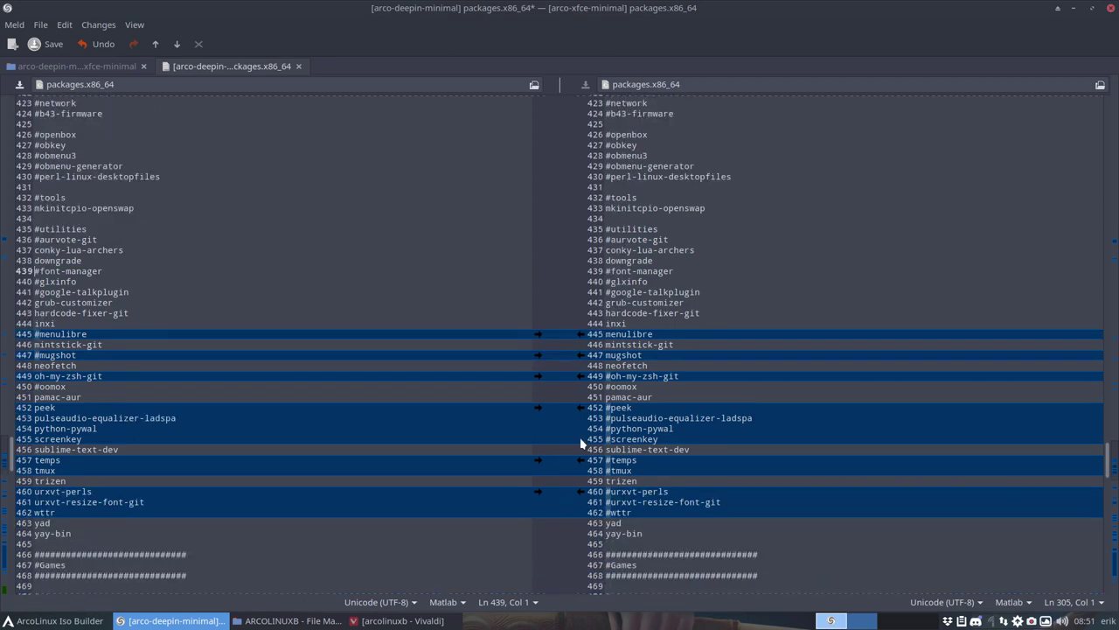
click(99, 333)
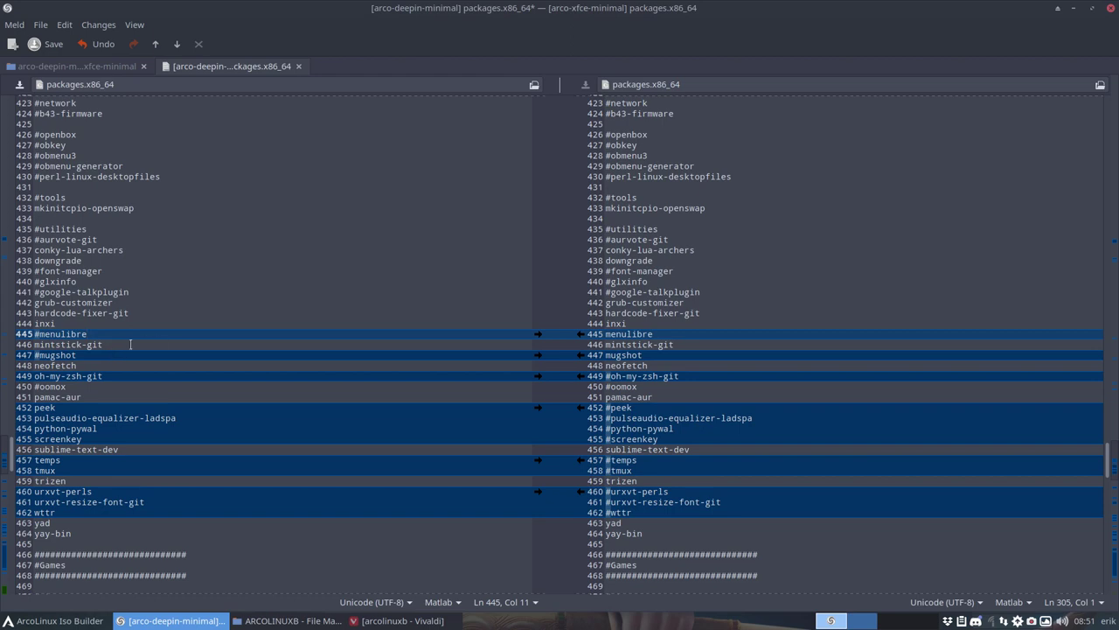
click(94, 355)
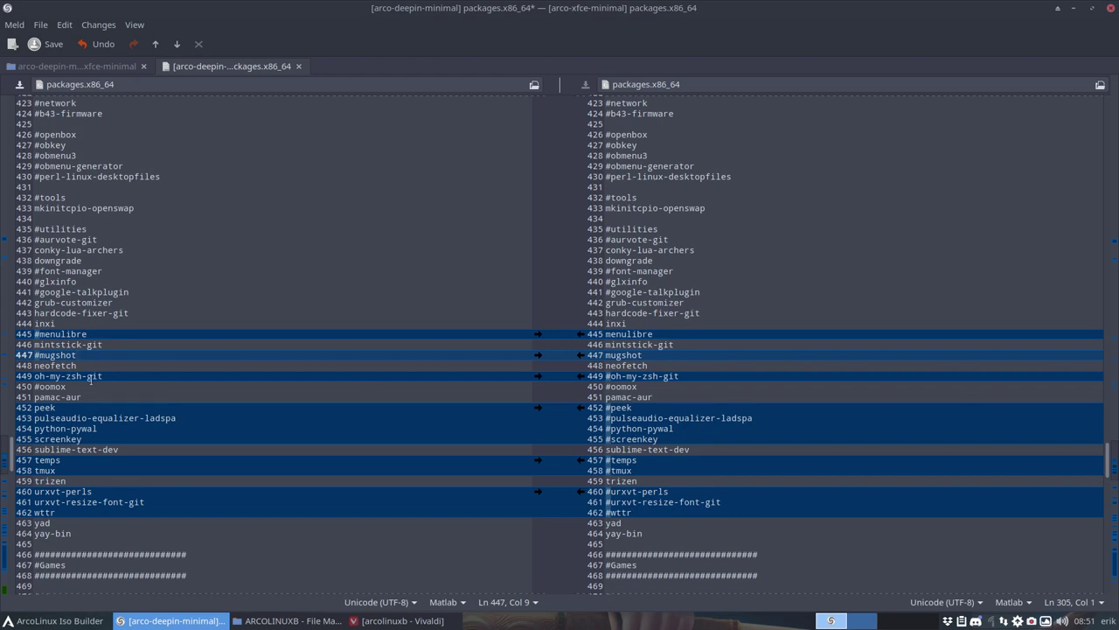
click(581, 376)
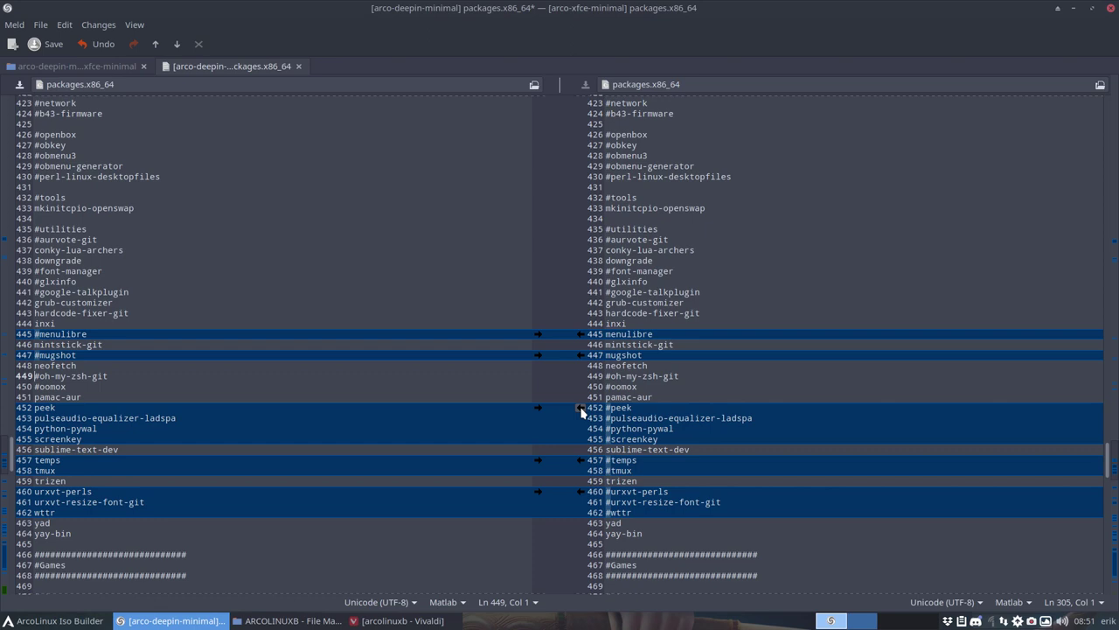
click(580, 409)
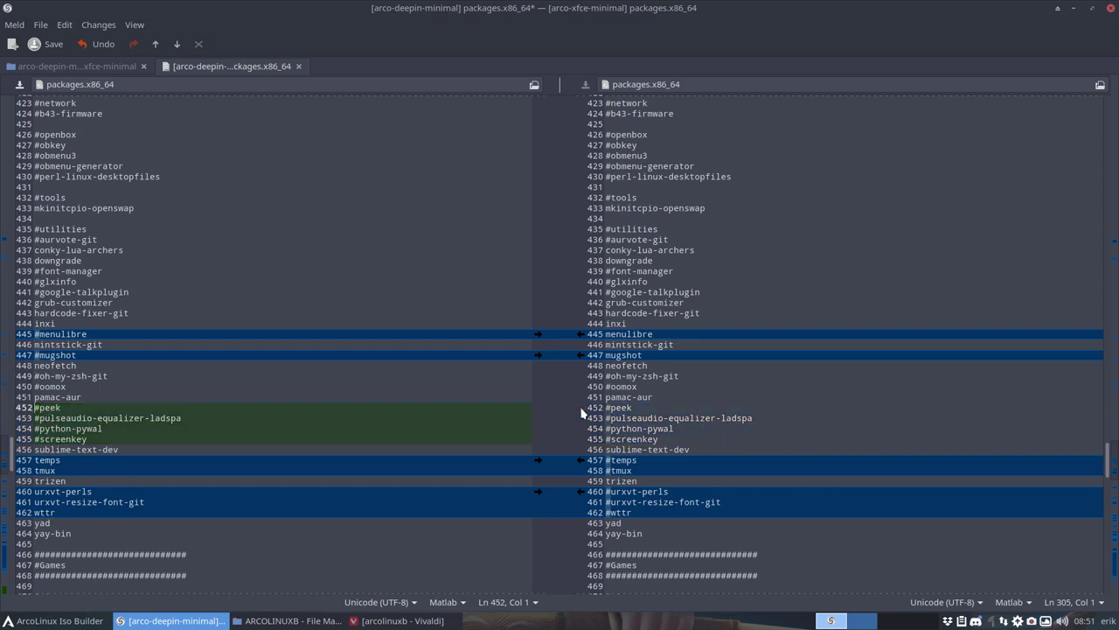
click(581, 461)
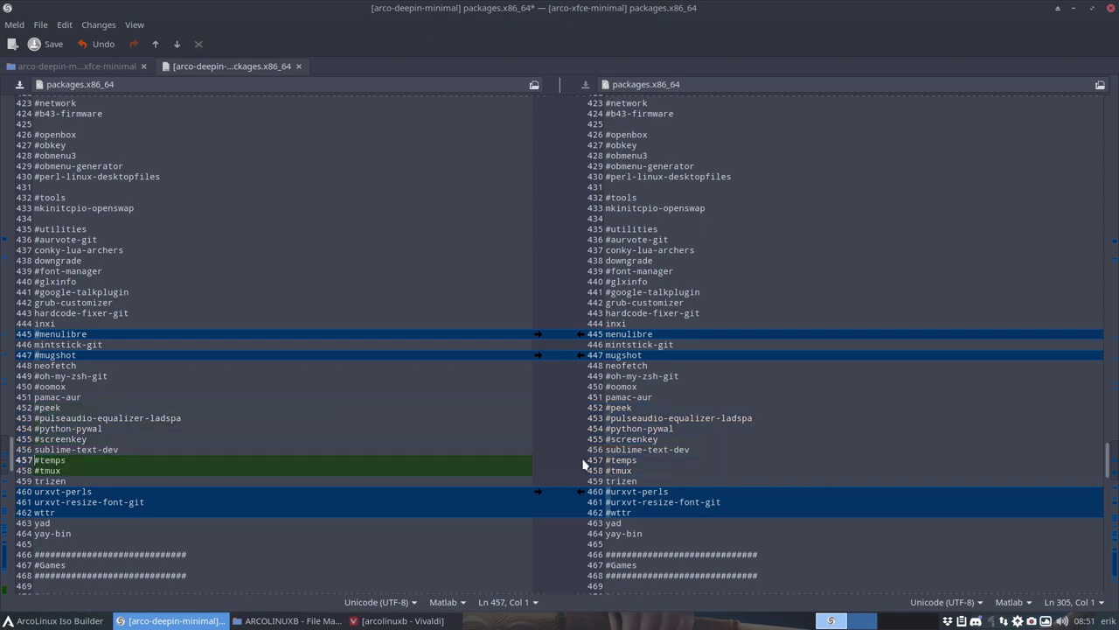
click(581, 492)
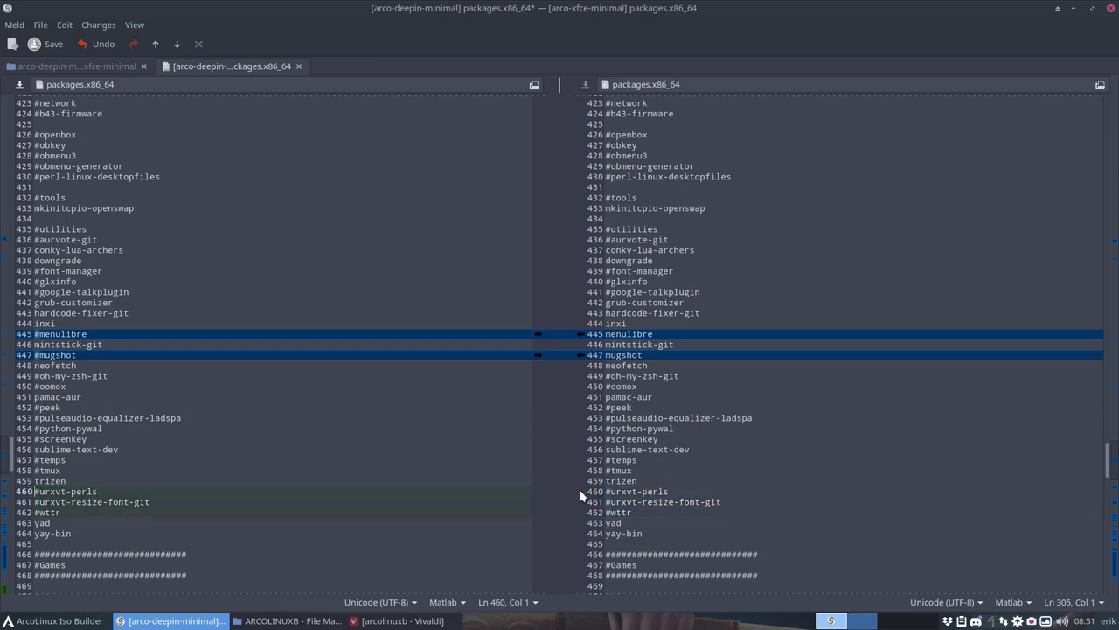
Review the remaining differences around menulibre, mugshot, qt5ct and rofi, and those in the arcolinux_repo section.
scroll(580, 496, up, 2)
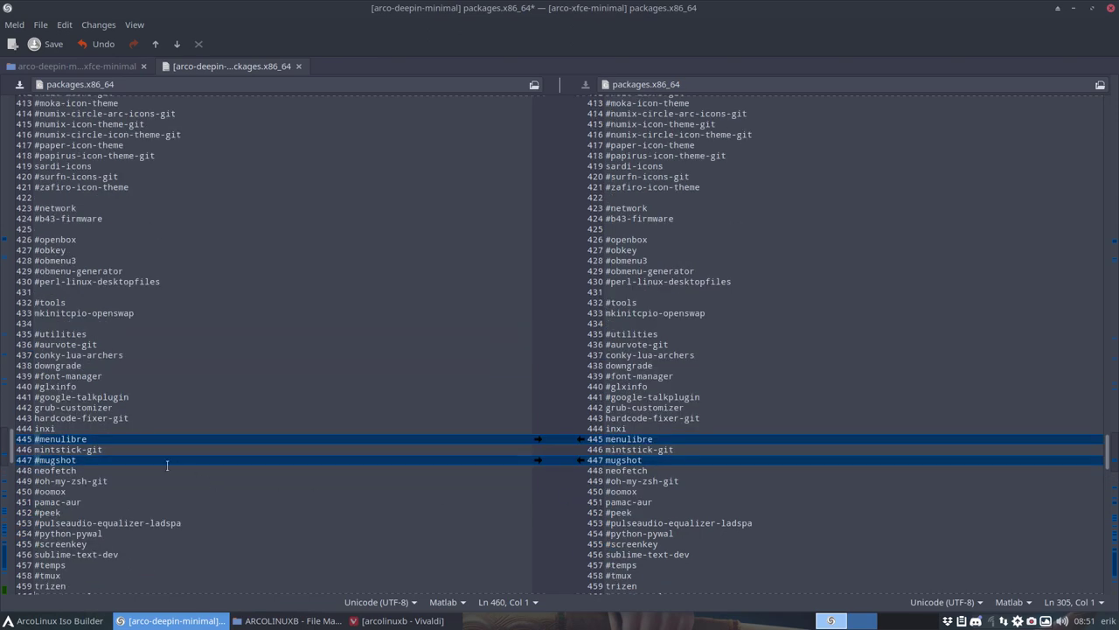
click(103, 450)
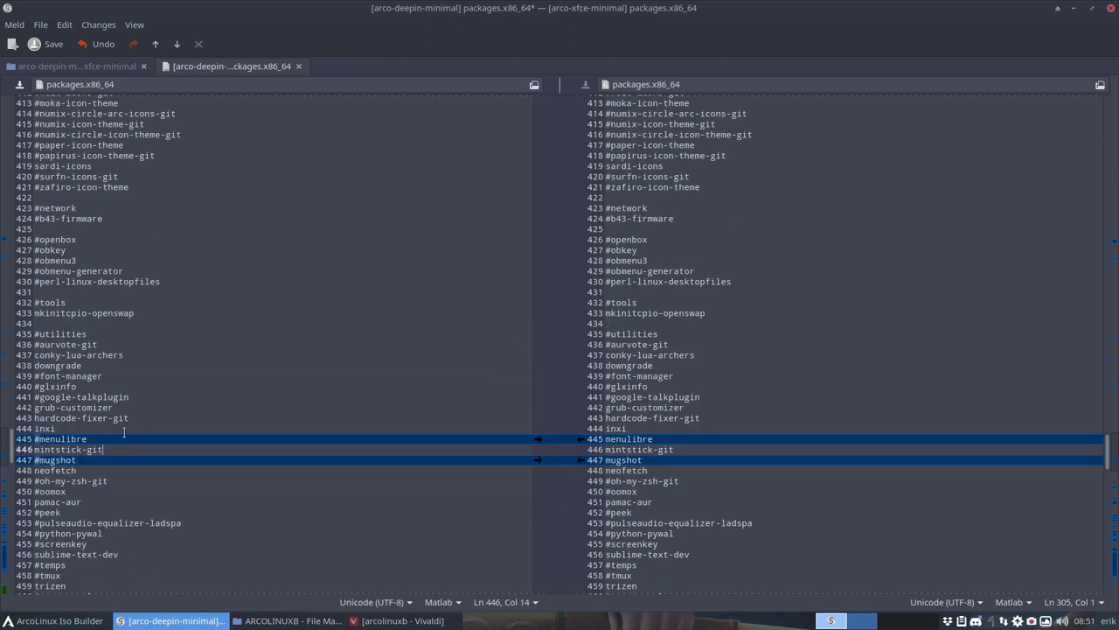
scroll(122, 431, up, 1)
scroll(122, 431, up, 16)
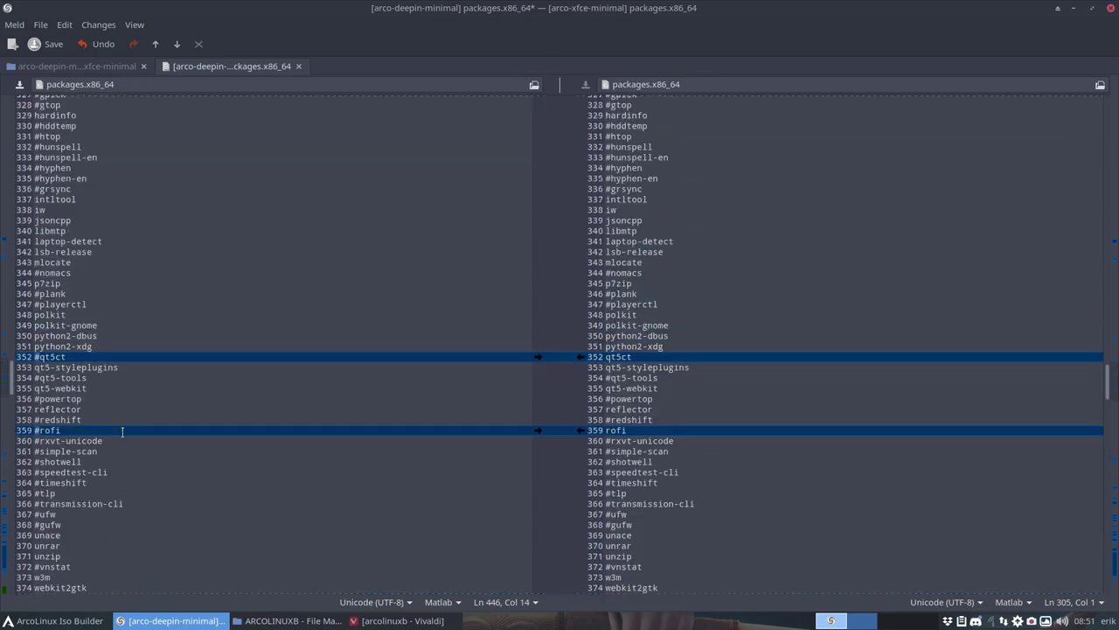
scroll(122, 431, down, 20)
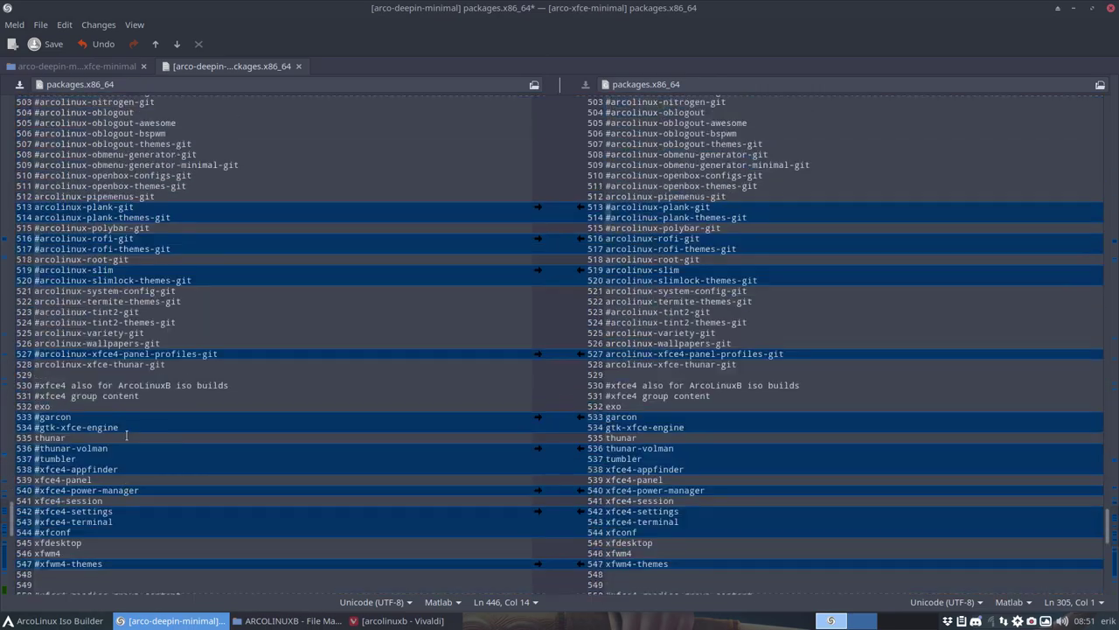
scroll(123, 432, up, 1)
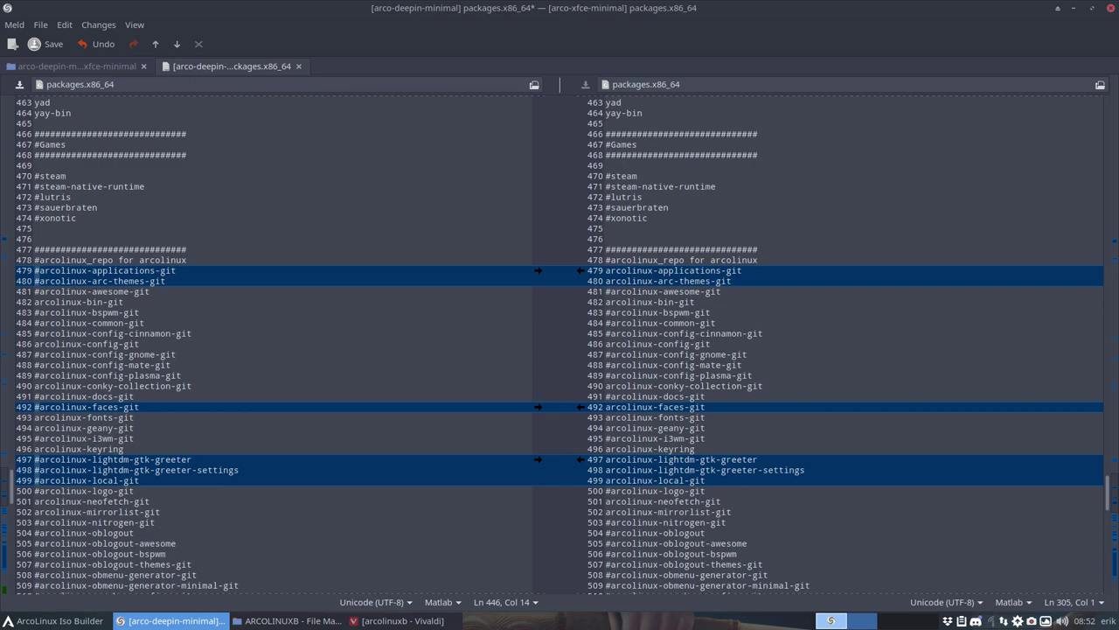
Look up arcolinux-applications-git in the package manager's arcolinux_repo, examine its file list, and close the package manager.
click(1017, 621)
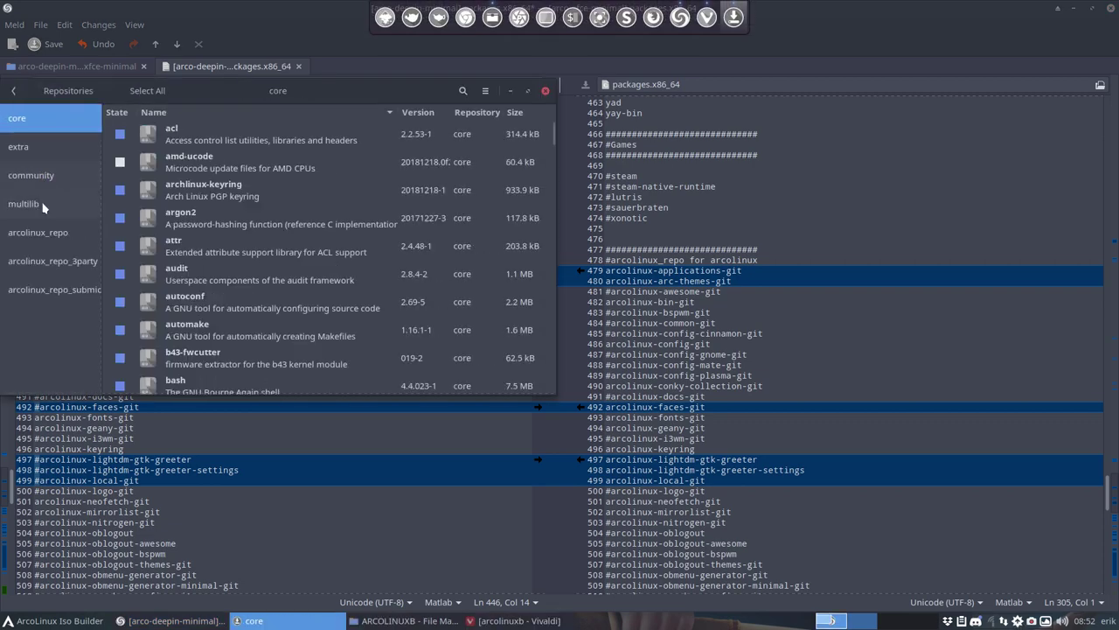
click(39, 232)
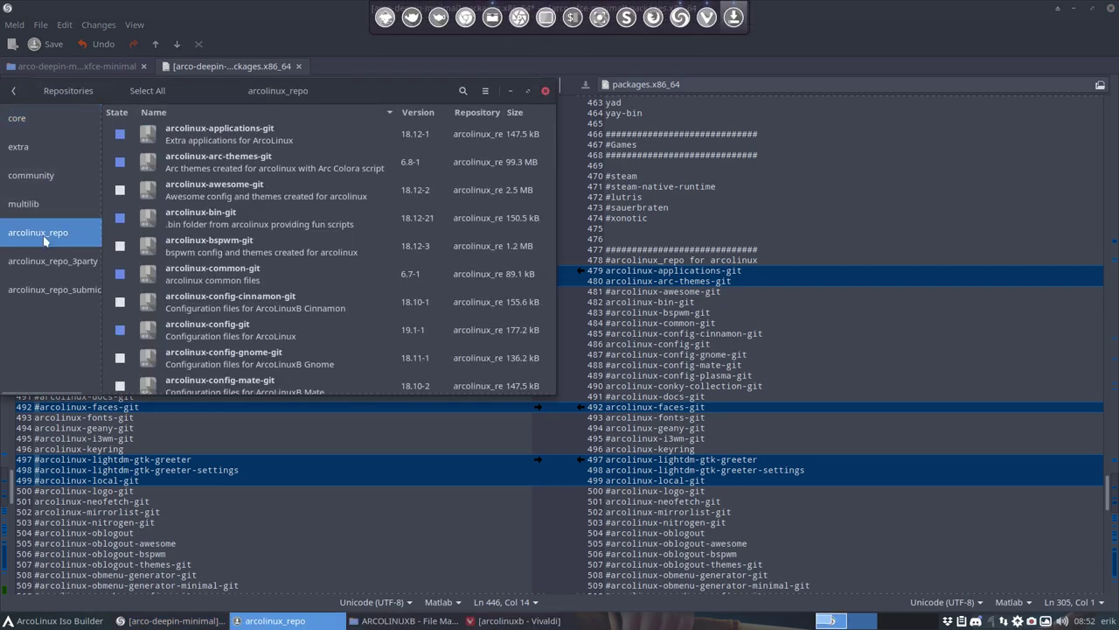
click(219, 140)
click(28, 179)
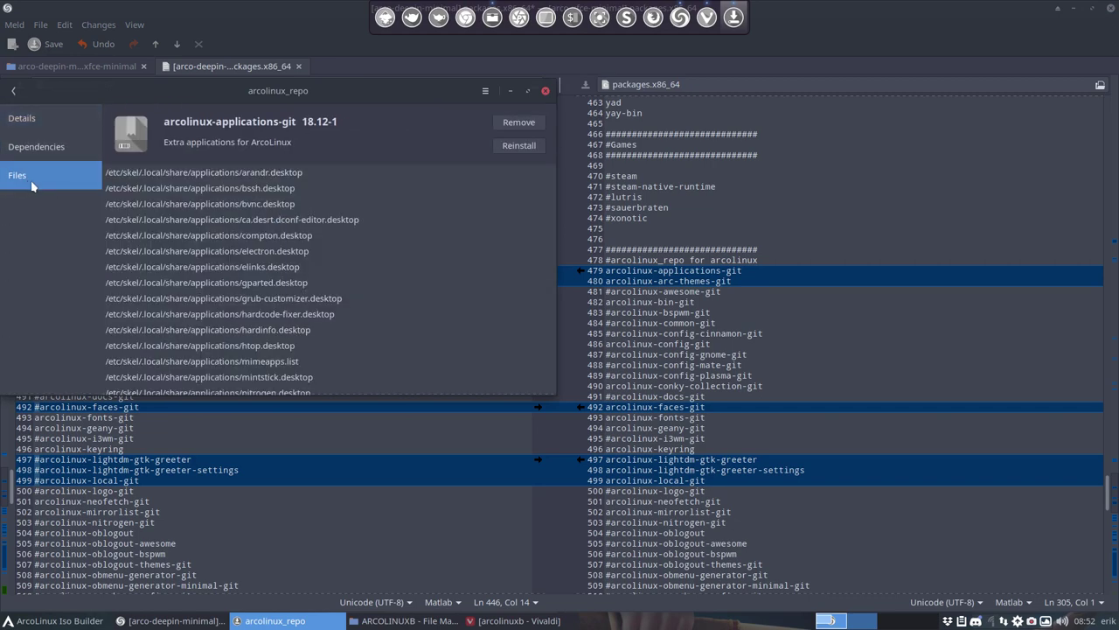
scroll(243, 339, down, 4)
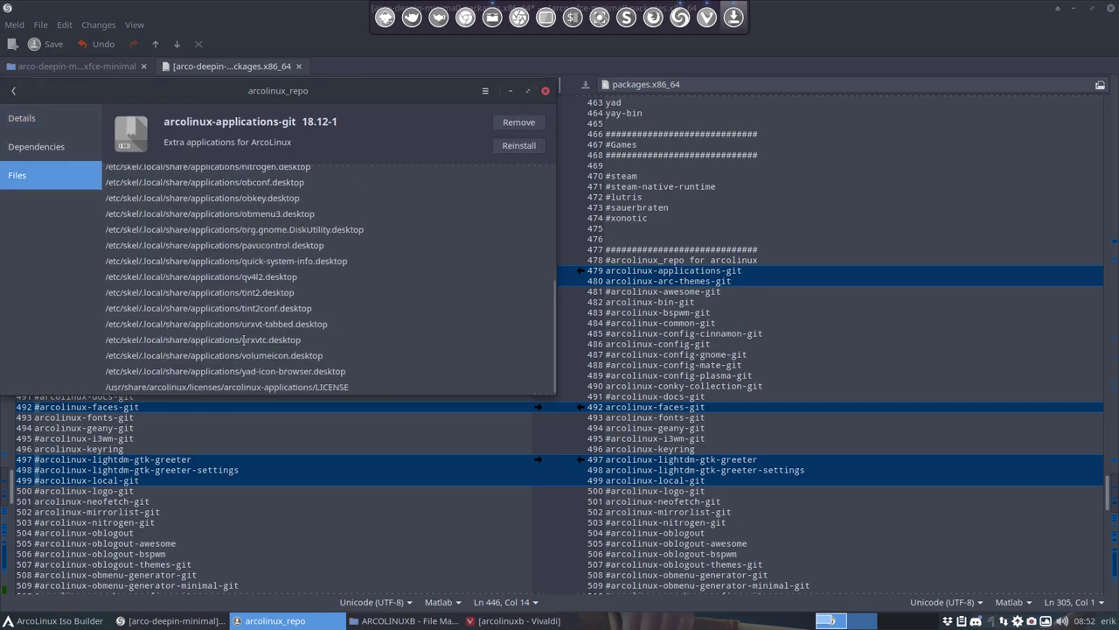
click(544, 90)
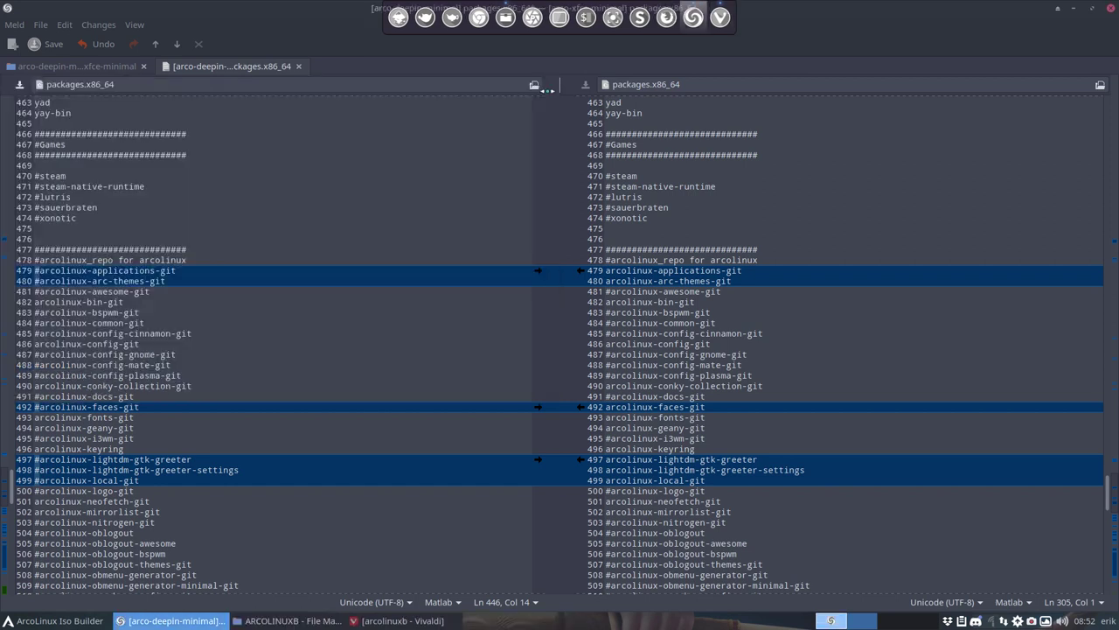
Copy the commented-out arcolinux-plank-git and arcolinux-plank-themes-git lines from the Xfce package list into the Deepin list.
click(183, 270)
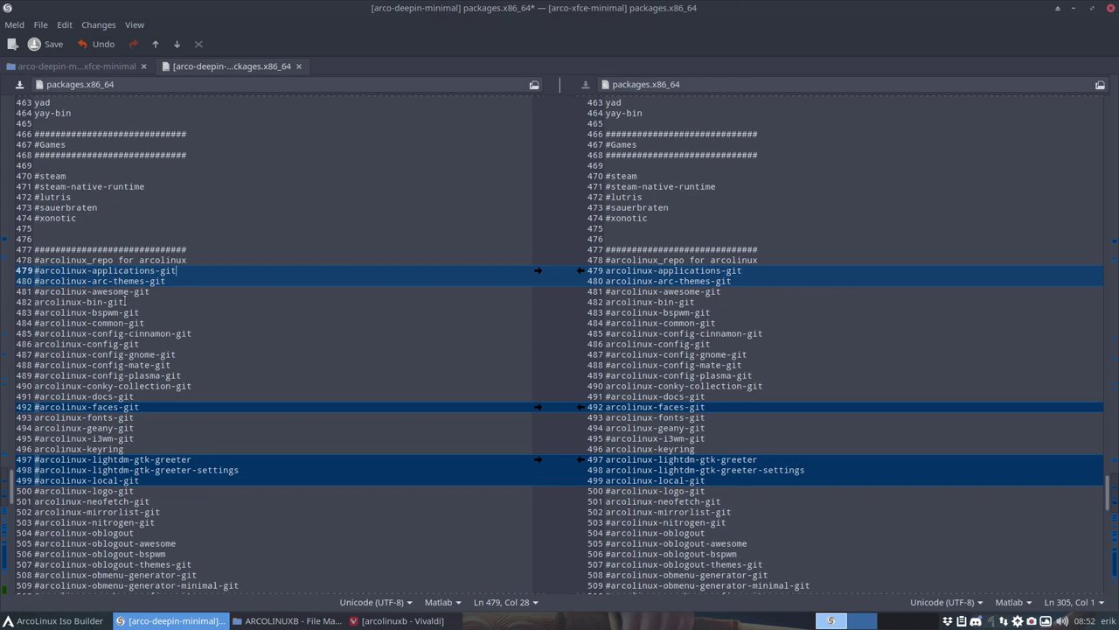
scroll(131, 417, down, 1)
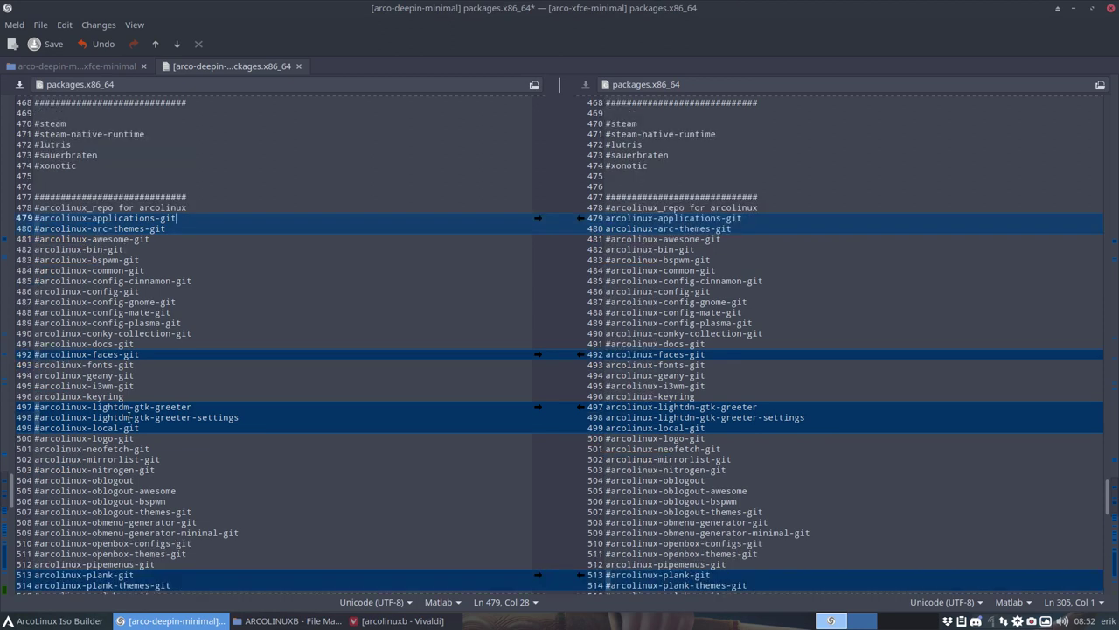
scroll(129, 417, down, 1)
scroll(129, 417, down, 2)
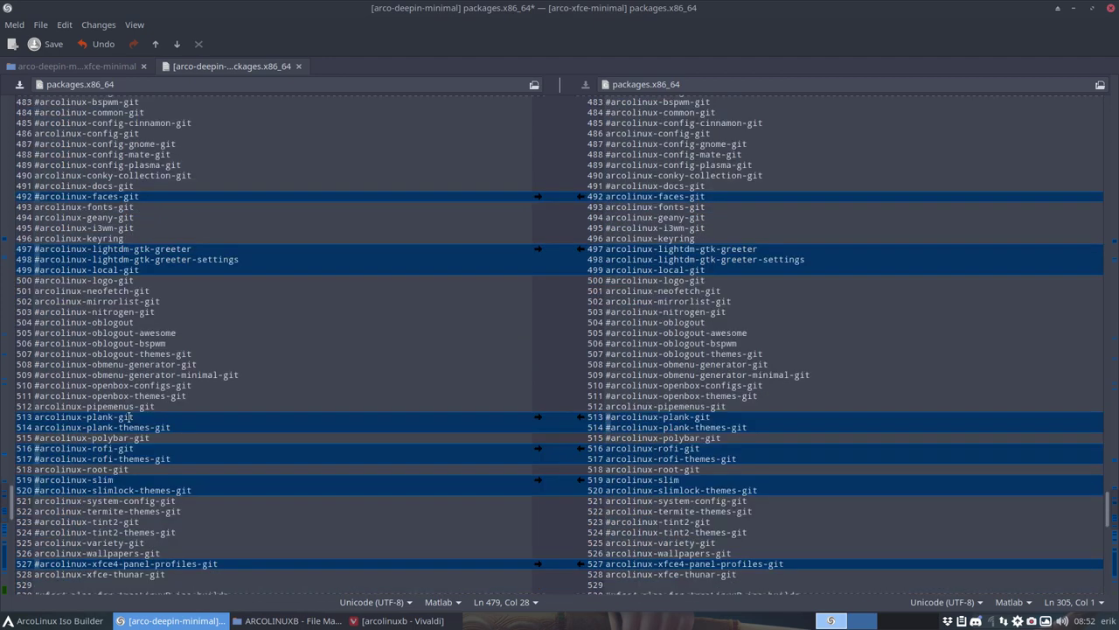
drag(140, 271, 16, 251)
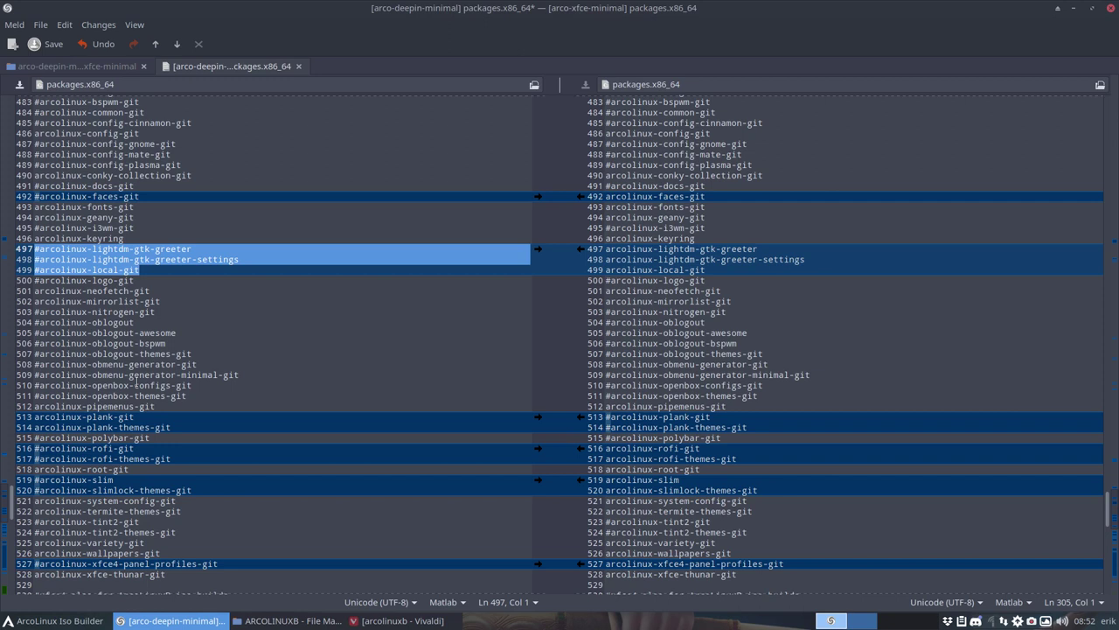
scroll(153, 429, down, 1)
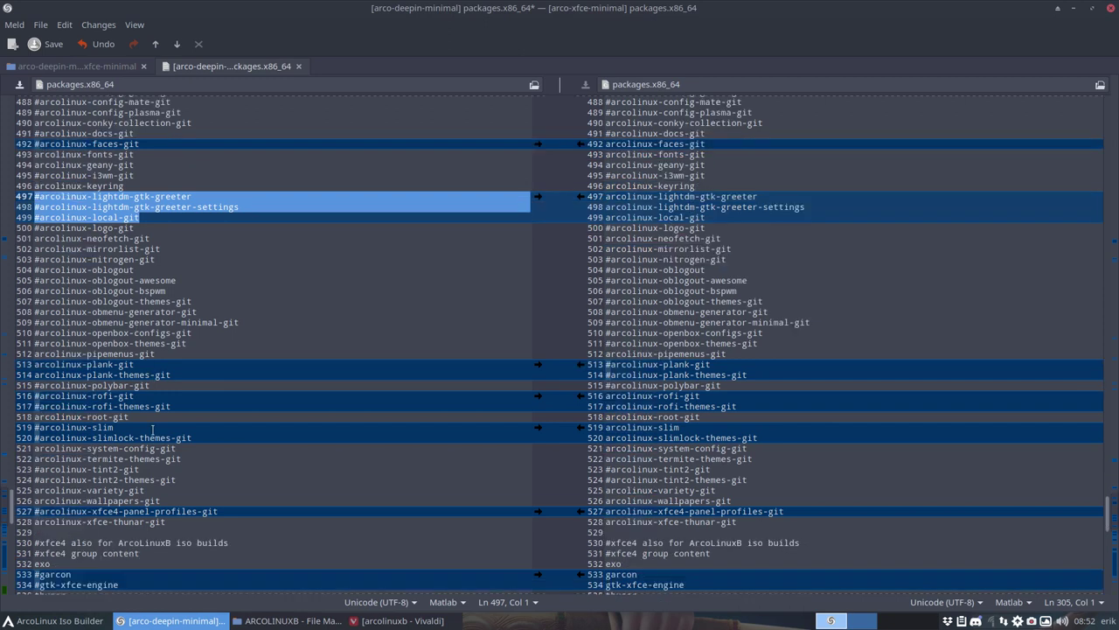
click(581, 366)
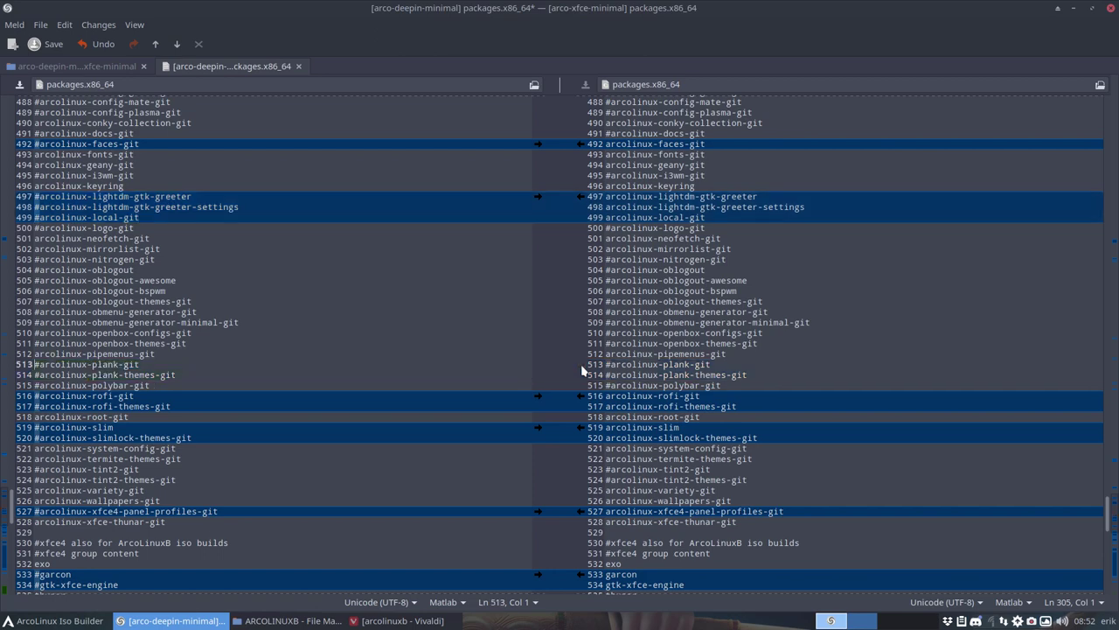
Enable arcolinux-rofi-git and arcolinux-rofi-themes-git in the Deepin list by copying the uncommented lines from the Xfce list.
scroll(582, 371, up, 1)
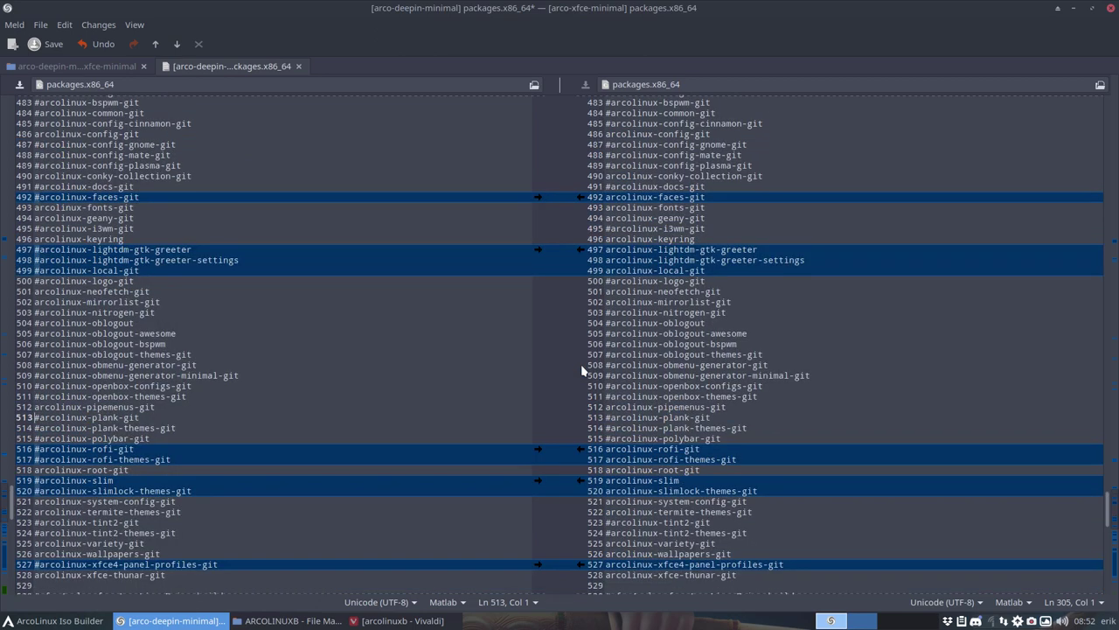
scroll(581, 364, down, 3)
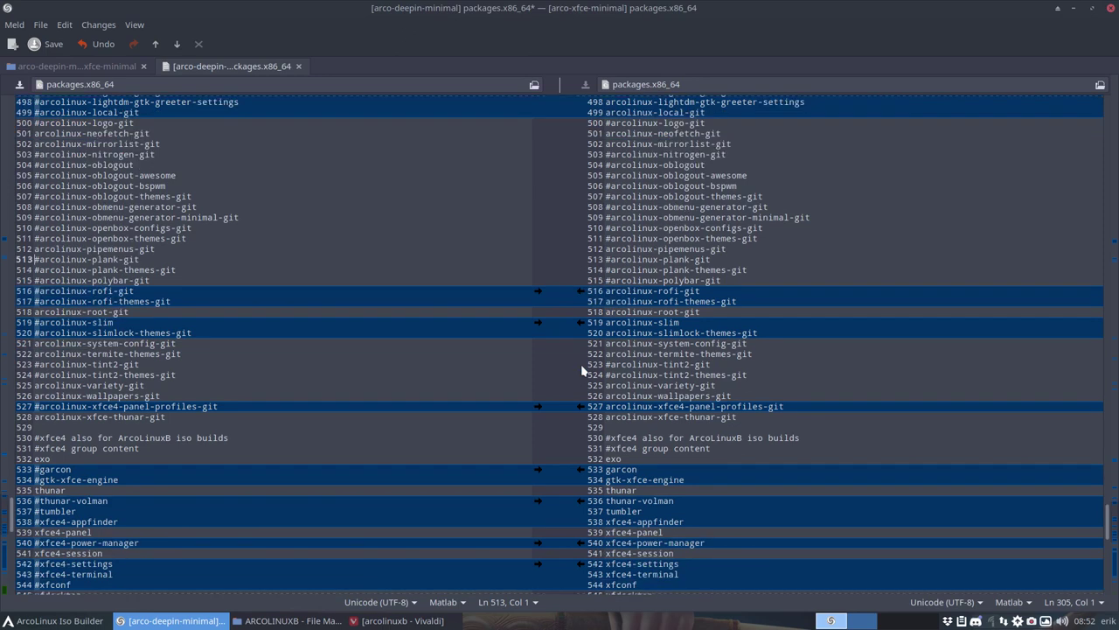
click(580, 296)
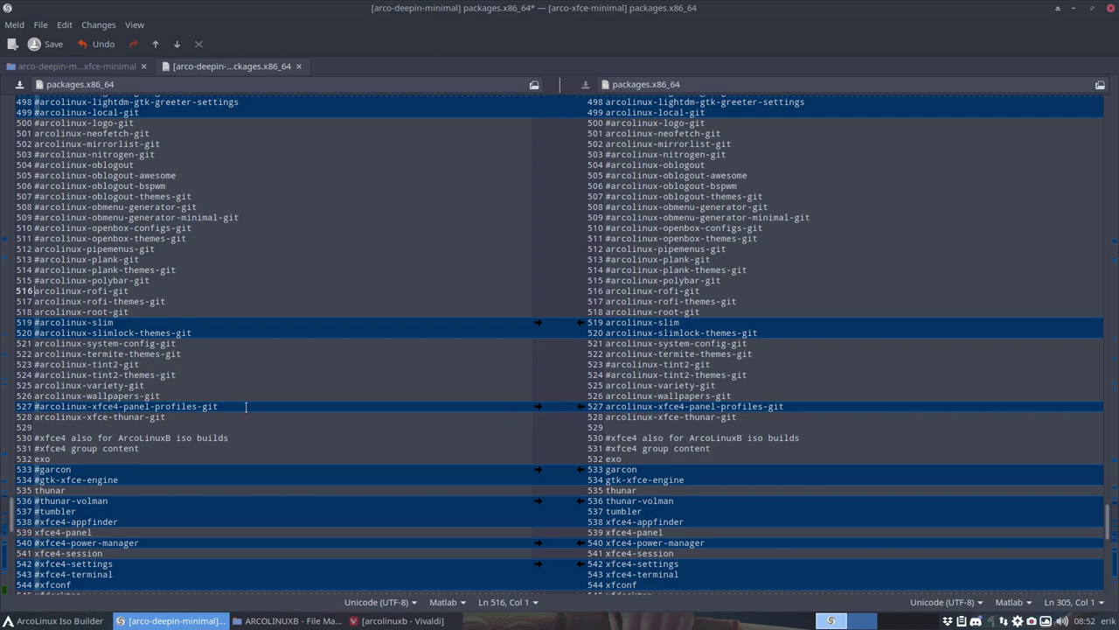
Examine the xfce4 group entries around thunar, checking the context menu options in a temporarily opened file manager window.
scroll(246, 405, down, 2)
scroll(117, 393, down, 5)
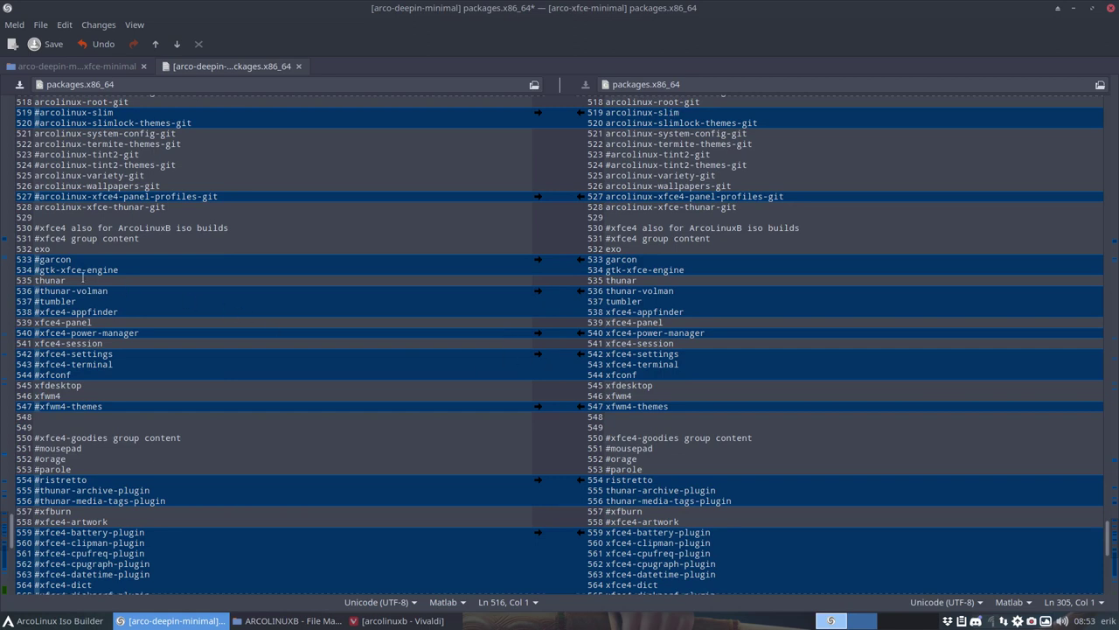
double_click(54, 280)
key(super+shift+Return)
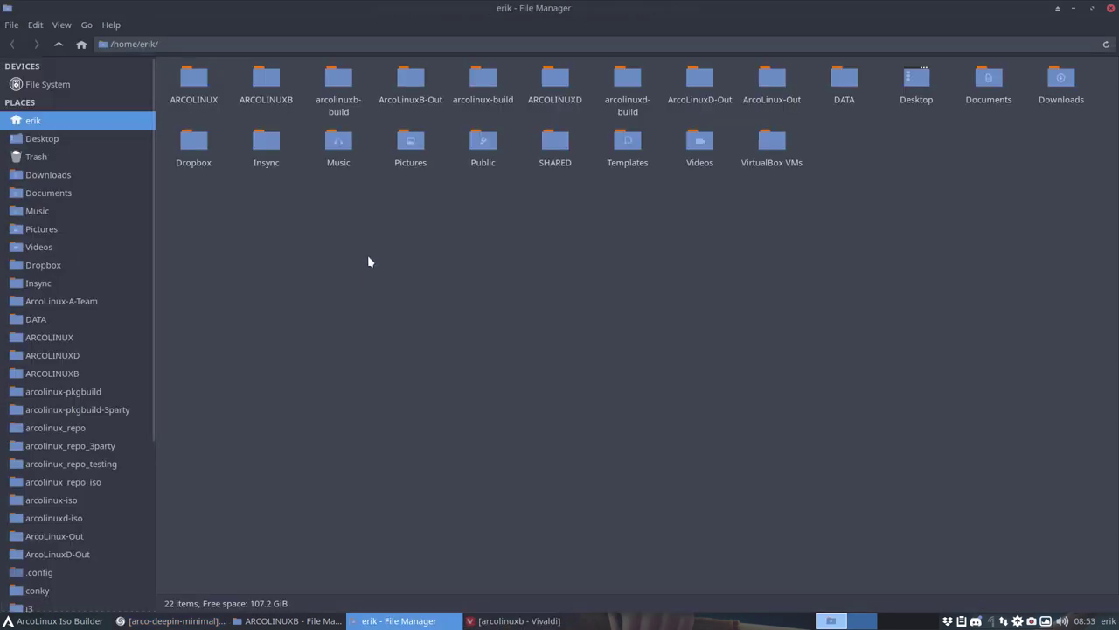
right_click(368, 261)
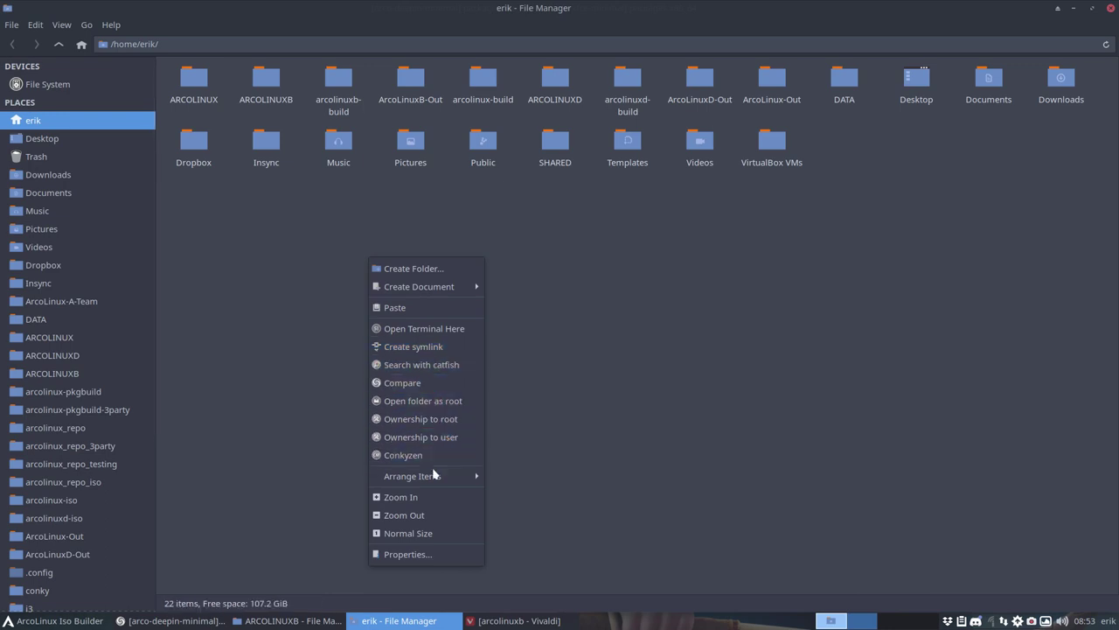
click(635, 478)
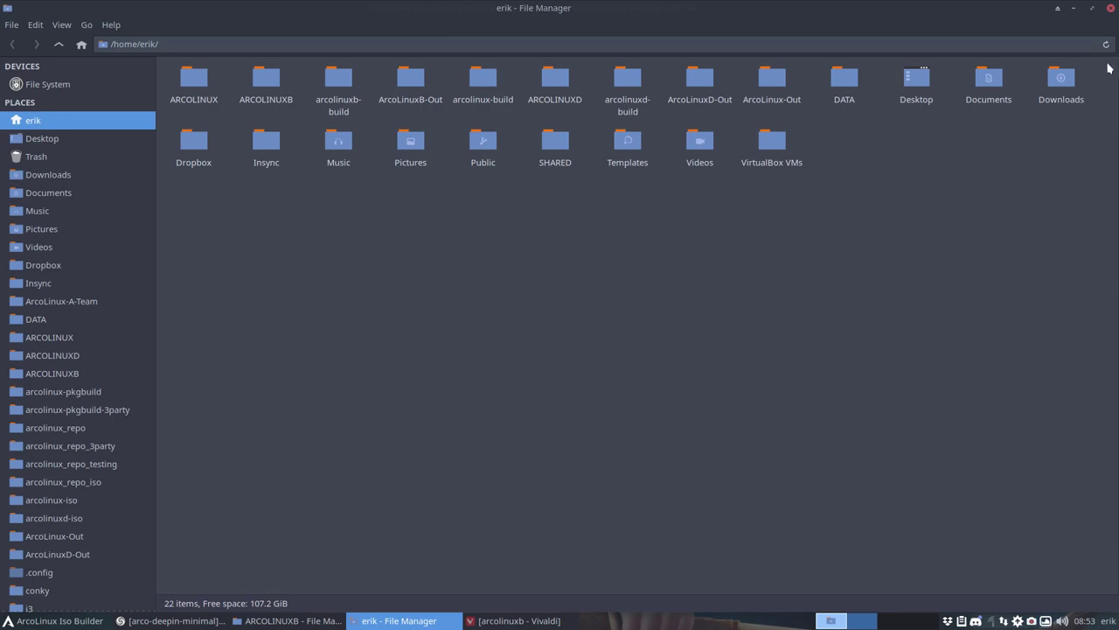
click(1092, 8)
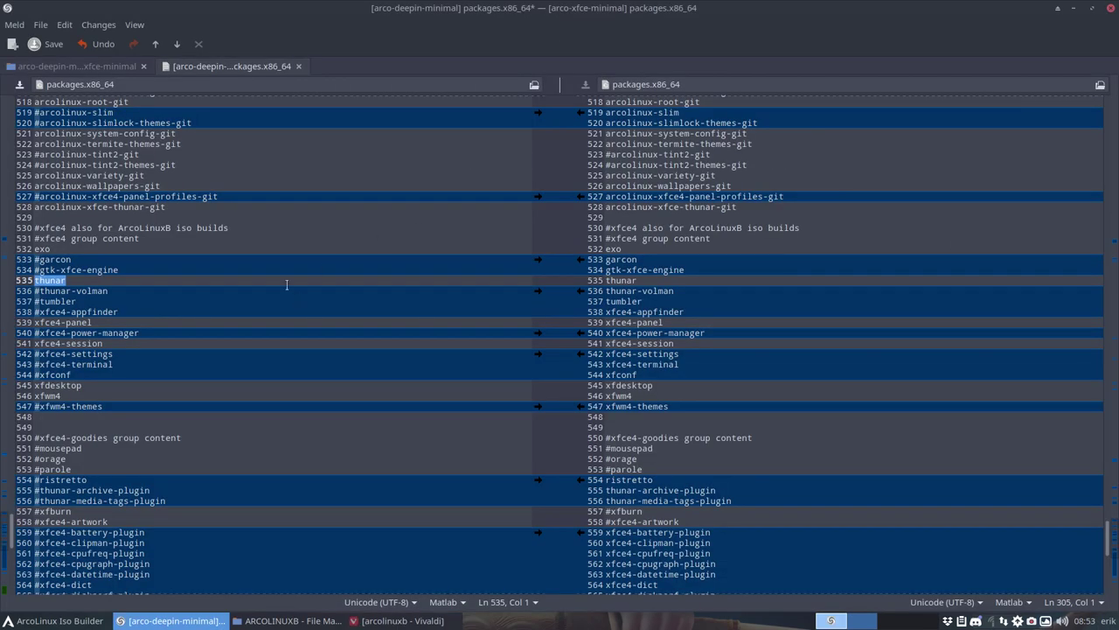
scroll(245, 376, down, 2)
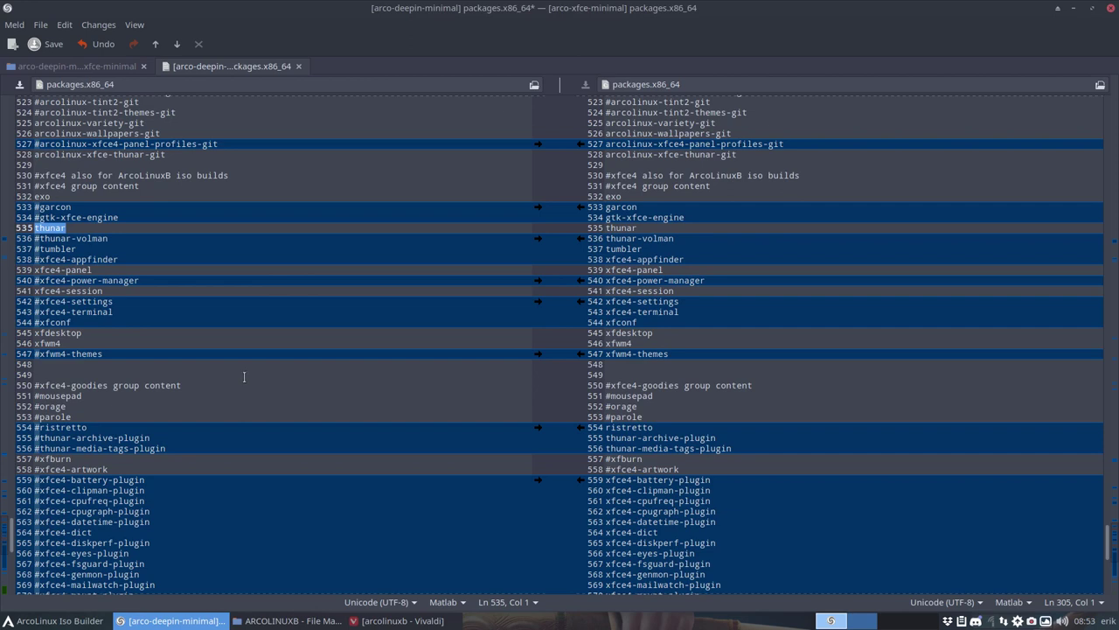
Examine the remaining differences in the xfce4 group, xfce4-goodies, Calamares installer and desktop-specific sections of the Deepin package list.
click(100, 272)
click(108, 291)
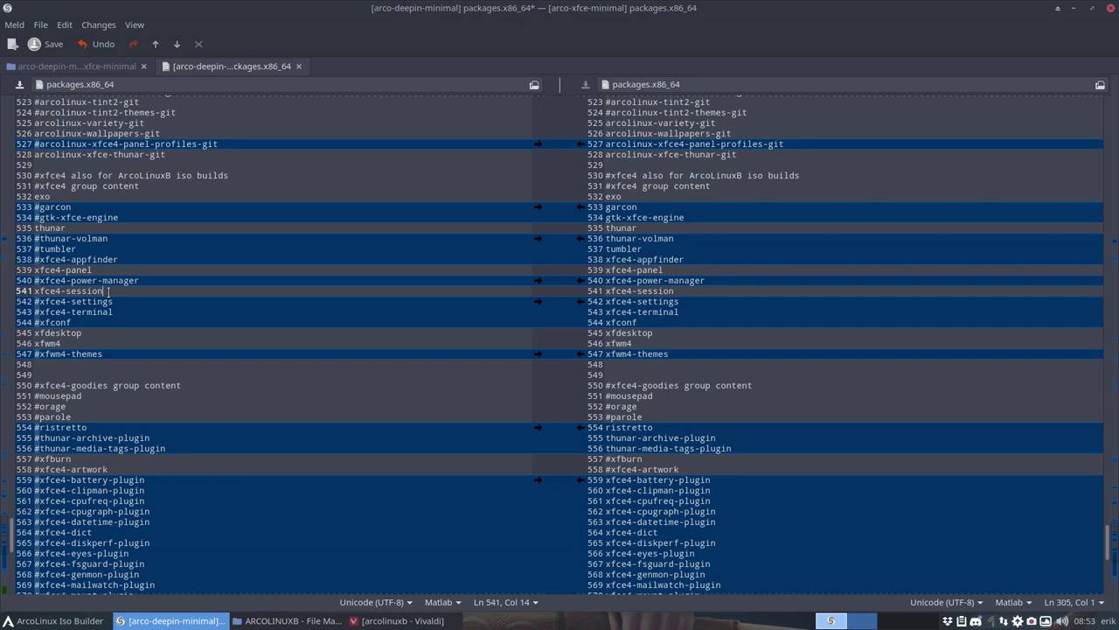
scroll(108, 291, down, 2)
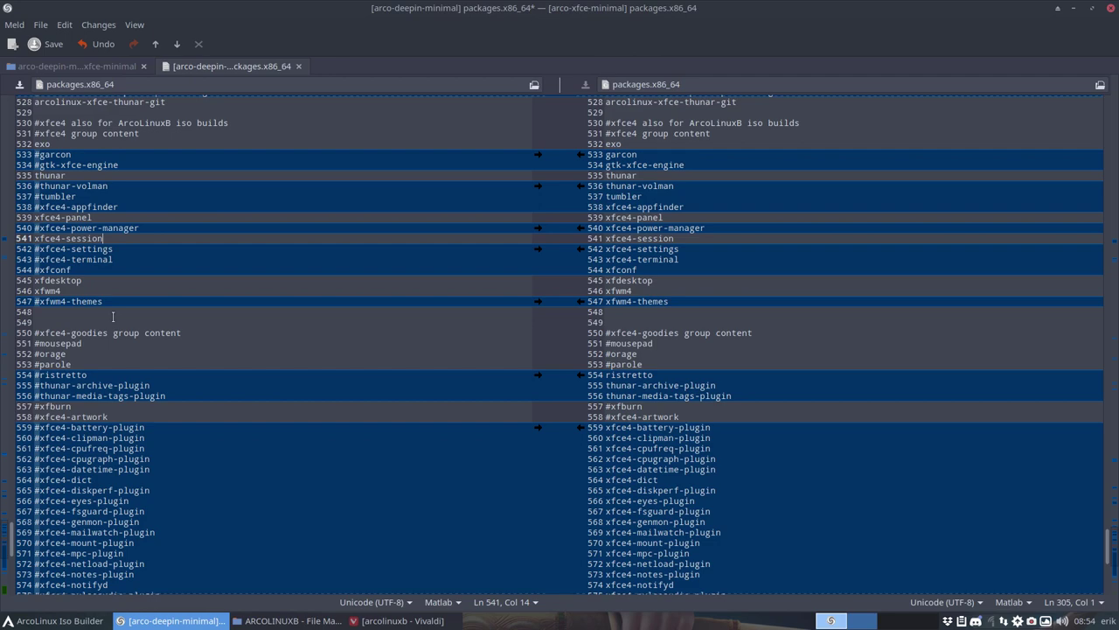
scroll(113, 316, down, 3)
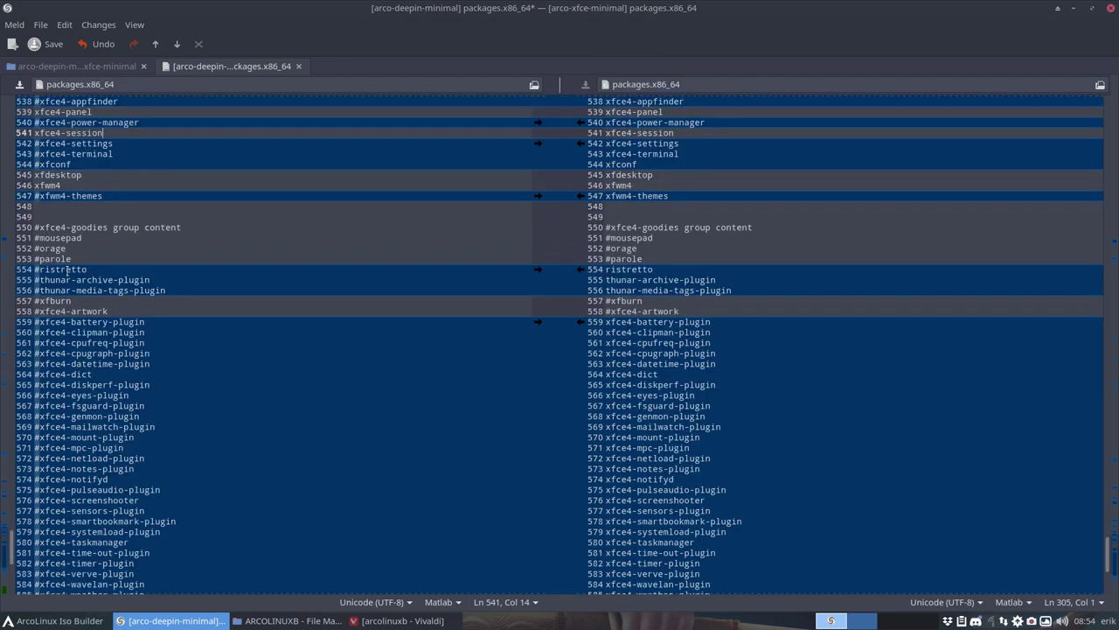
scroll(64, 352, down, 9)
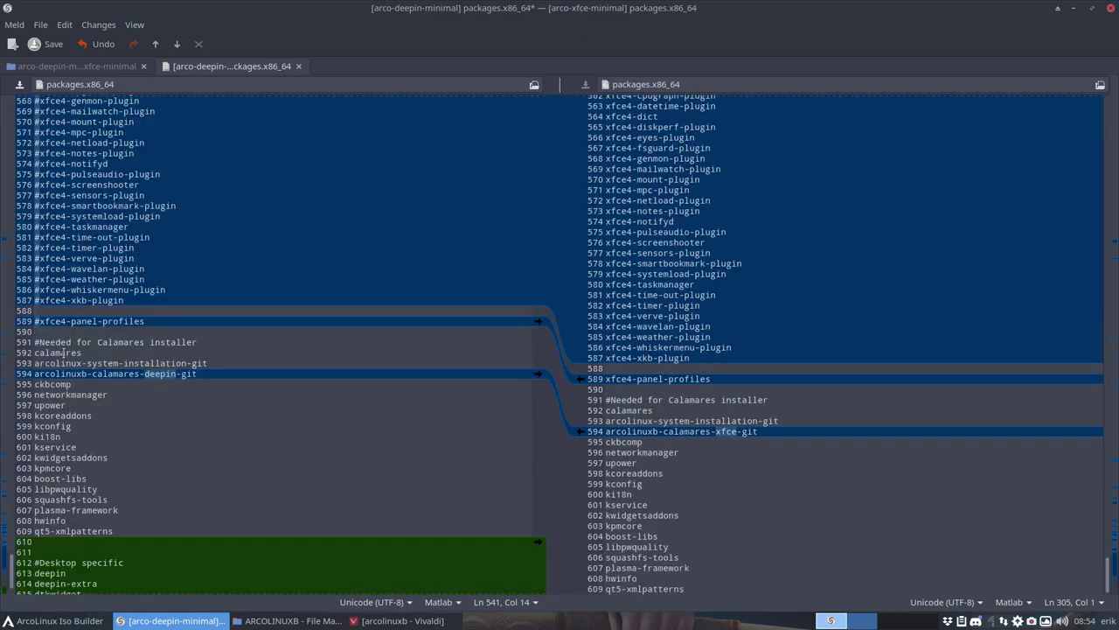
scroll(64, 353, up, 9)
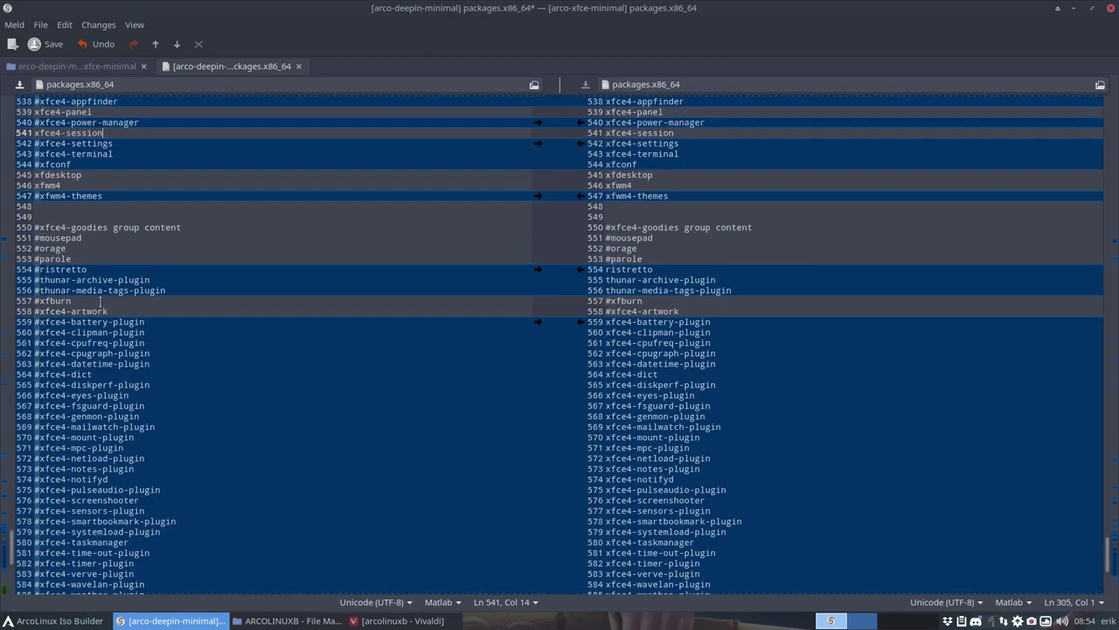
click(114, 311)
scroll(96, 322, down, 5)
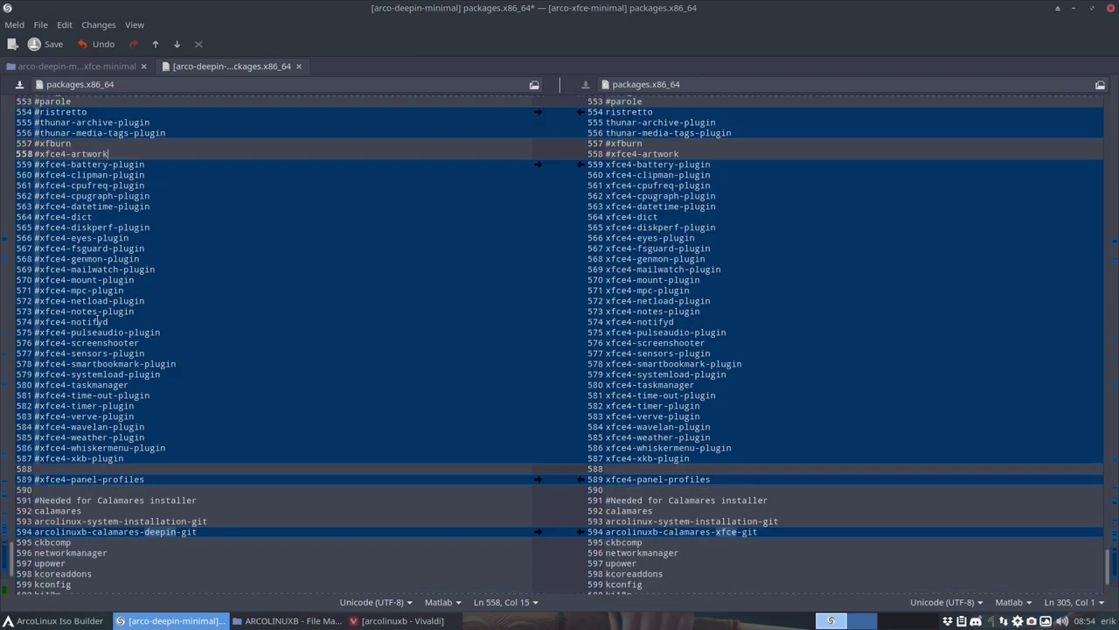
scroll(96, 322, down, 3)
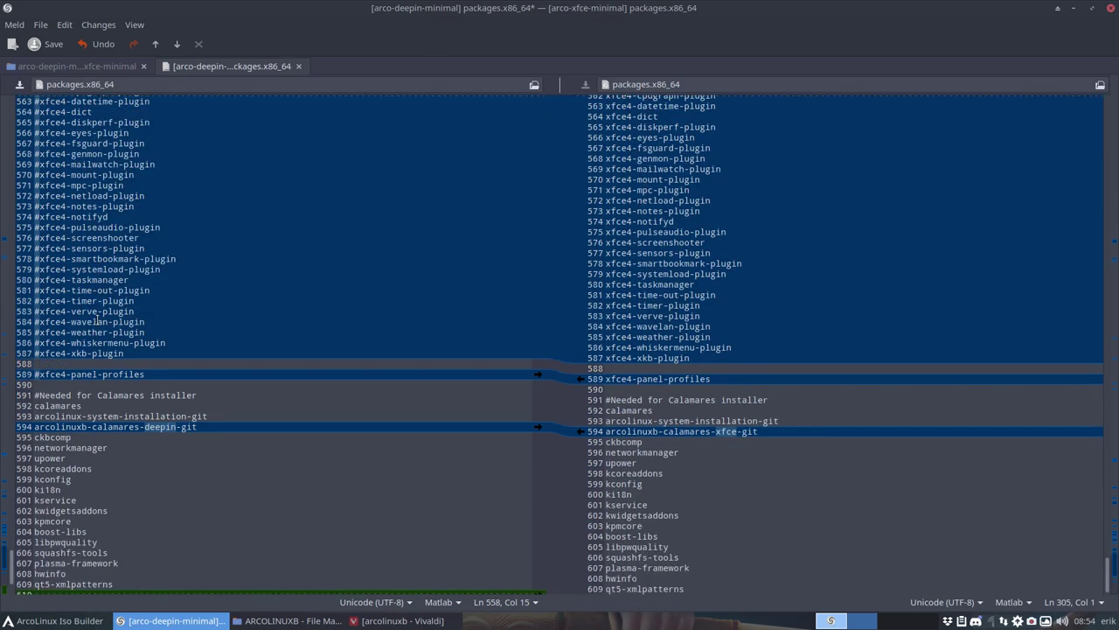
click(161, 427)
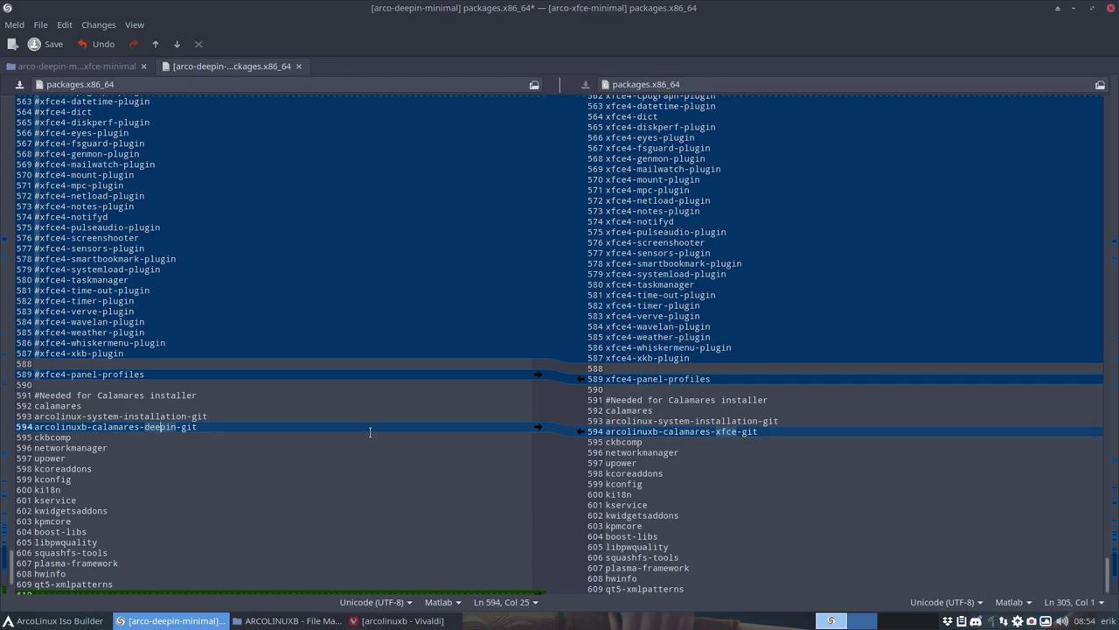
scroll(158, 425, down, 3)
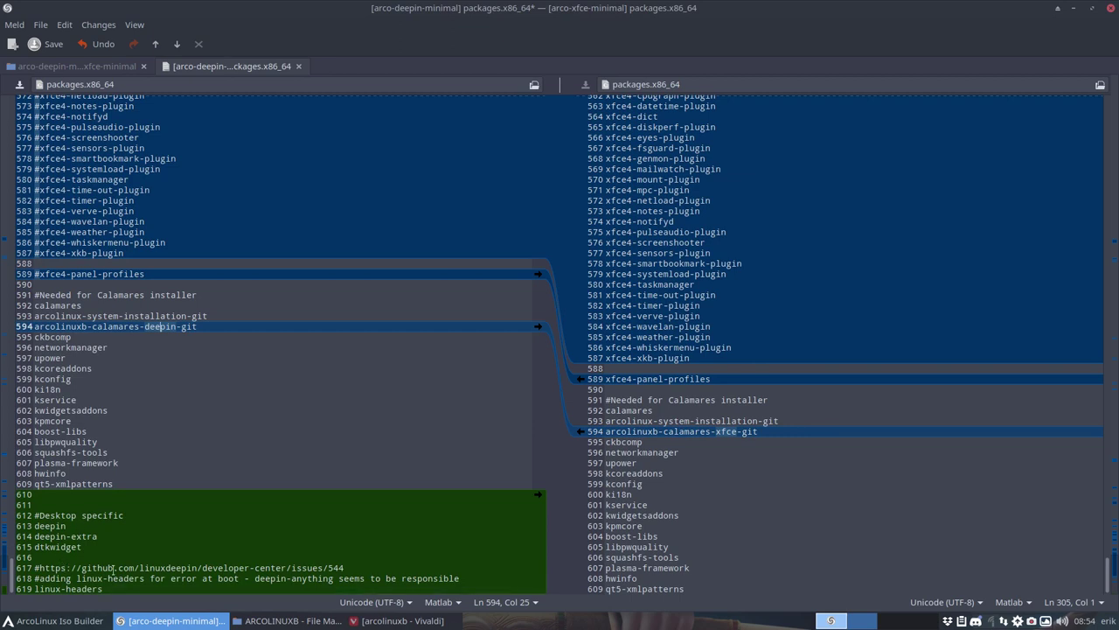
scroll(192, 403, up, 3)
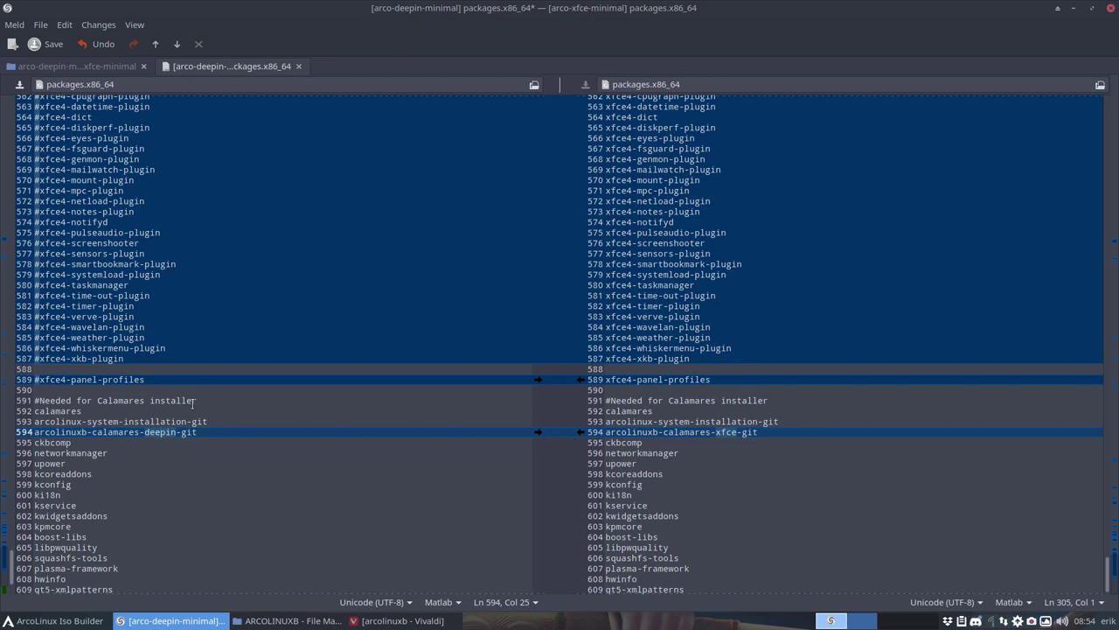
Save the Deepin packages.x86_64, close its file comparison, and close Meld.
key(ctrl+s)
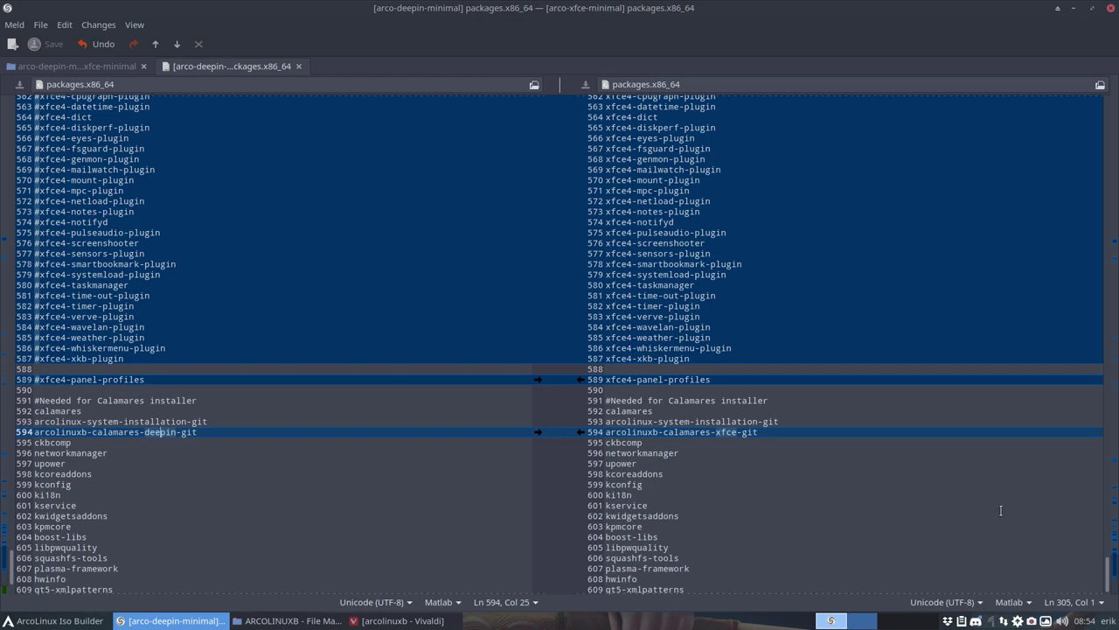
right_click(1033, 620)
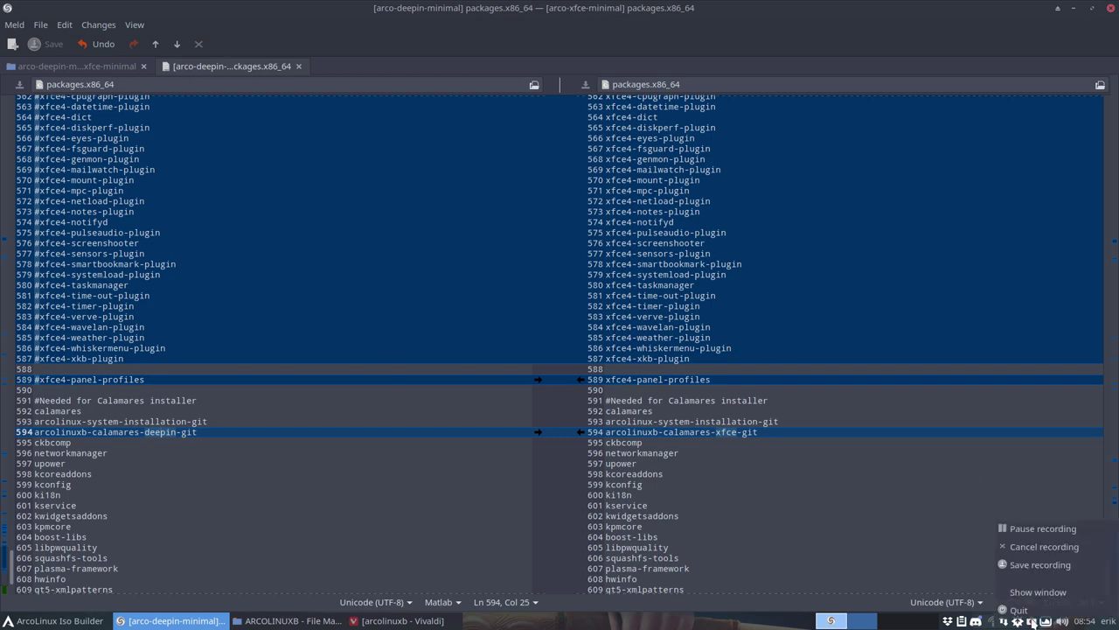
click(1041, 528)
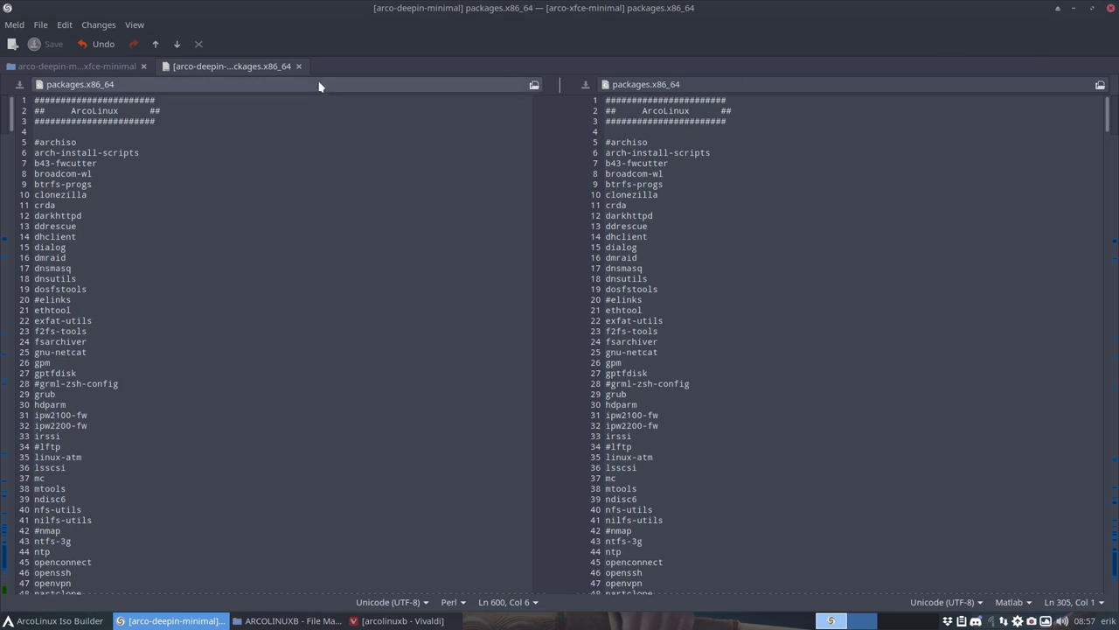
click(299, 67)
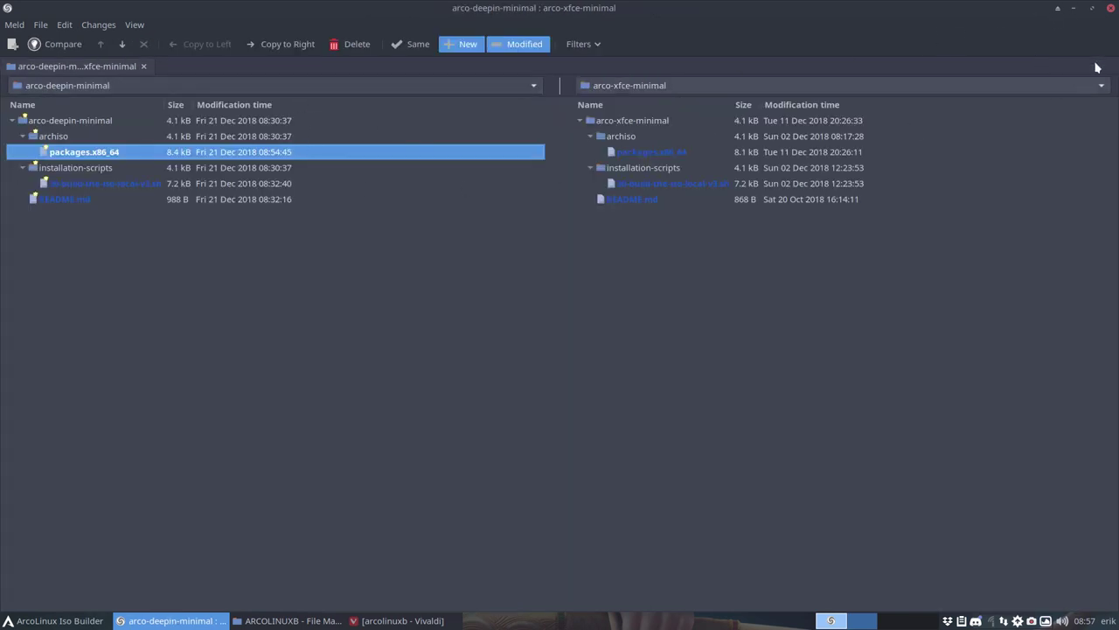
click(1111, 8)
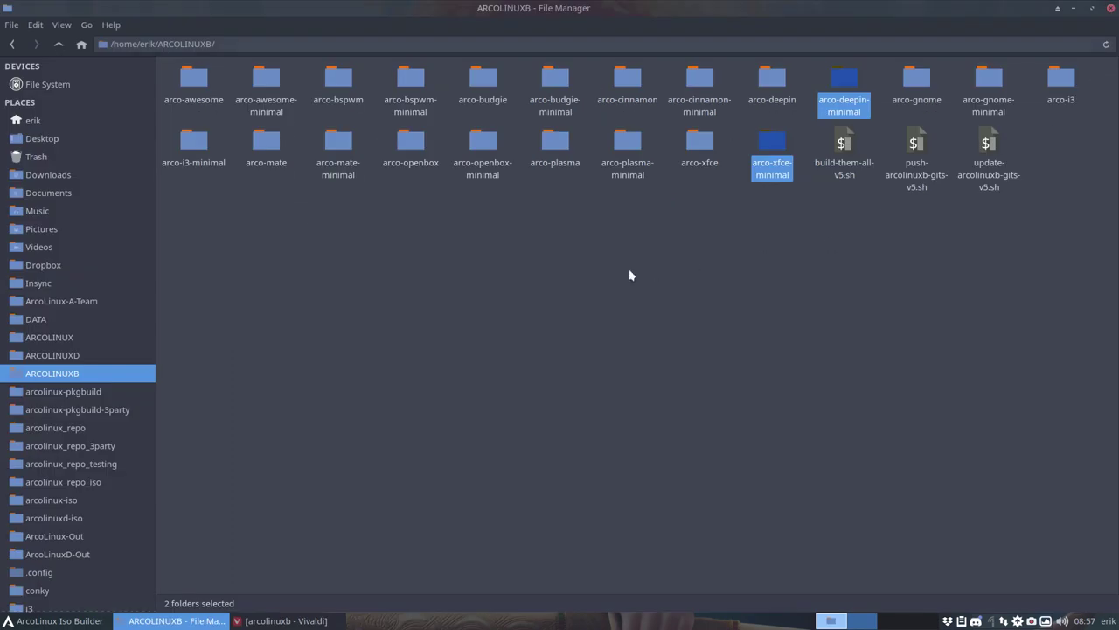
Open the arco-deepin-minimal folder inside ARCOLINUXB in the file manager.
click(701, 278)
click(849, 81)
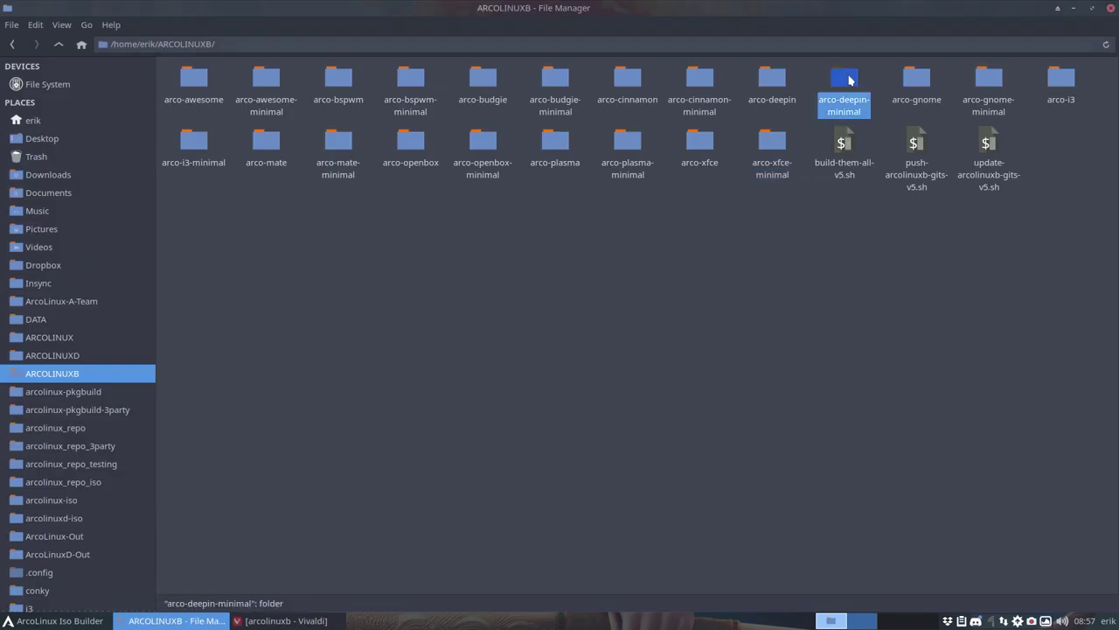
double_click(849, 80)
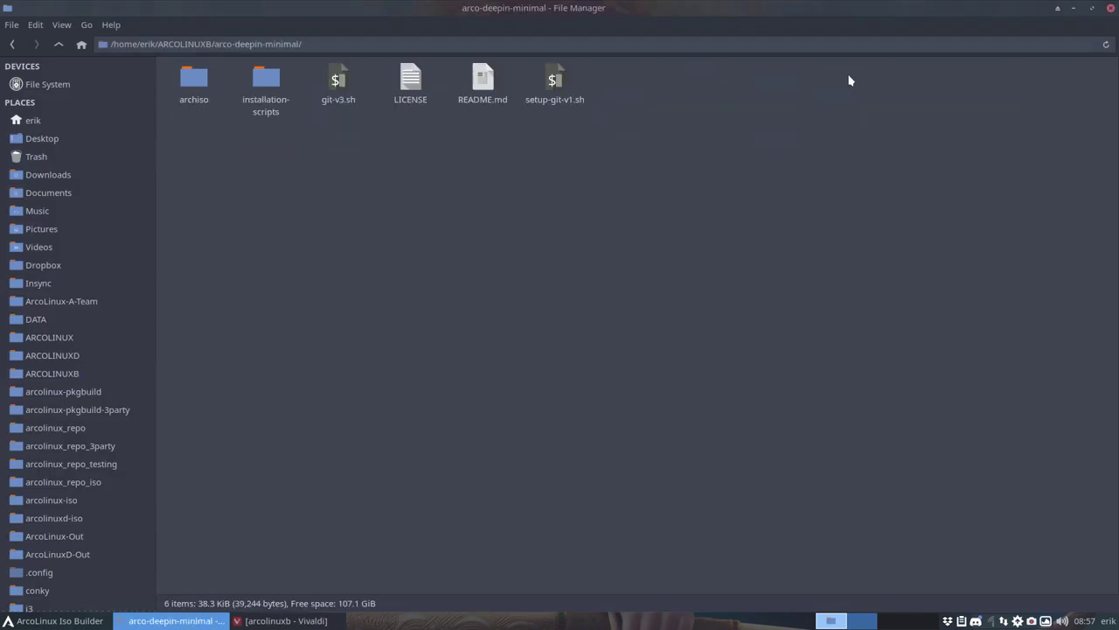
Check the arcolinuxb repository list on GitHub in Vivaldi, and locate setup-git-v1.sh and git-v3.sh in the arco-deepin-minimal folder.
click(286, 621)
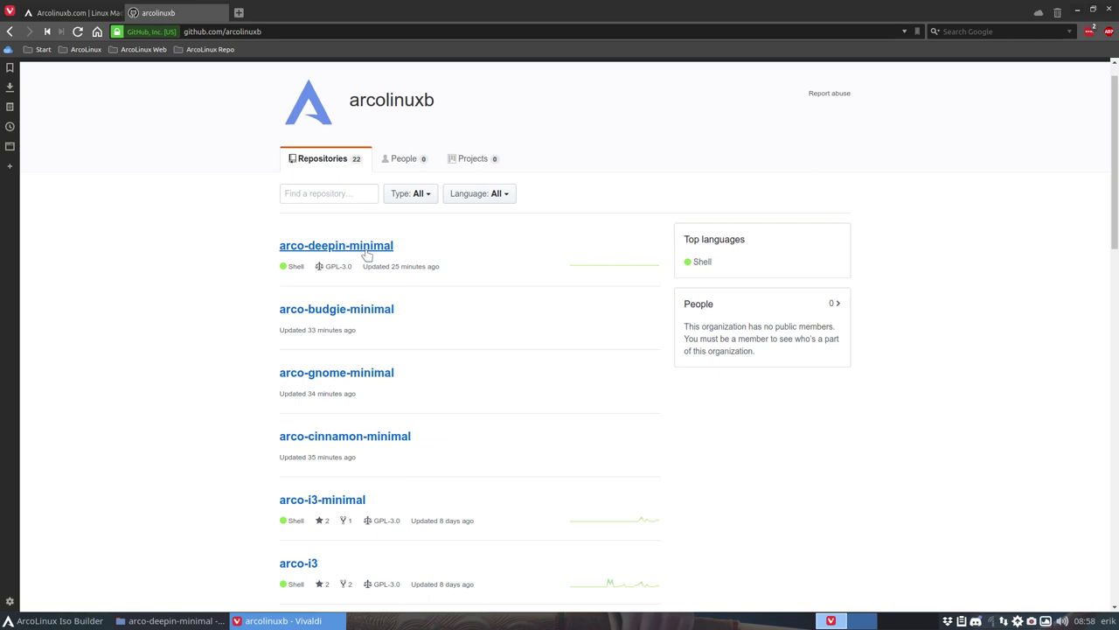
click(1076, 13)
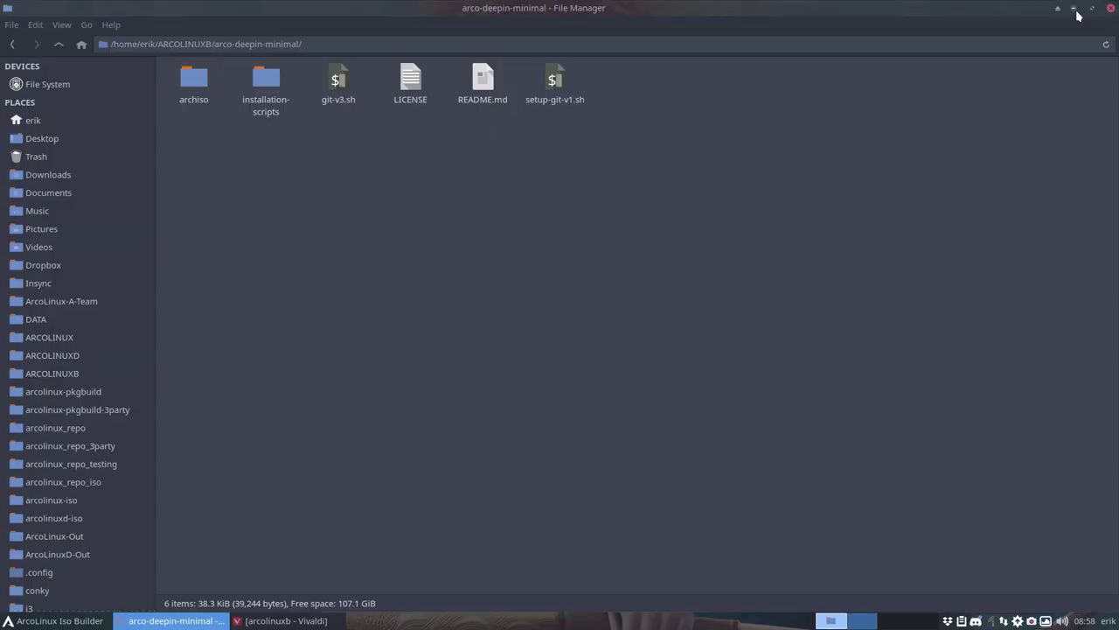
click(545, 87)
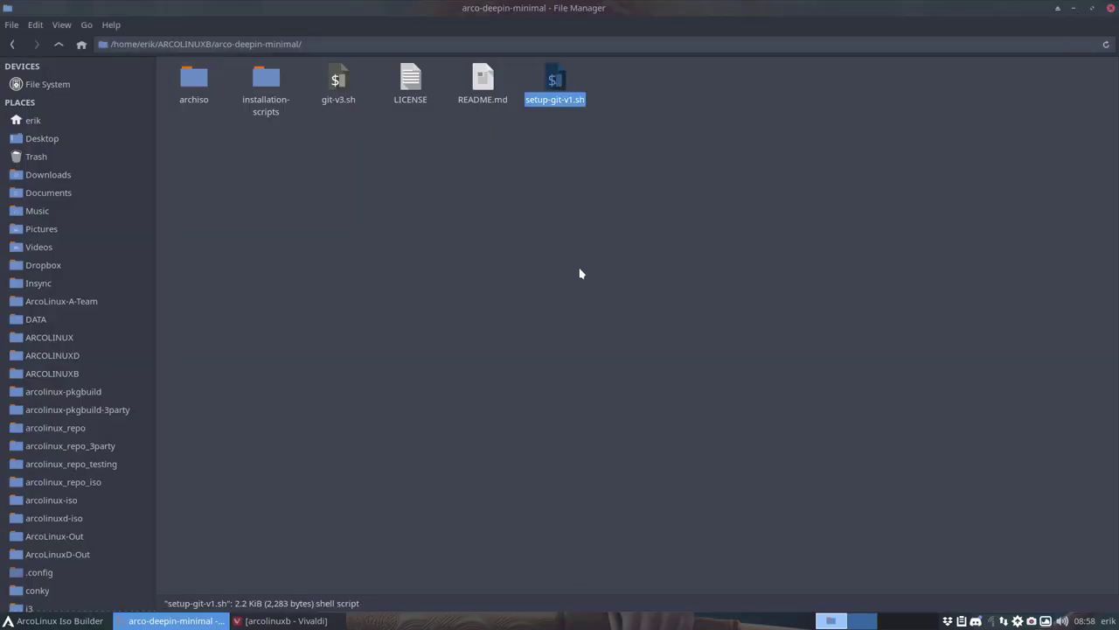
click(338, 80)
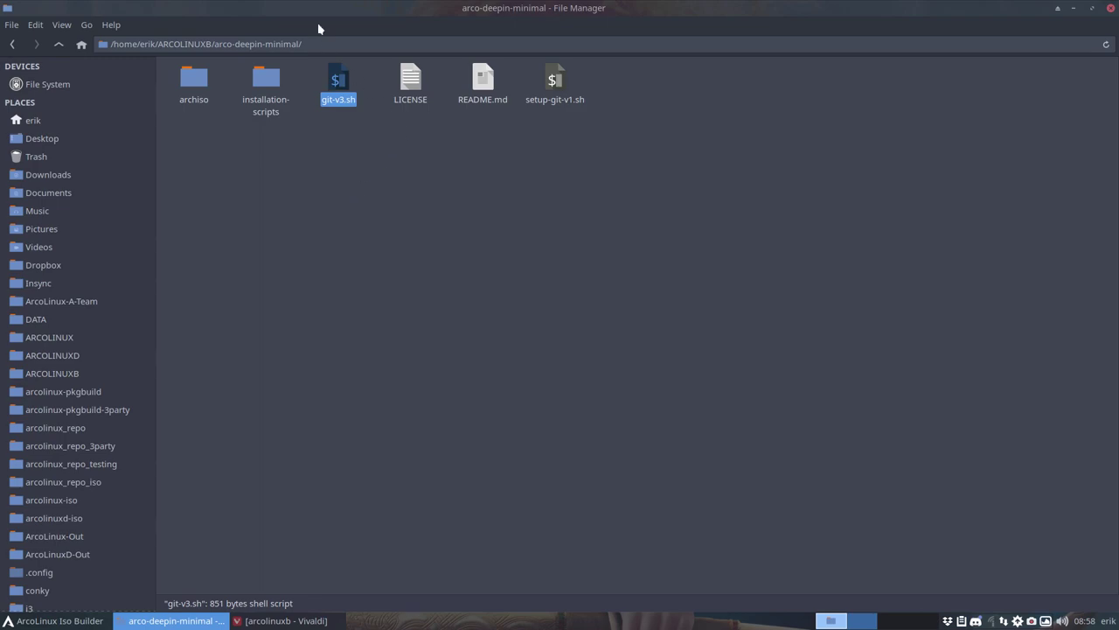
Tile the file manager window to a quarter of the screen and open the installation-scripts folder.
drag(317, 23, 3, 5)
click(312, 195)
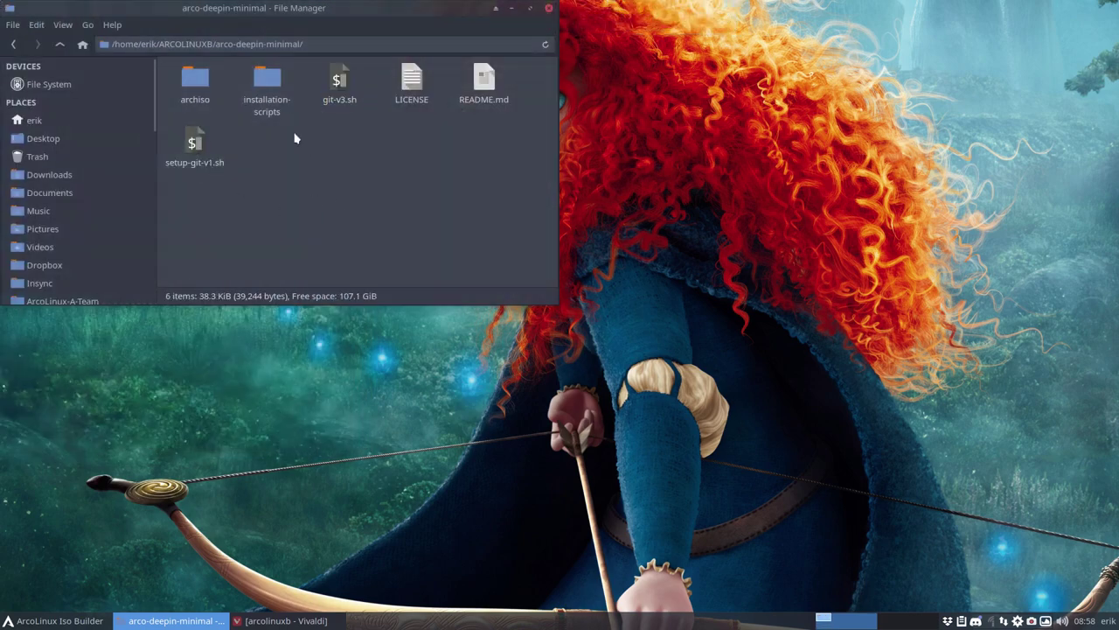
double_click(268, 80)
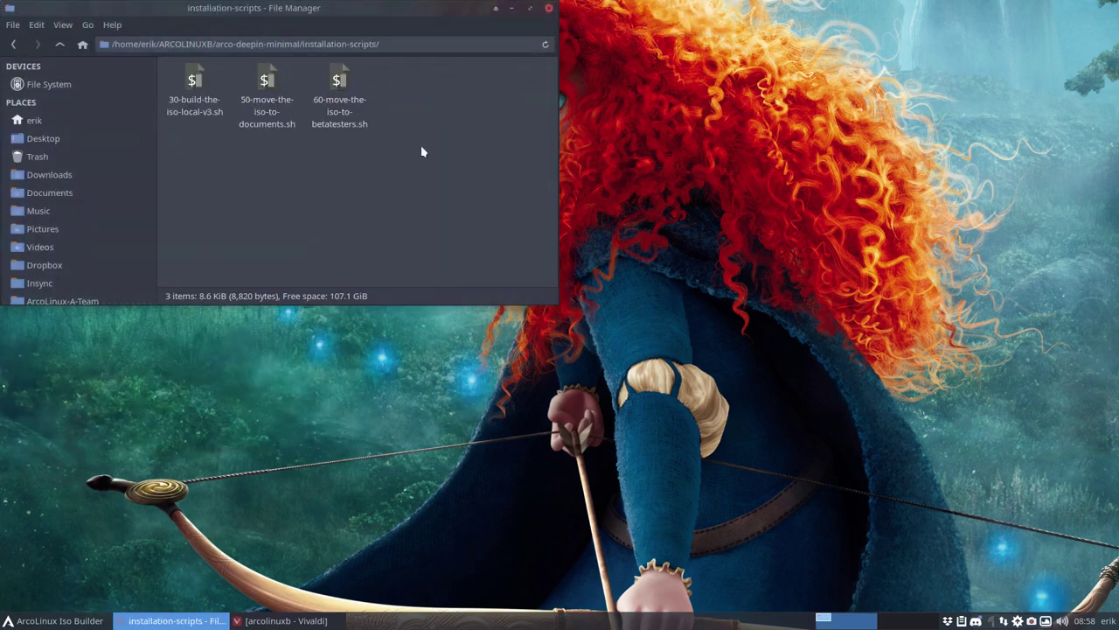
Open a terminal in the installation-scripts folder and tile it to half the screen beside the file manager.
right_click(425, 149)
click(478, 218)
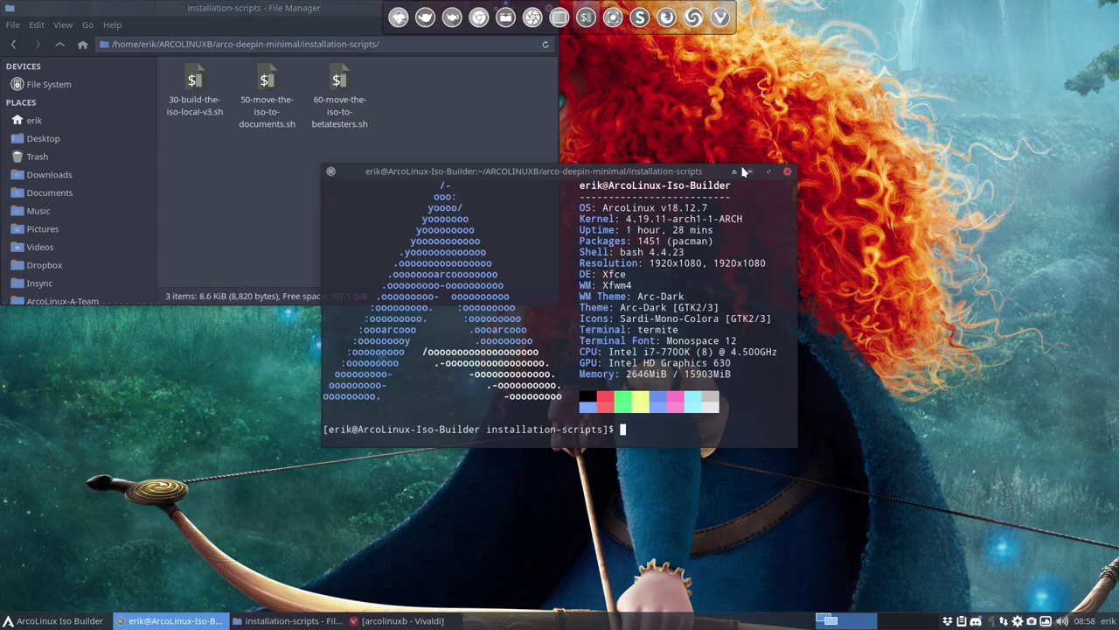
drag(663, 177, 1113, 248)
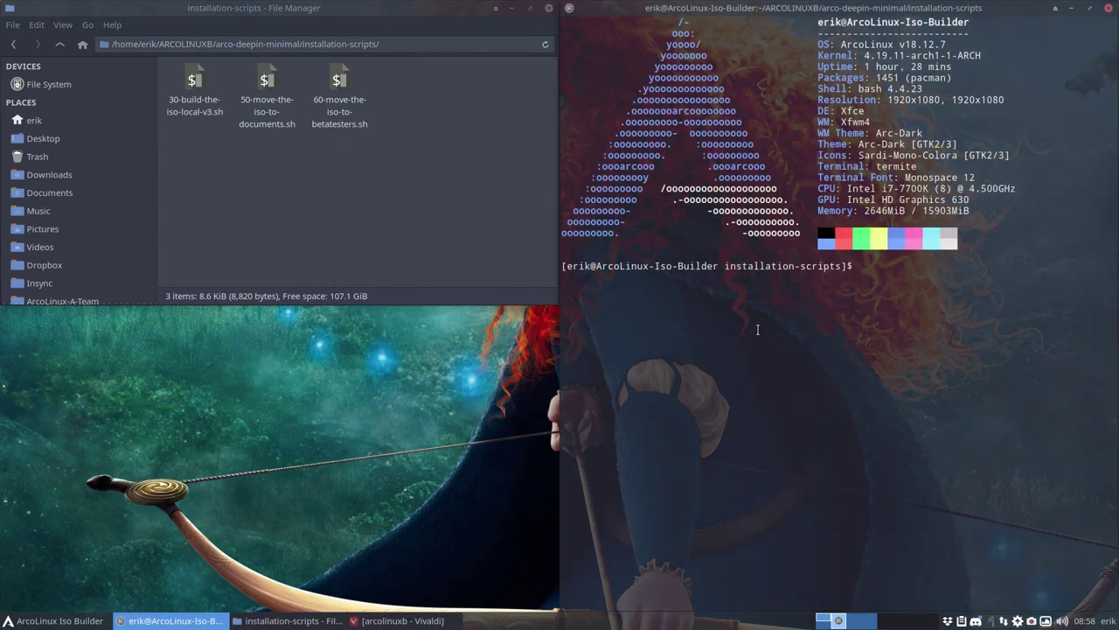
Run the build script ./30-build-the-iso-local-v3.sh and enter the sudo password.
text(./30)
key(Tab)
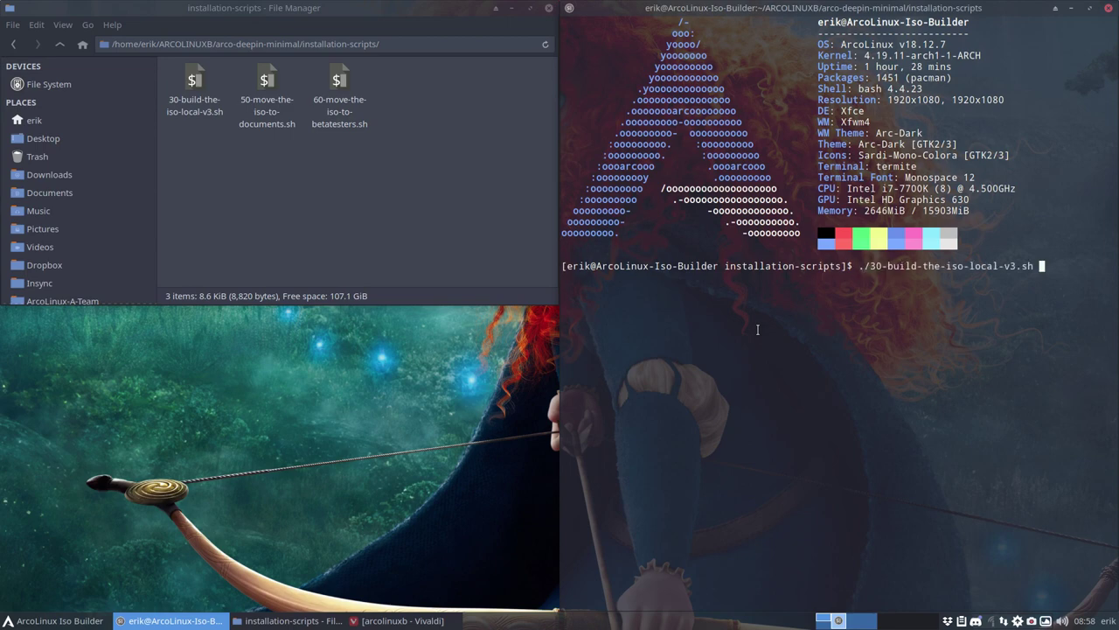
key(Return)
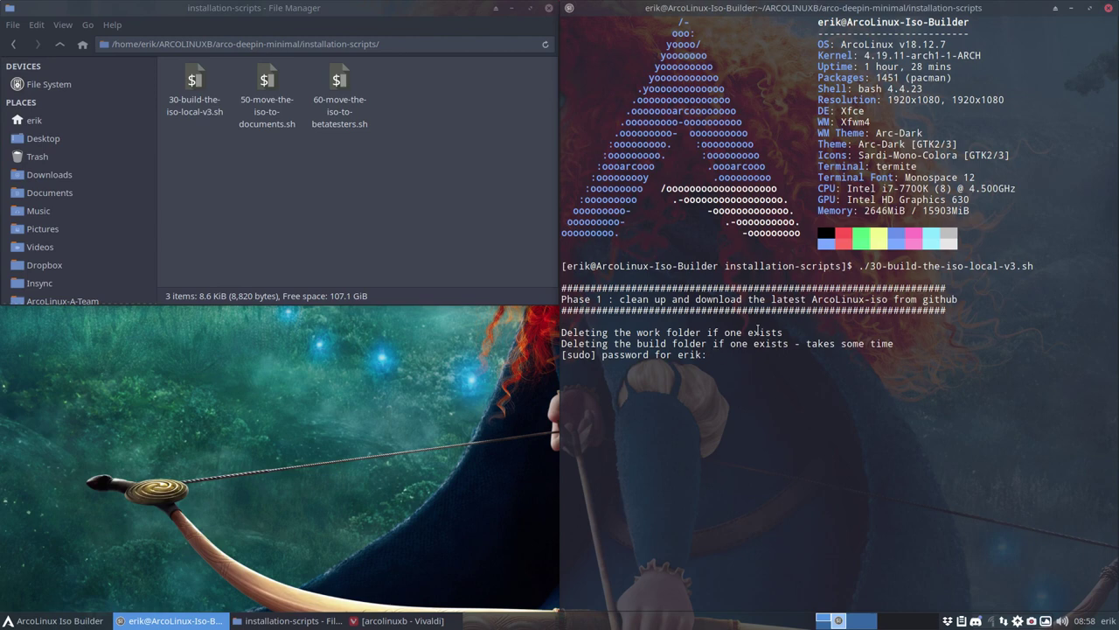
key(Return)
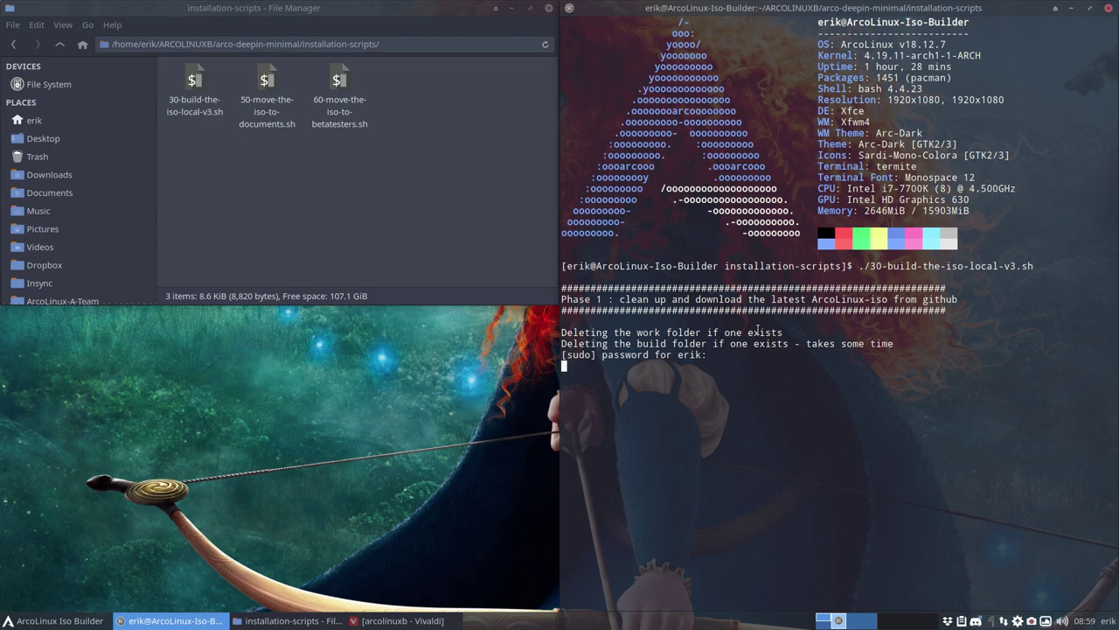